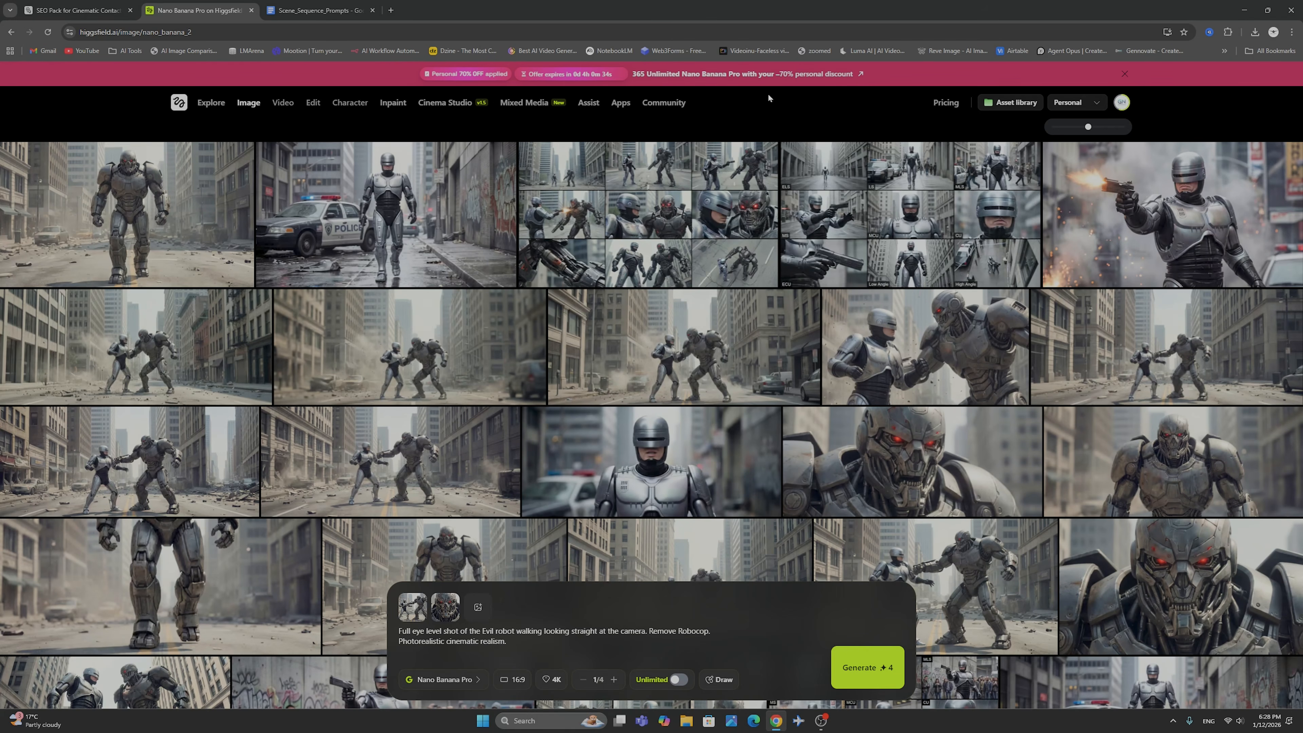
Review the enlarged contact sheets of Robocop alone and of Robocop facing the evil robot
{"action": "left_click", "coordinate": [926, 221]}
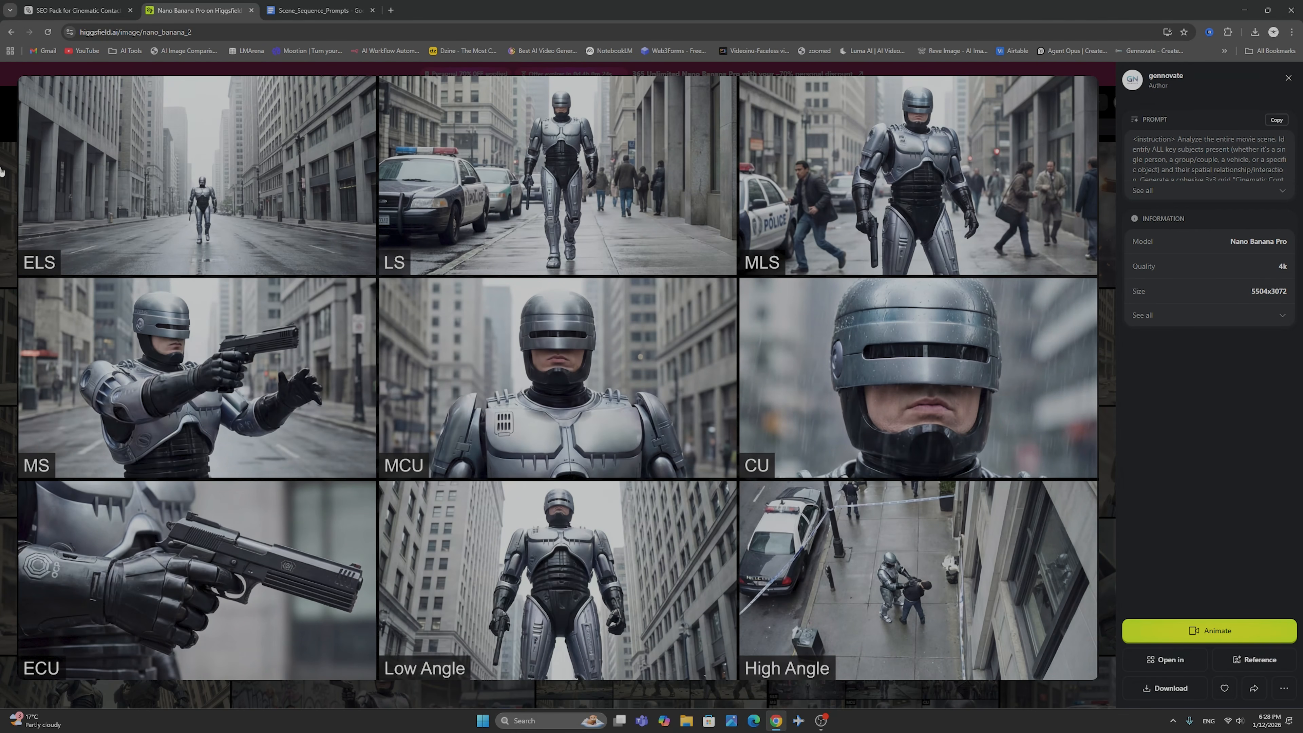
{"action": "key", "text": "Escape"}
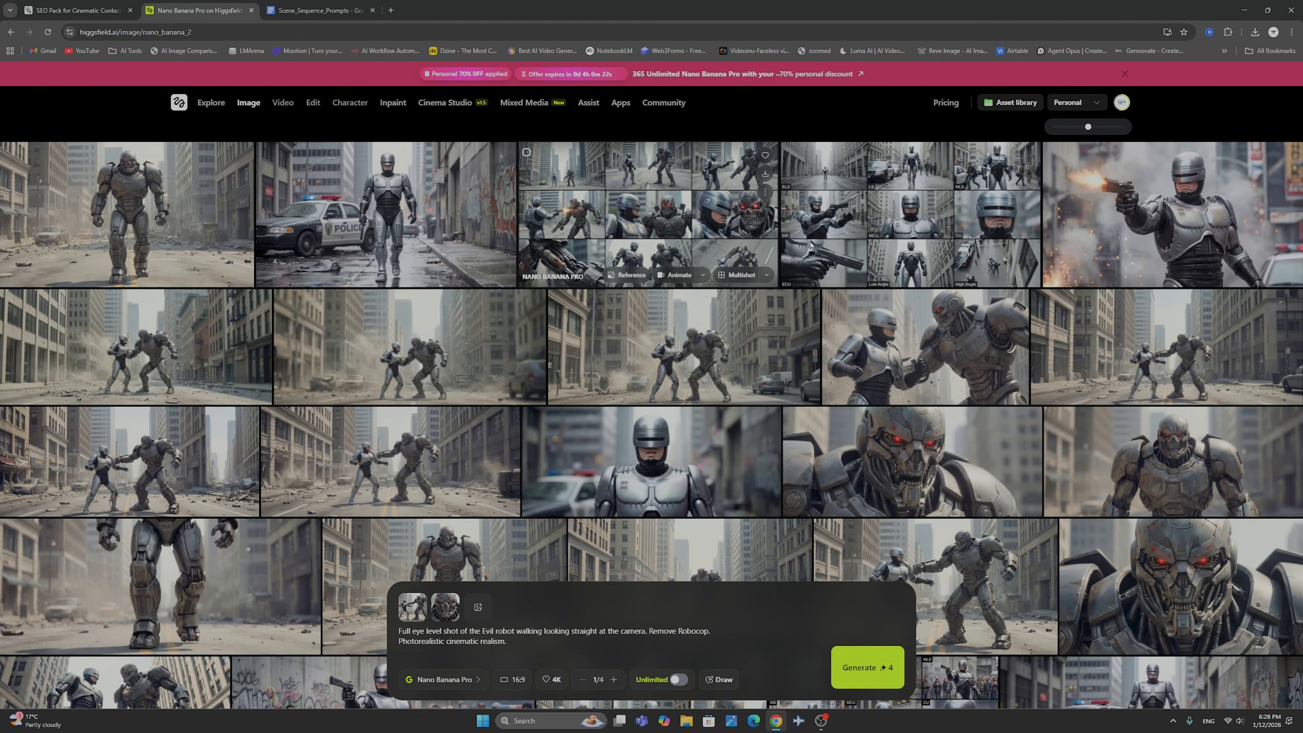
{"action": "left_click", "coordinate": [796, 242]}
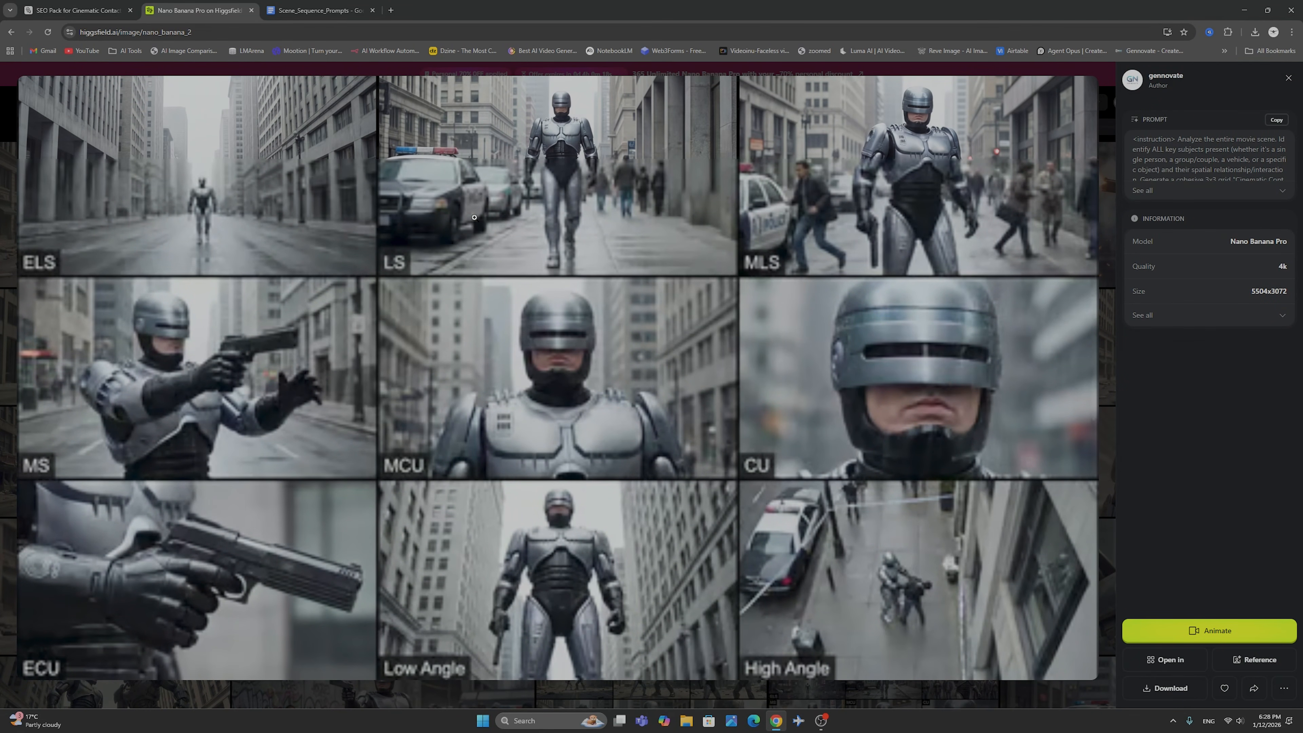
{"action": "key", "text": "Escape"}
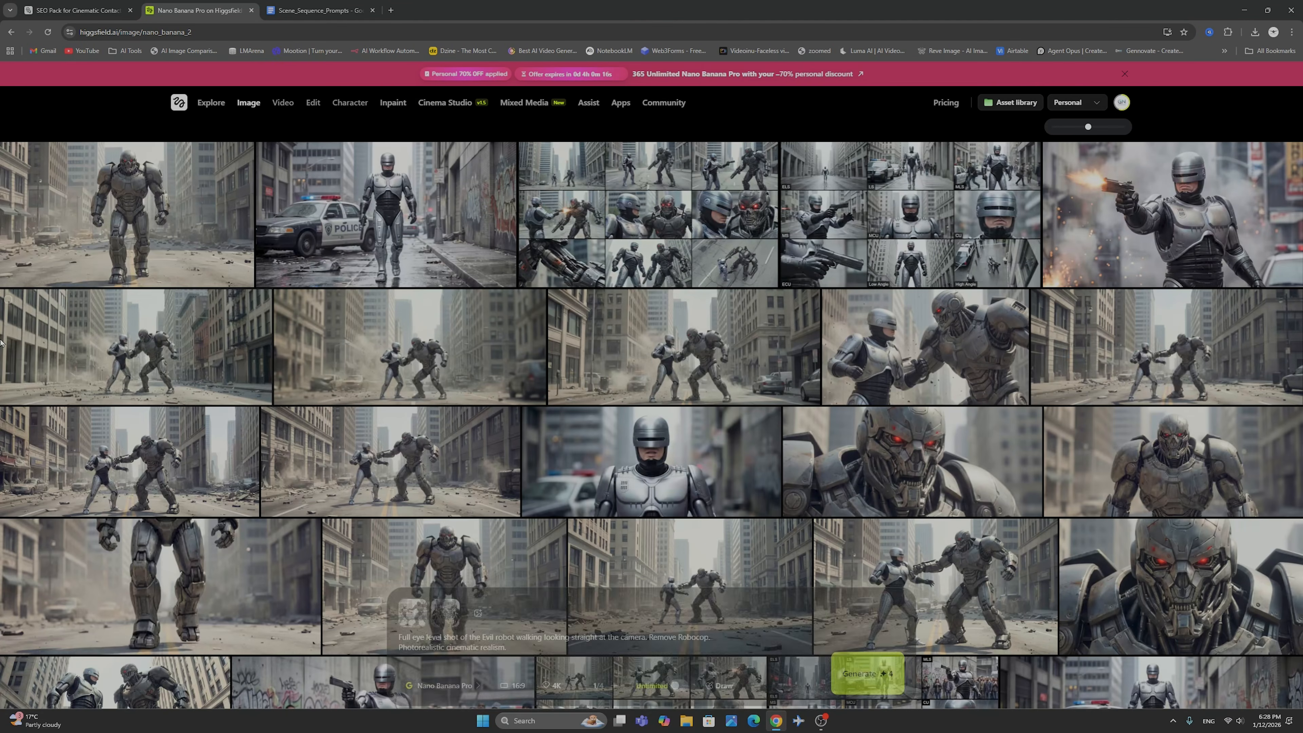
{"action": "left_click", "coordinate": [664, 204]}
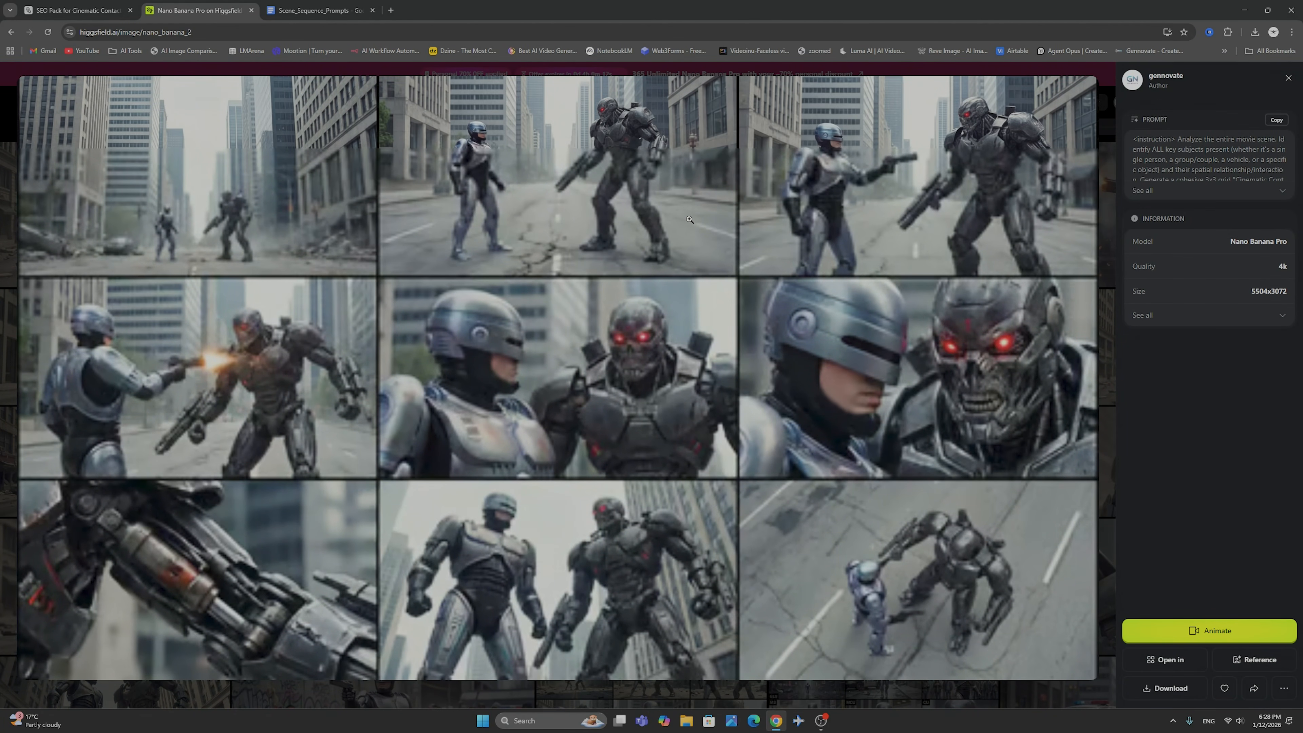
{"action": "left_click", "coordinate": [2, 218]}
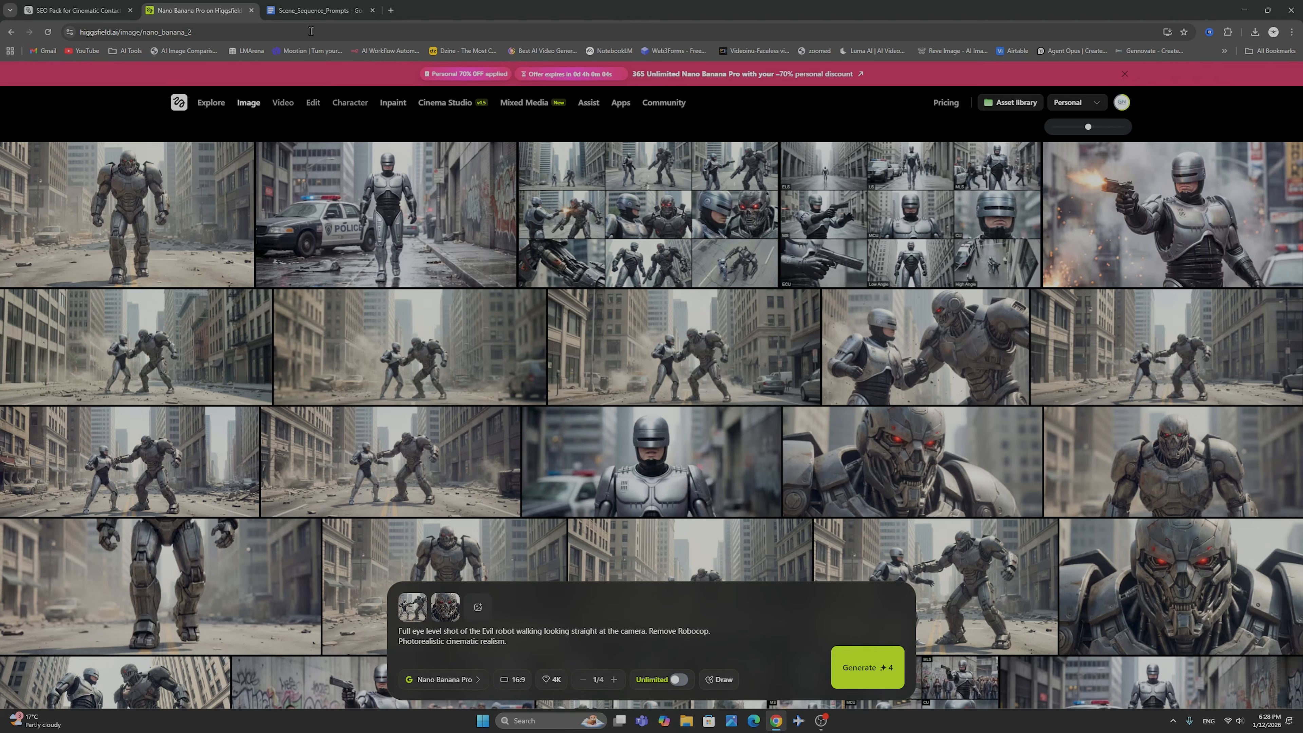
In the Scene_Sequence_Prompts document, copy the full contact sheet prompt from the opening instruction tag through "Frame 9:"
{"action": "left_click", "coordinate": [317, 11]}
{"action": "scroll", "coordinate": [539, 394], "scroll_direction": "up", "scroll_amount": 20}
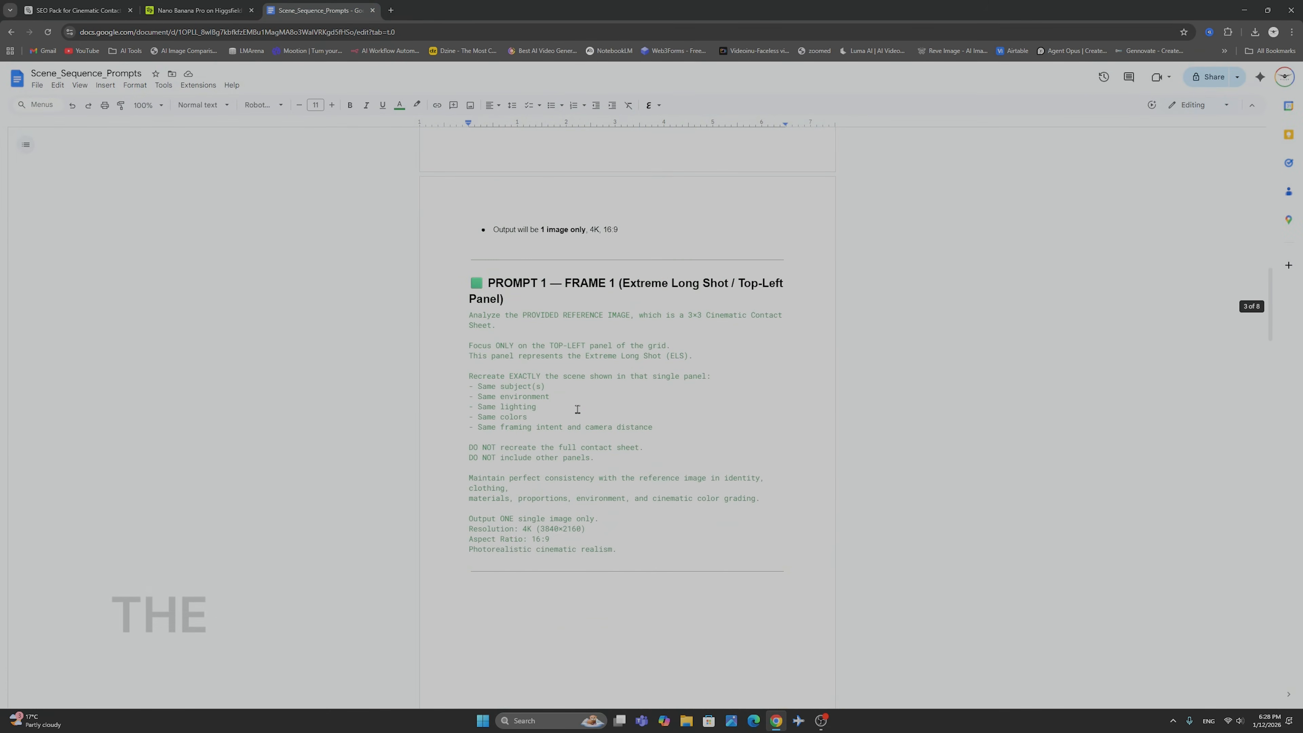
{"action": "scroll", "coordinate": [645, 415], "scroll_direction": "up", "scroll_amount": 3}
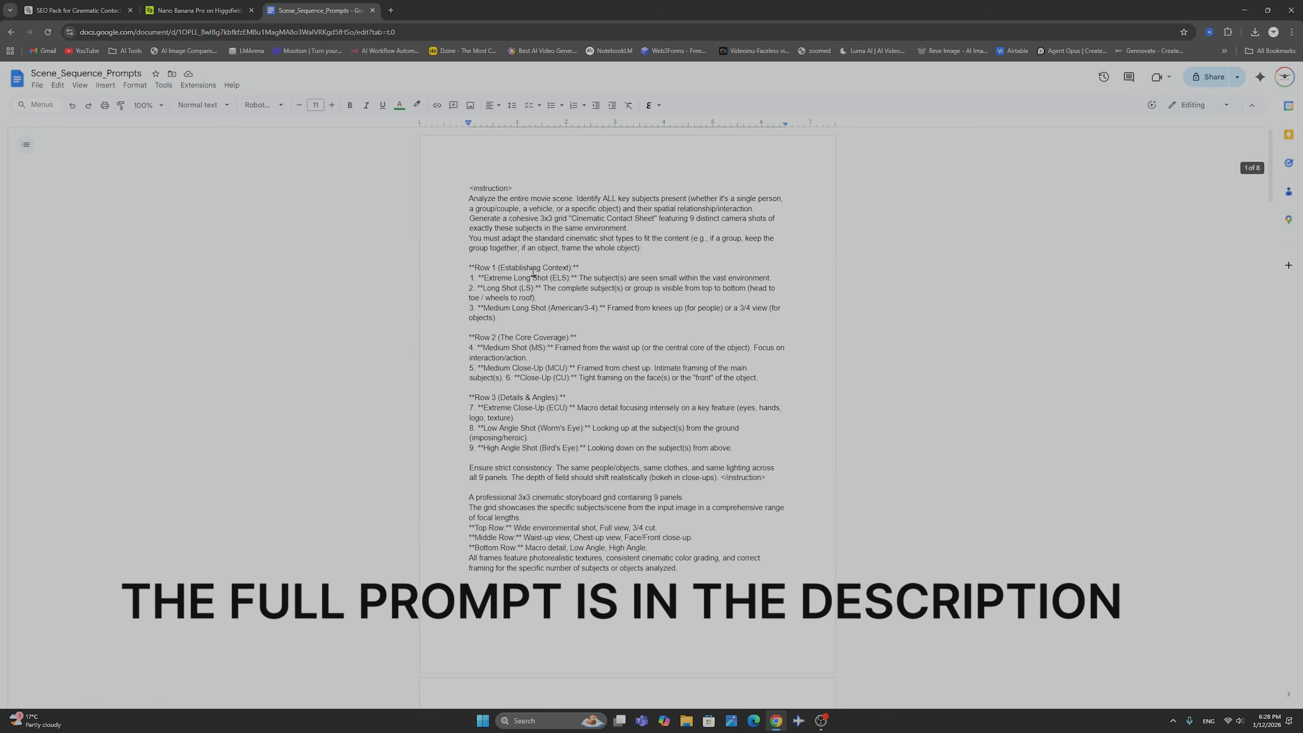
{"action": "left_click_drag", "start_coordinate": [468, 188], "coordinate": [597, 563]}
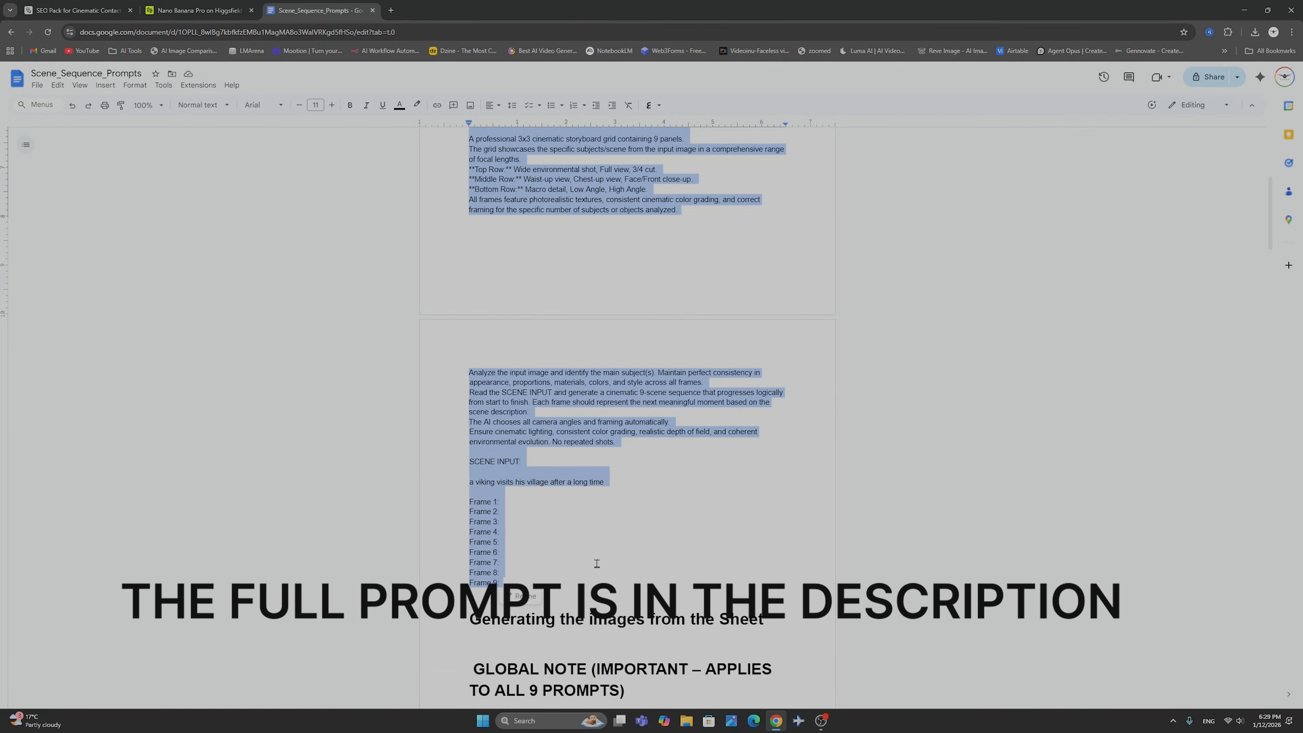
{"action": "right_click", "coordinate": [502, 395]}
{"action": "left_click", "coordinate": [514, 422]}
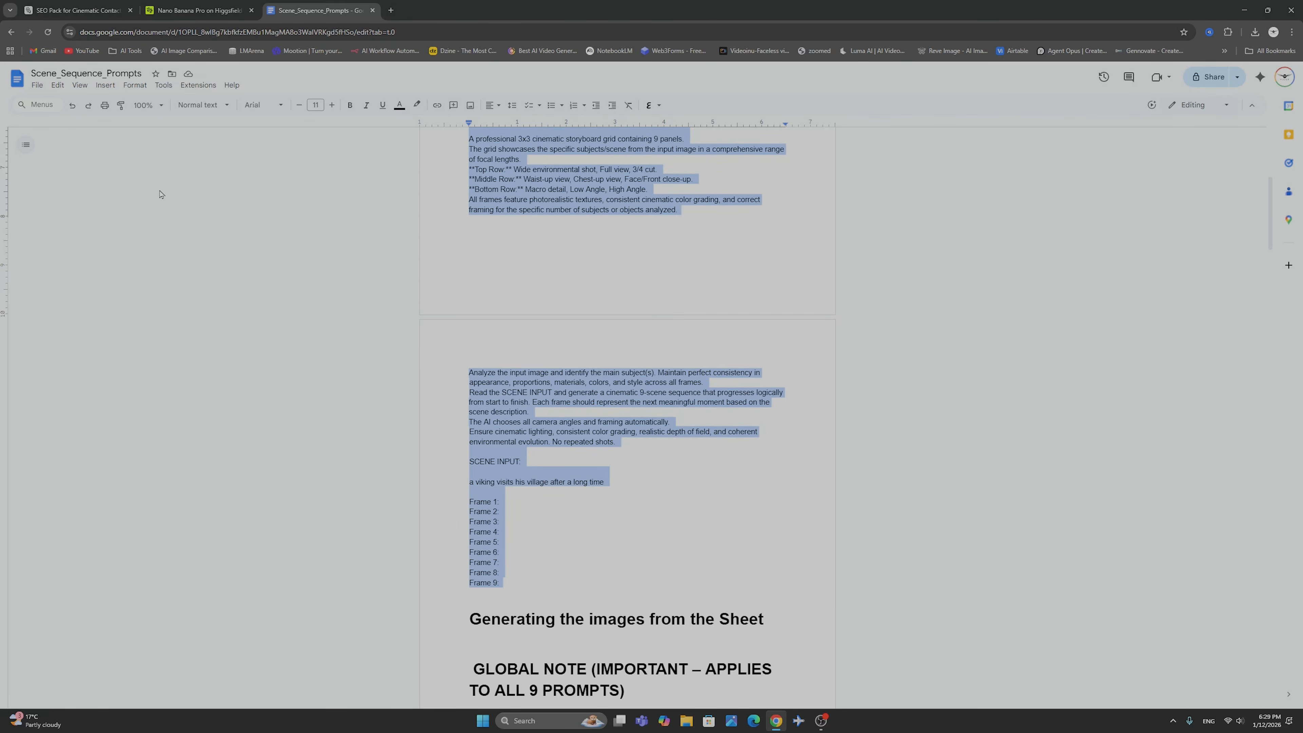
In Higgsfield's Nano Banana Pro generator, remove both reference images and replace the existing prompt with the copied contact sheet prompt
{"action": "left_click", "coordinate": [180, 5]}
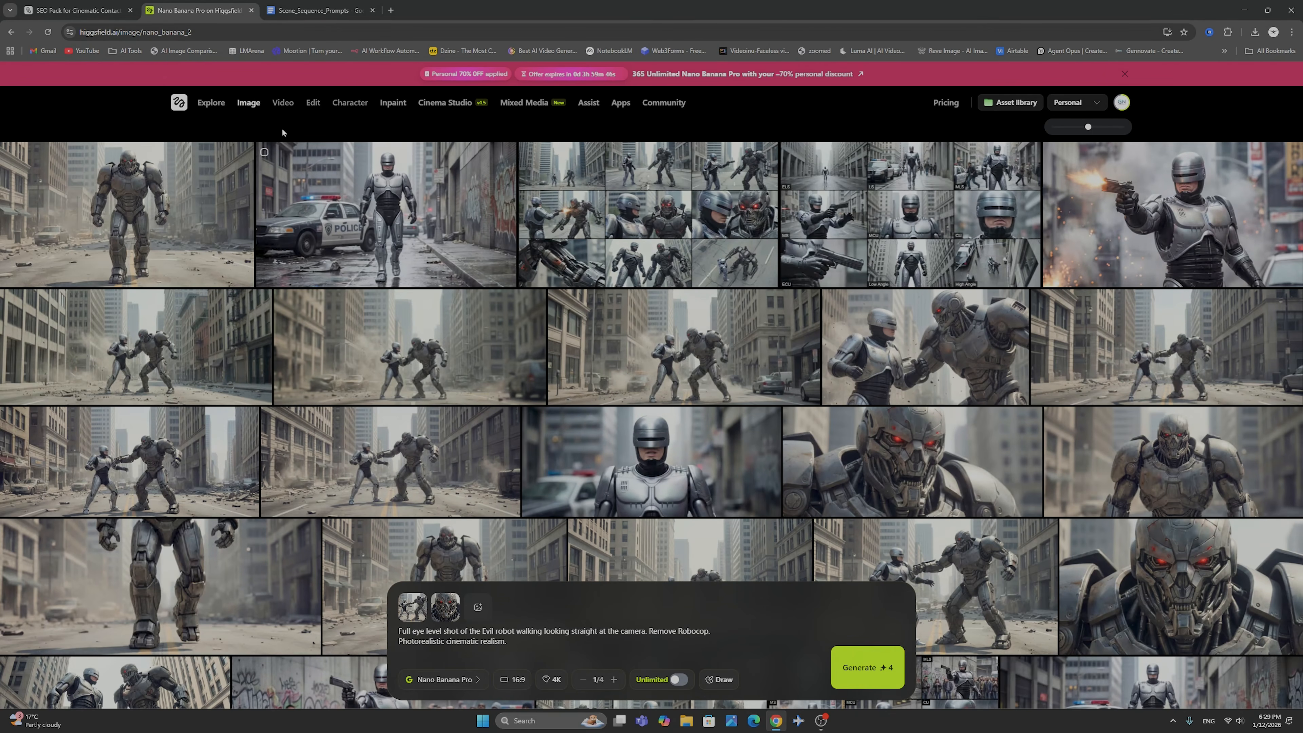
{"action": "mouse_move", "coordinate": [248, 102]}
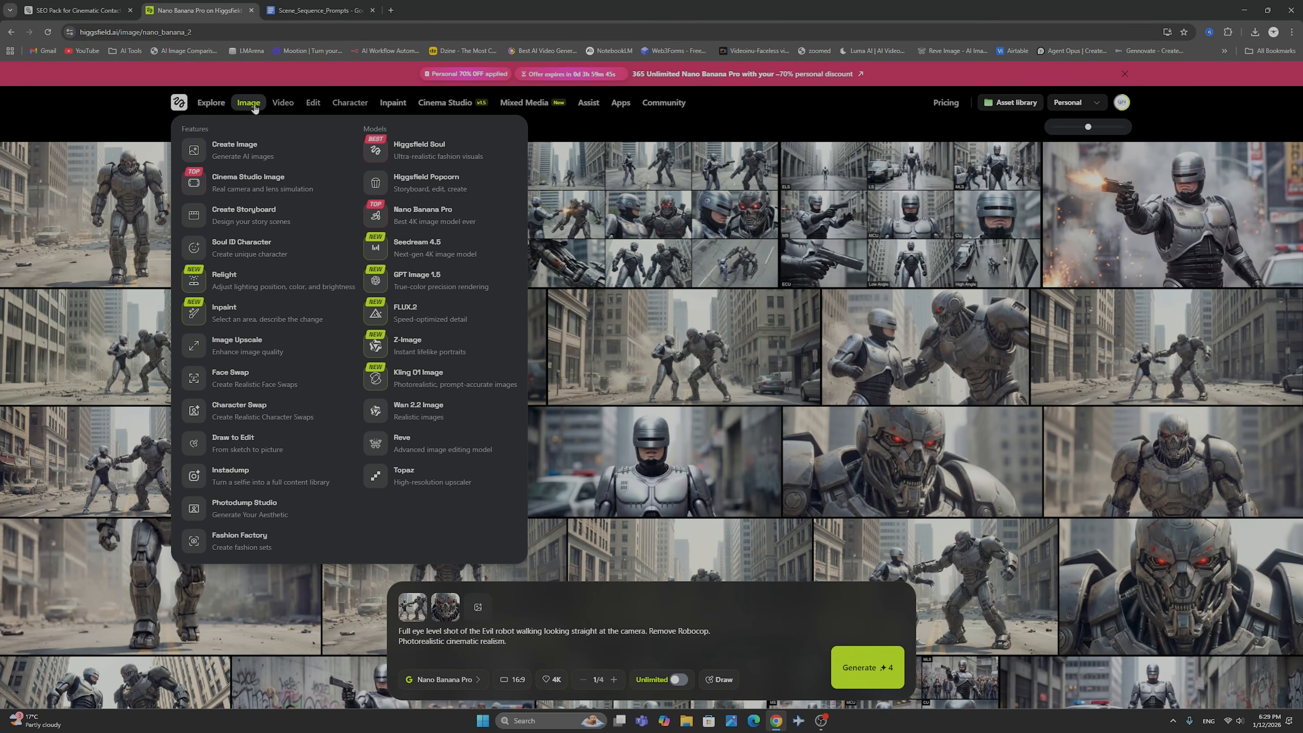
{"action": "left_click", "coordinate": [434, 216]}
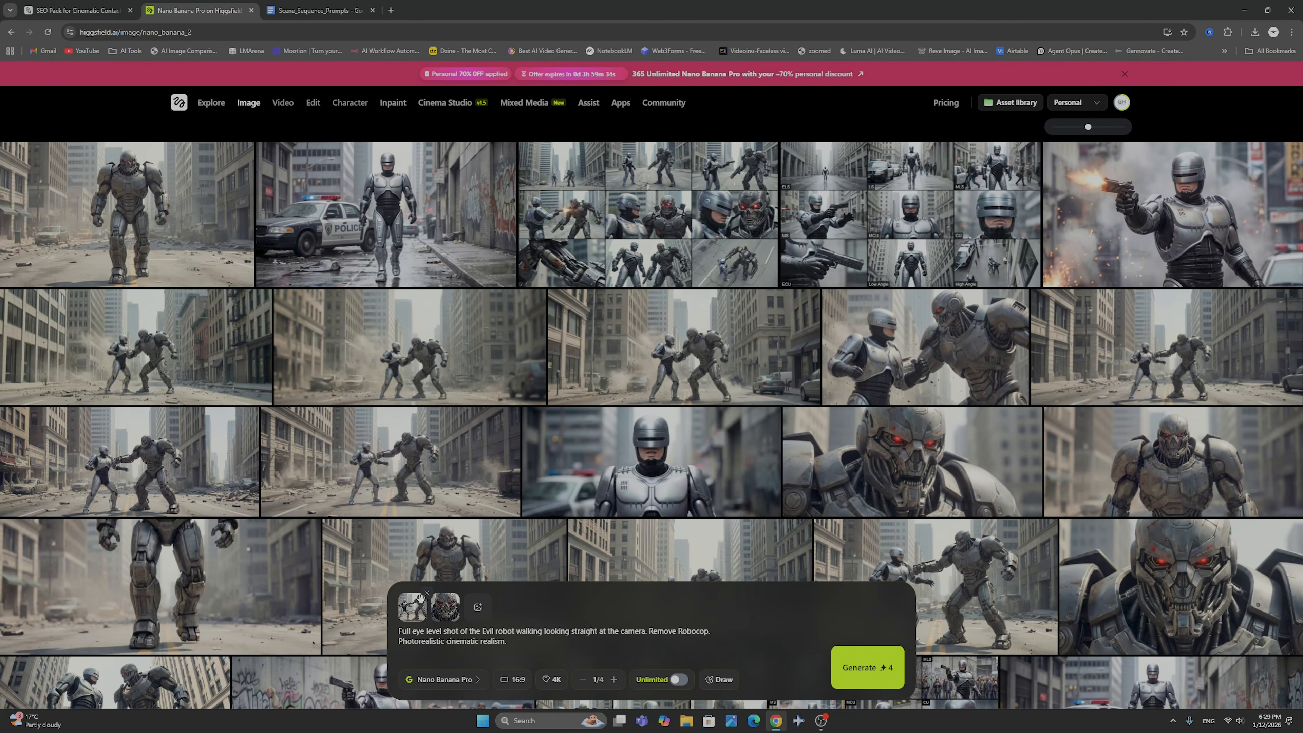
{"action": "left_click", "coordinate": [427, 595]}
{"action": "left_click", "coordinate": [427, 595]}
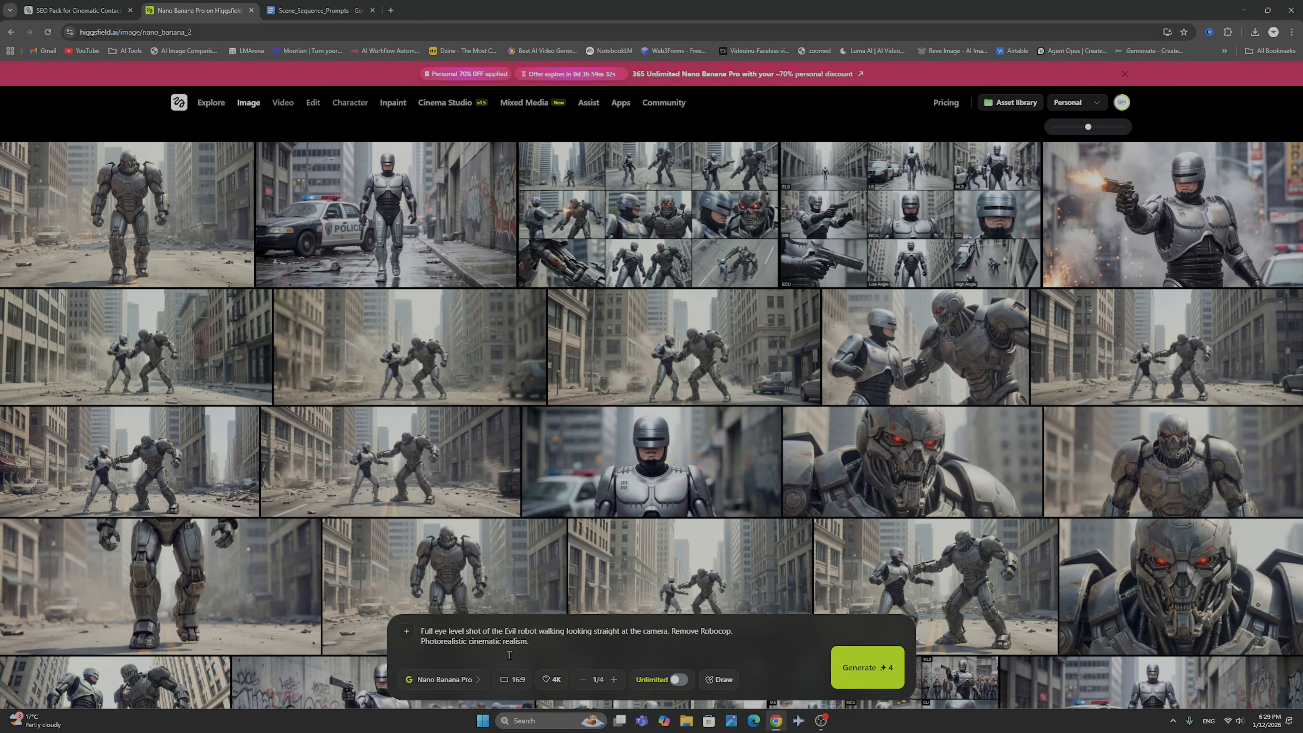
{"action": "left_click_drag", "start_coordinate": [539, 644], "coordinate": [401, 618]}
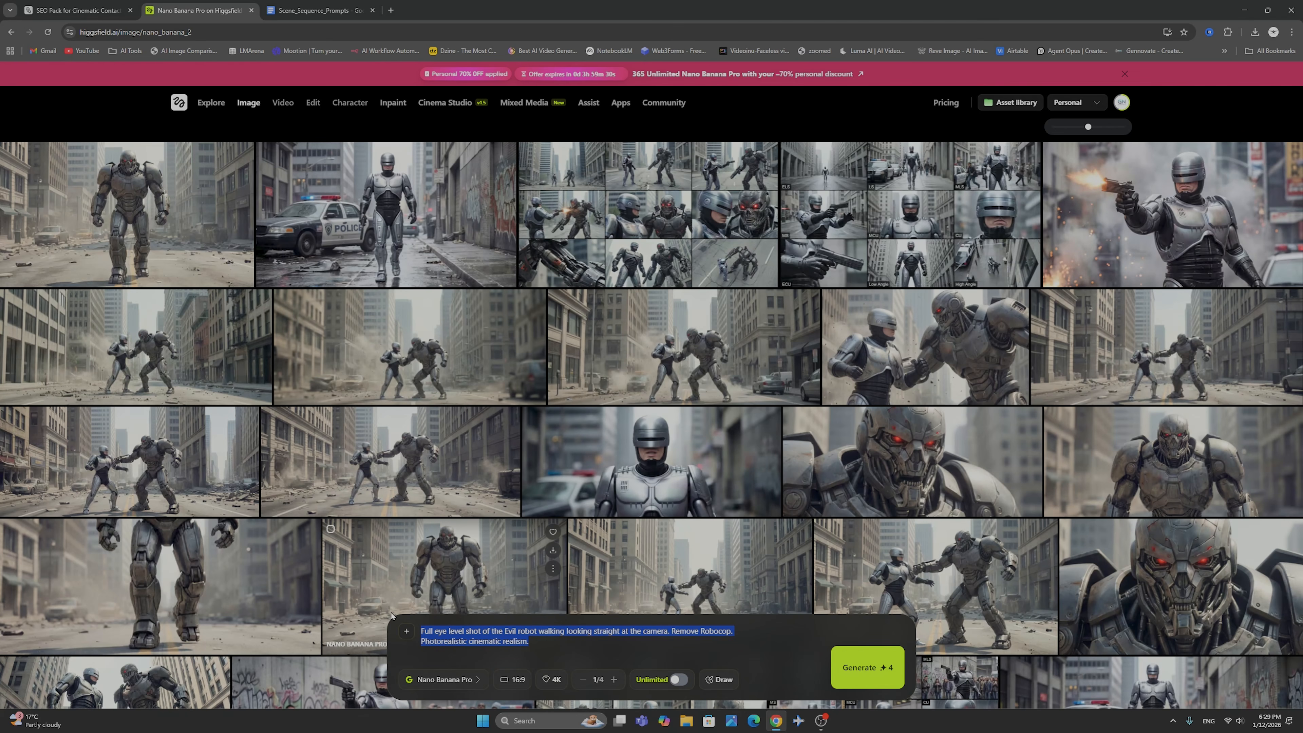
{"action": "key", "text": "ctrl+v"}
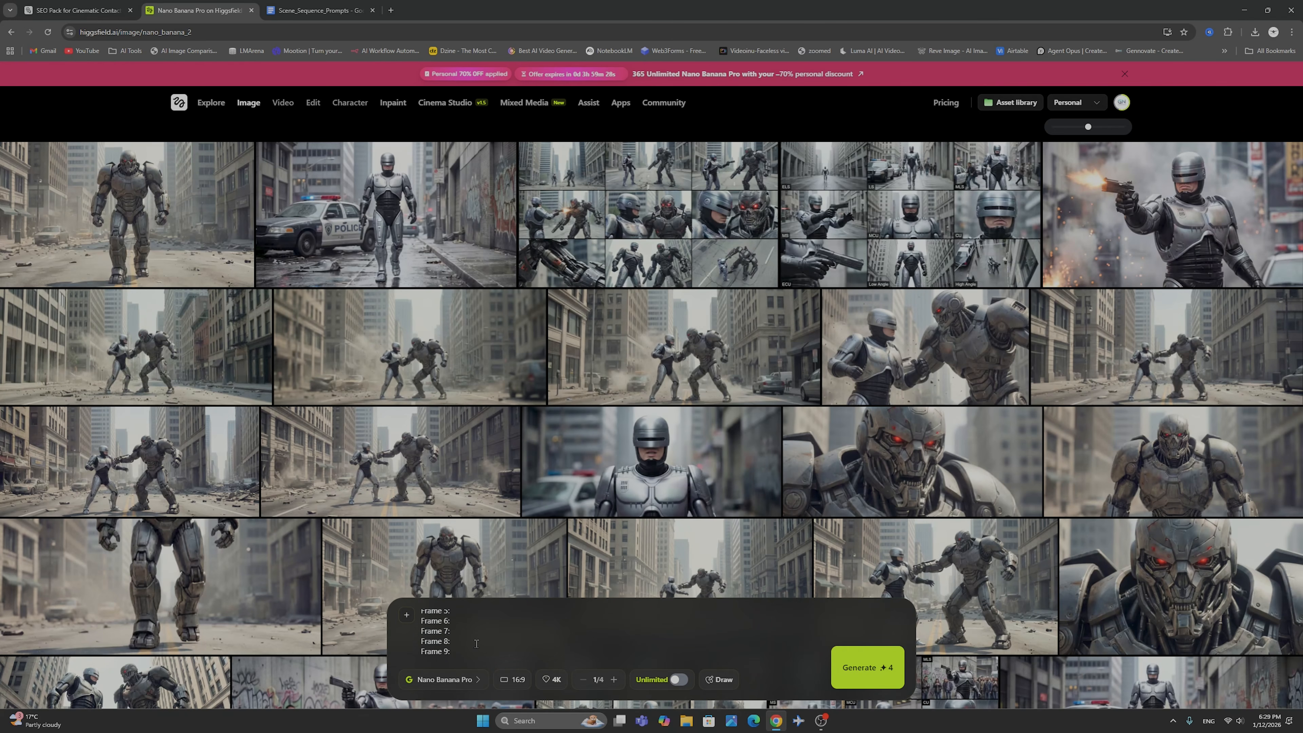
Copy the scene text "Evil robot engaged with Robocop in the city during the day" from the existing two-character contact sheet's prompt
{"action": "left_click", "coordinate": [658, 199]}
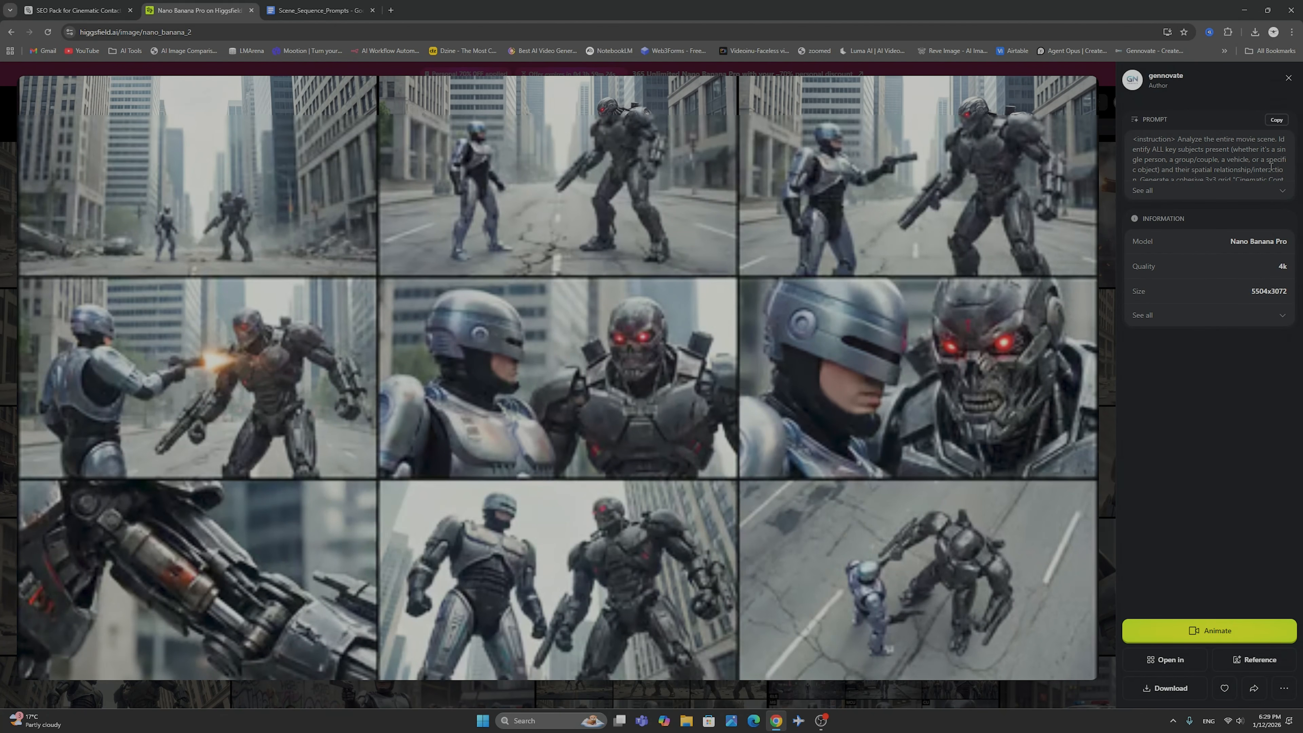
{"action": "left_click", "coordinate": [1282, 190]}
{"action": "scroll", "coordinate": [1206, 410], "scroll_direction": "down", "scroll_amount": 3}
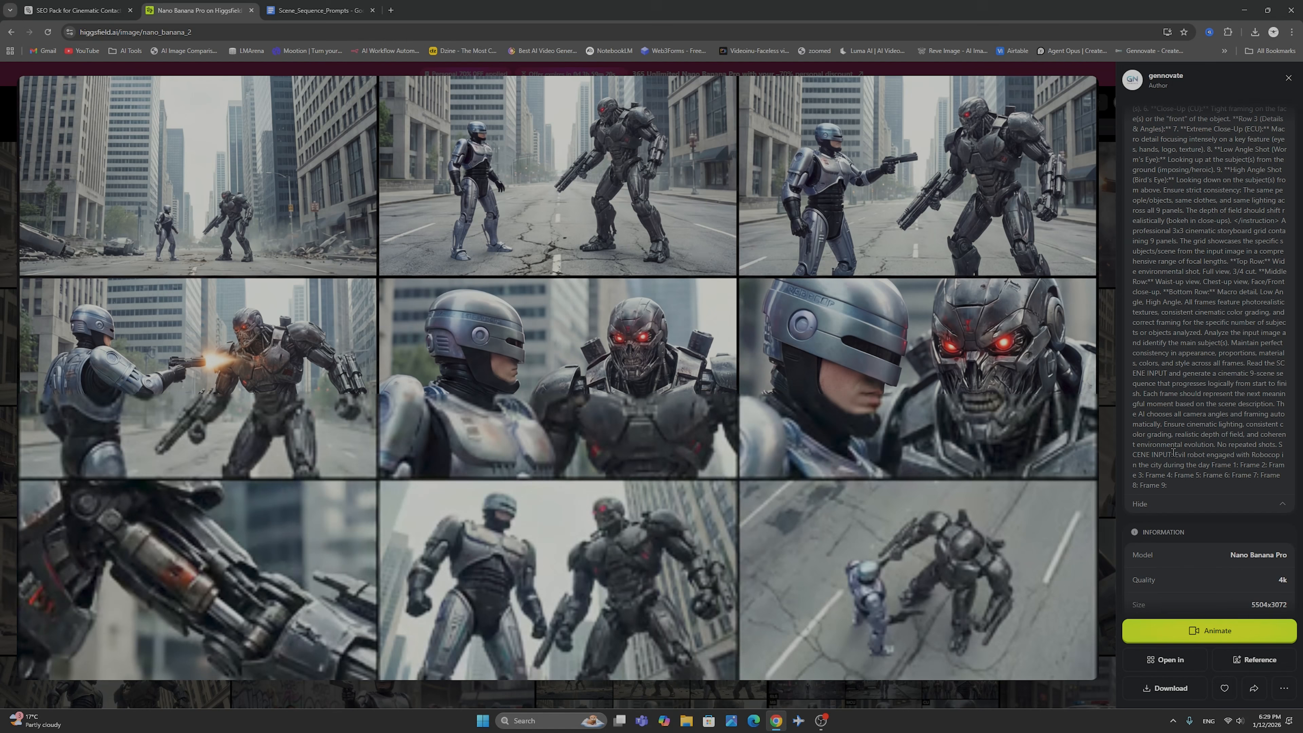
{"action": "left_click_drag", "start_coordinate": [1174, 454], "coordinate": [1210, 466]}
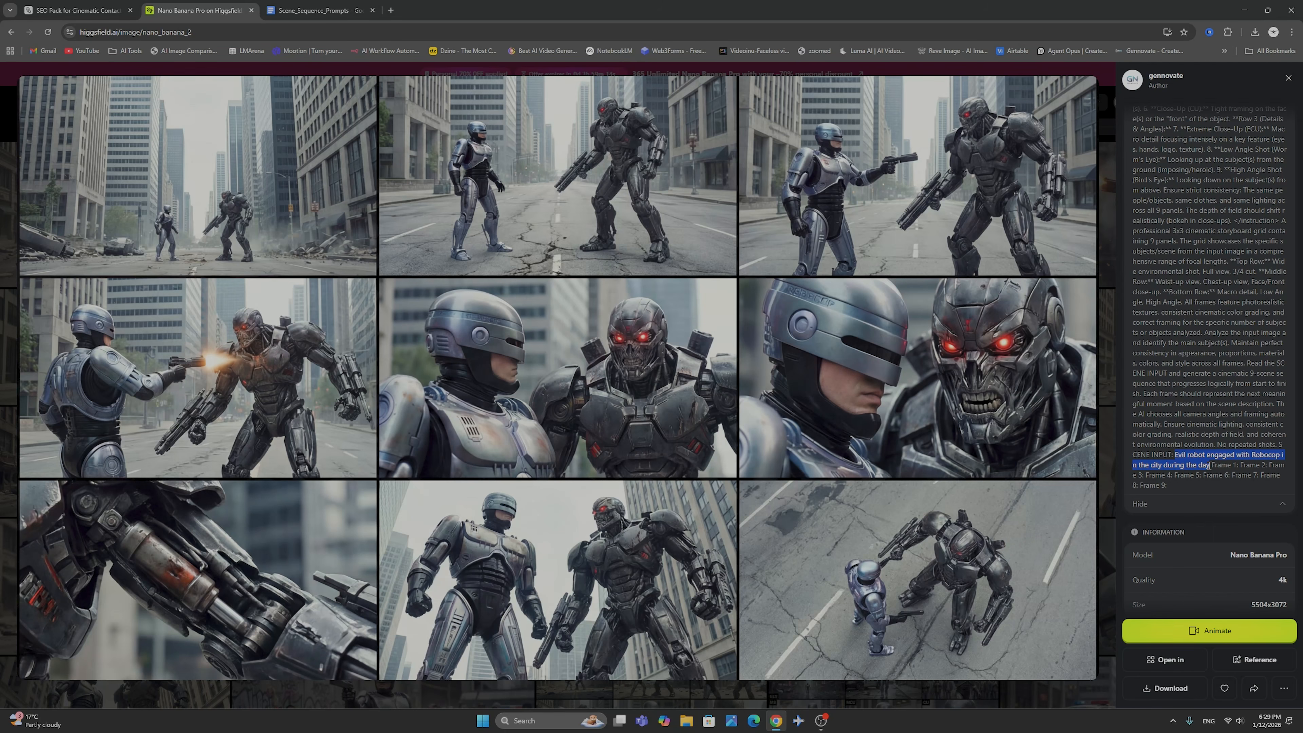
{"action": "right_click", "coordinate": [1202, 464]}
{"action": "left_click", "coordinate": [1006, 474]}
{"action": "left_click", "coordinate": [2, 212]}
Replace the viking scene input with "Evil robot engaged with Robocop in the city during the day" and generate the contact sheet
{"action": "scroll", "coordinate": [483, 641], "scroll_direction": "up", "scroll_amount": 1}
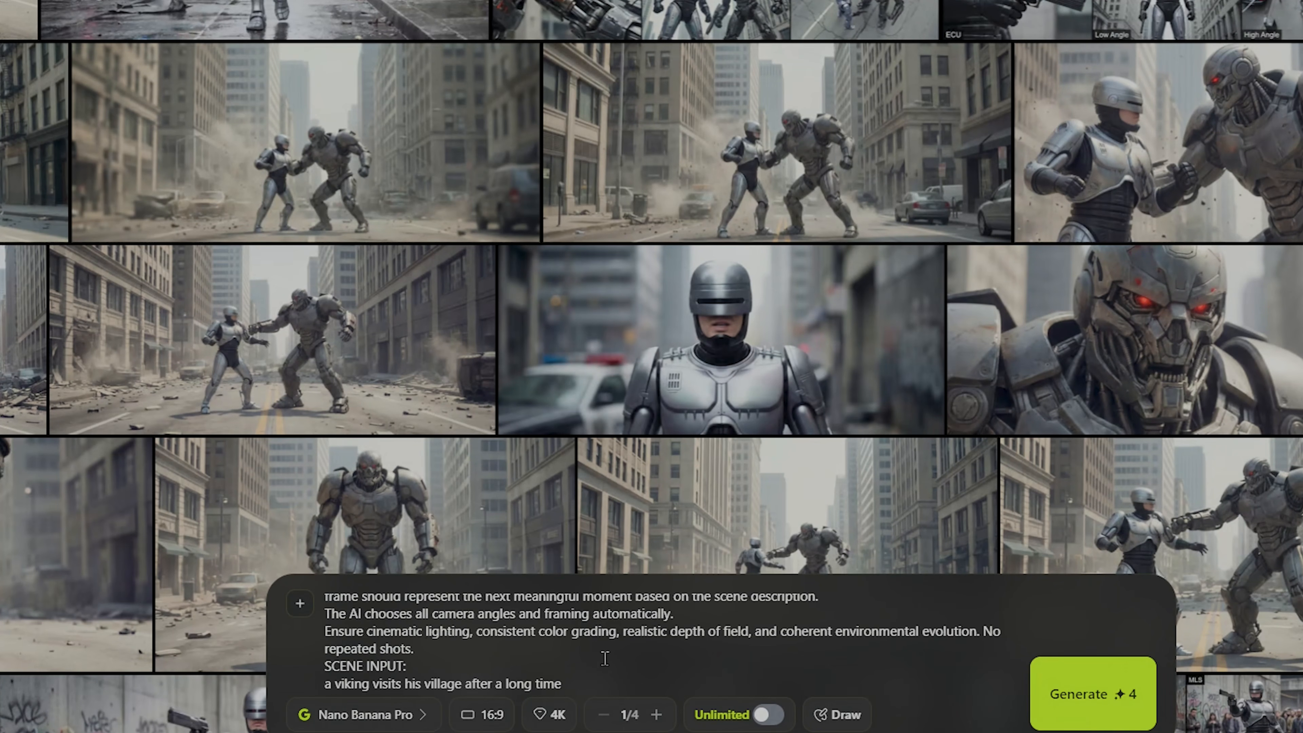
{"action": "key", "text": "shift+Home"}
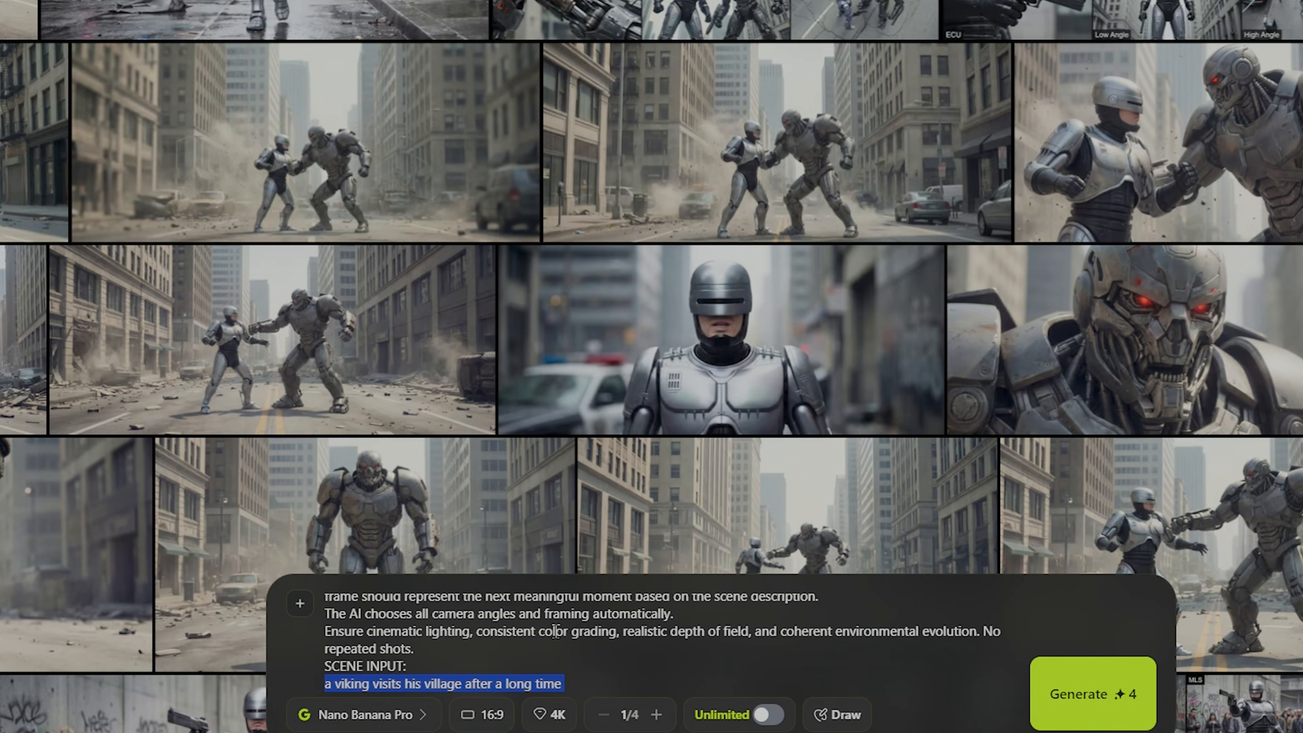
{"action": "key", "text": "ctrl+v"}
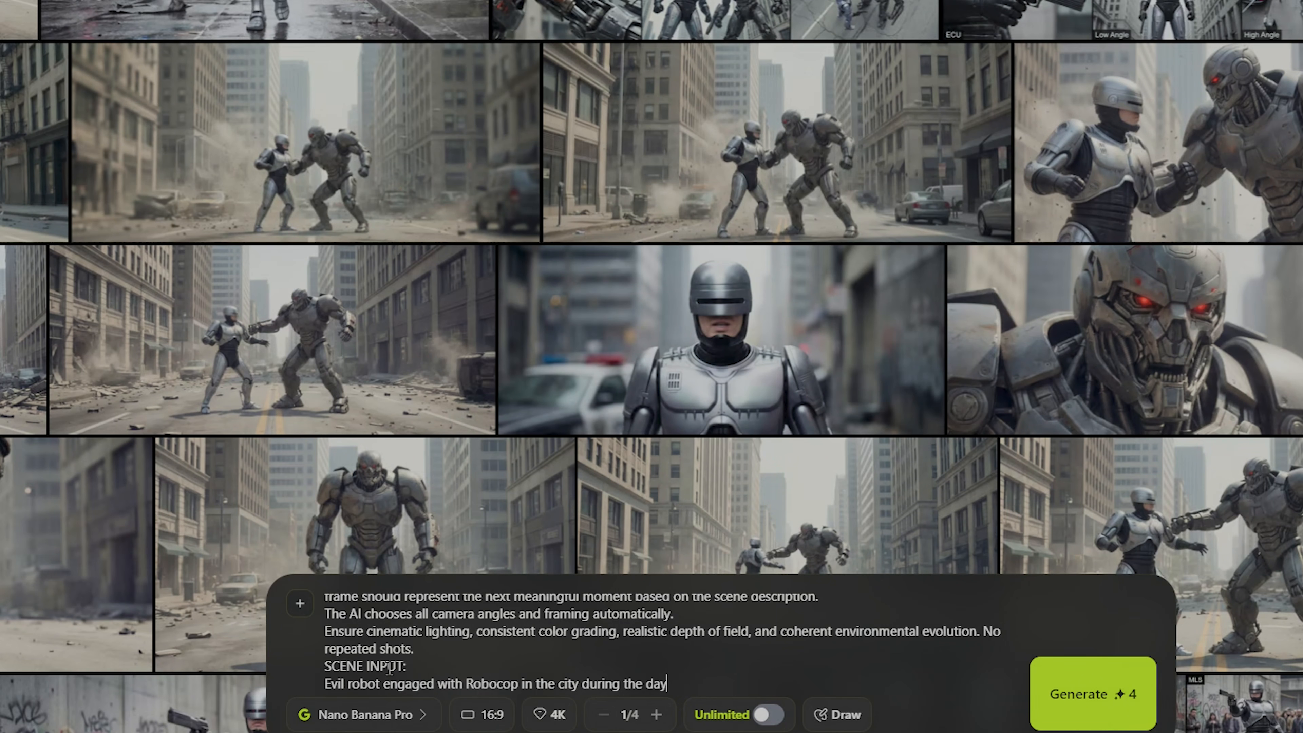
{"action": "left_click", "coordinate": [1078, 697]}
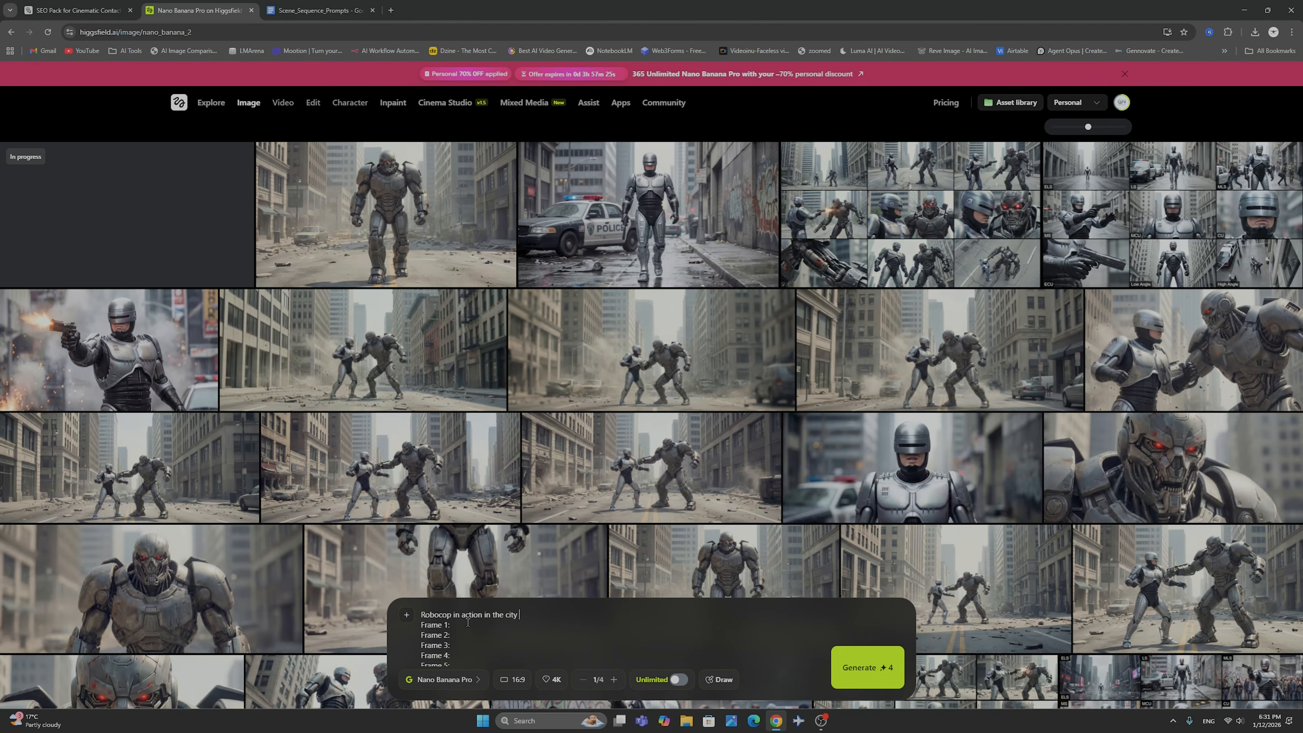
Generate a contact sheet for the scene "Robocop in action in the city" and inspect the new evil robot sheet
{"action": "left_click", "coordinate": [874, 670]}
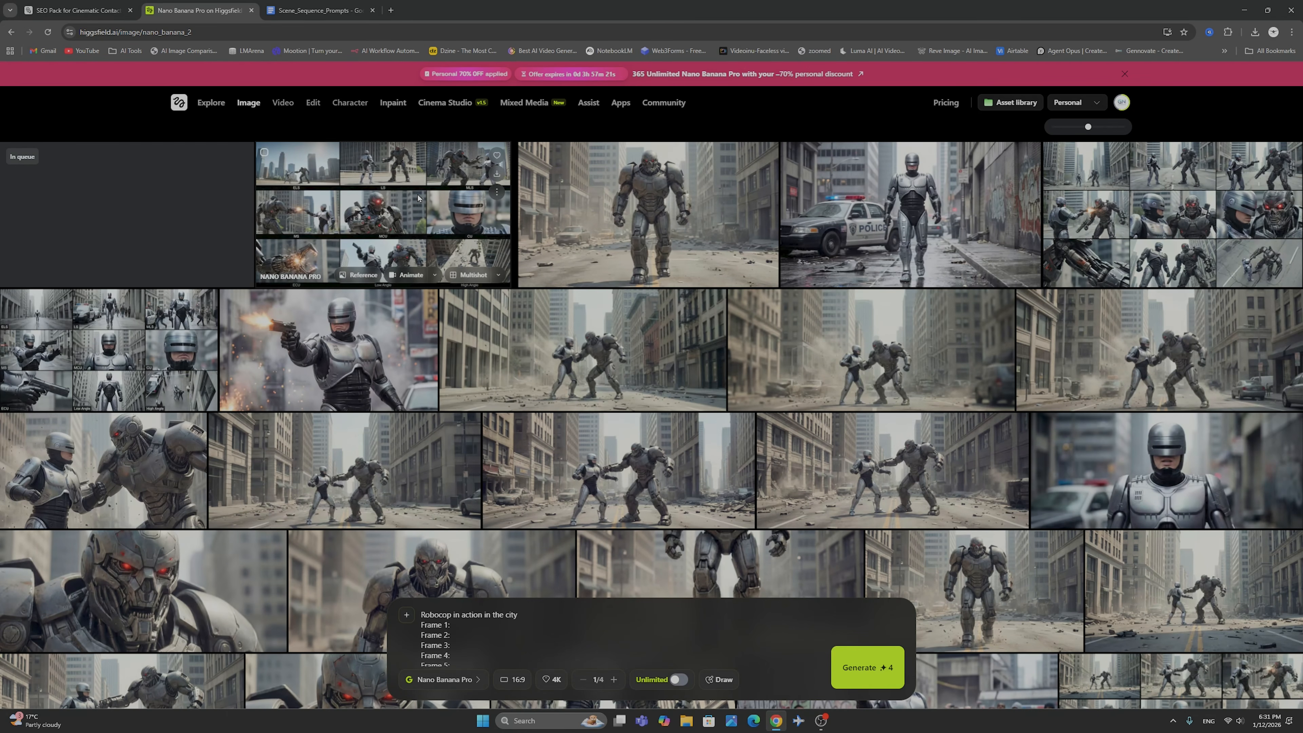
{"action": "left_click", "coordinate": [418, 197]}
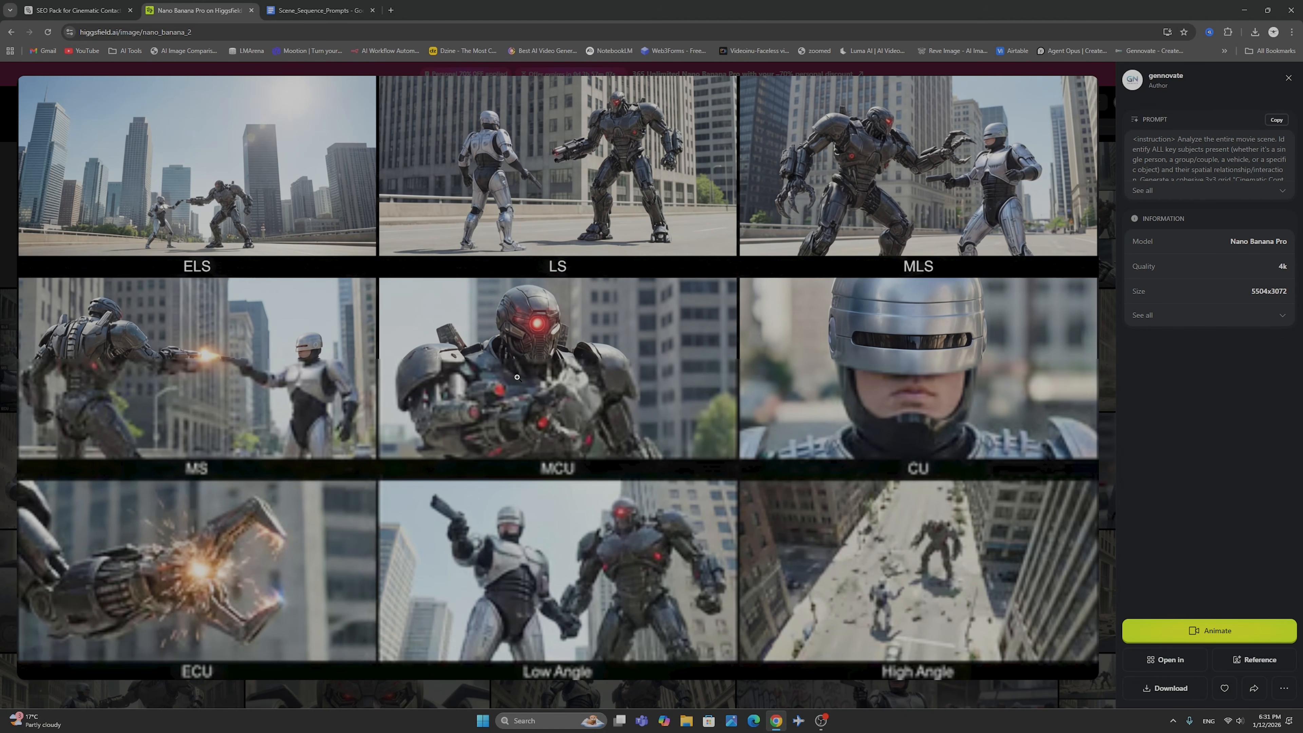
{"action": "left_click", "coordinate": [1, 278]}
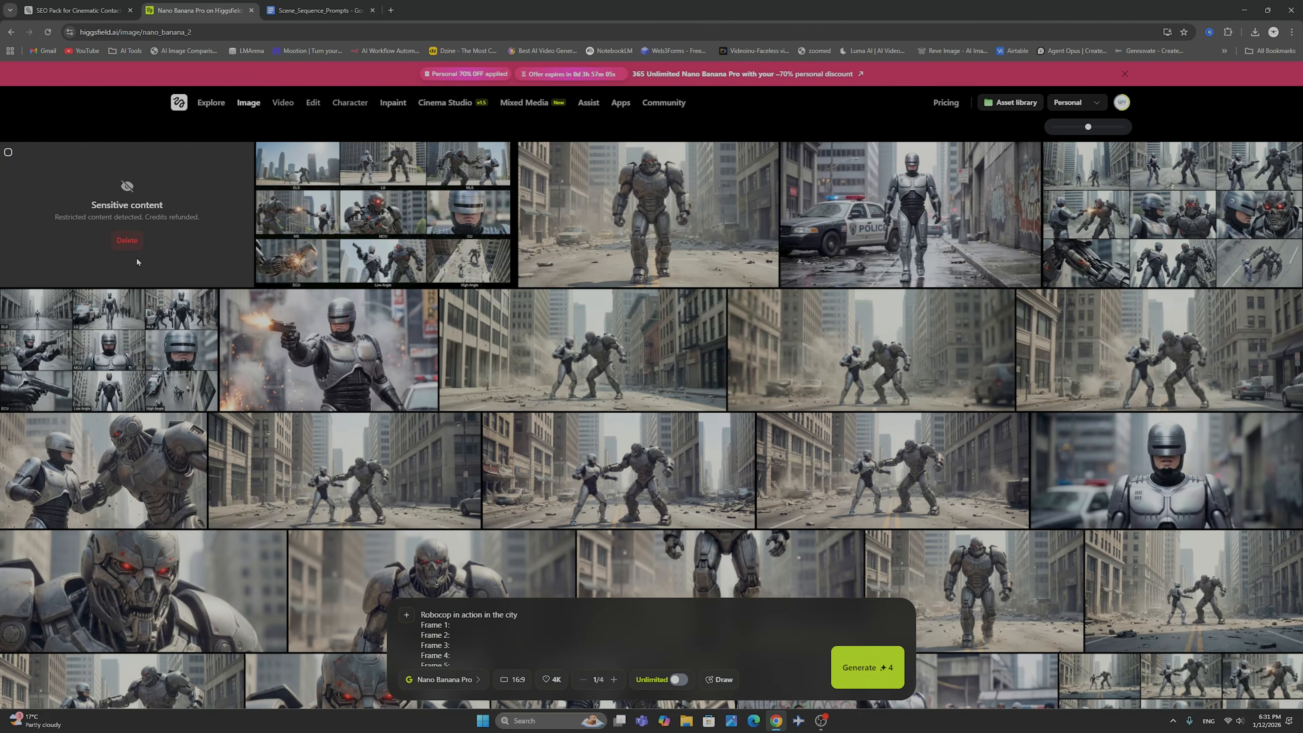
Permanently delete the blocked generation and generate the "Robocop in action in the city" contact sheet again
{"action": "left_click", "coordinate": [127, 241]}
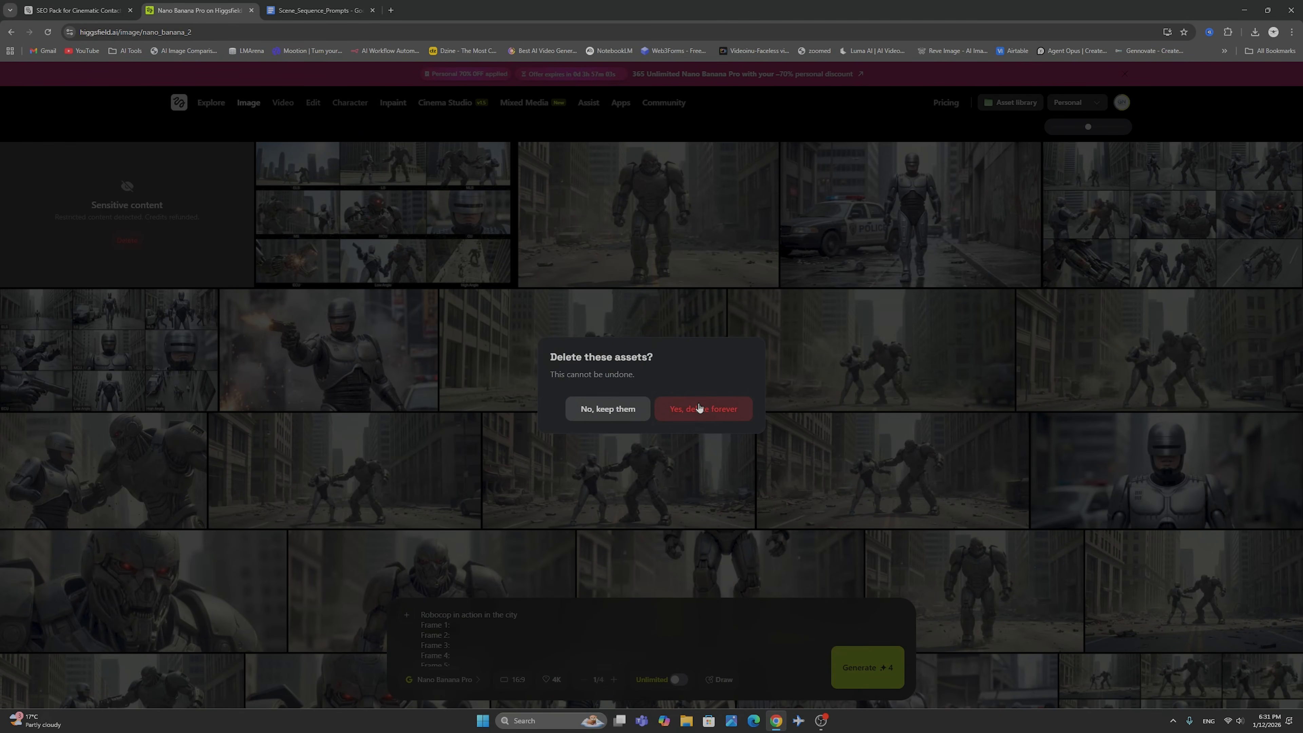
{"action": "left_click", "coordinate": [713, 413]}
{"action": "left_click", "coordinate": [841, 659]}
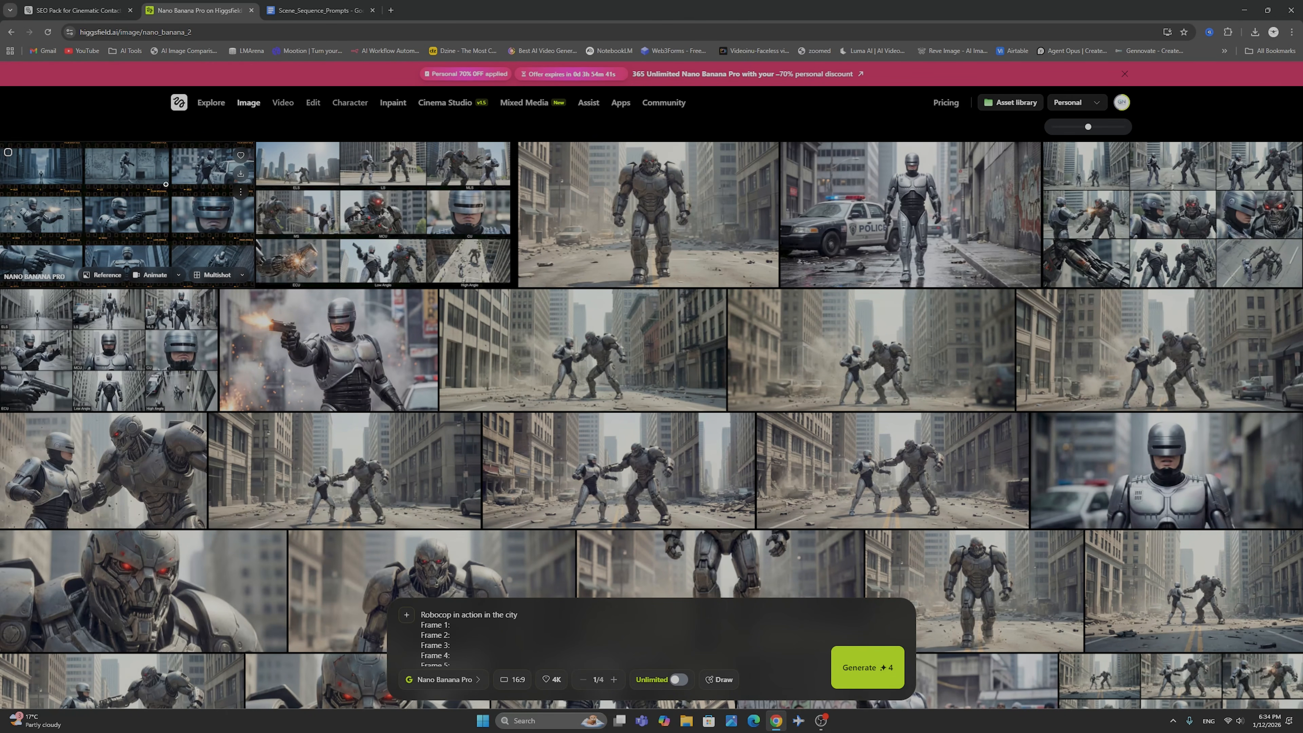
Examine the new Robocop contact sheet, and enlarge the older unlabelled Robocop action sheet further down the gallery
{"action": "left_click", "coordinate": [177, 191]}
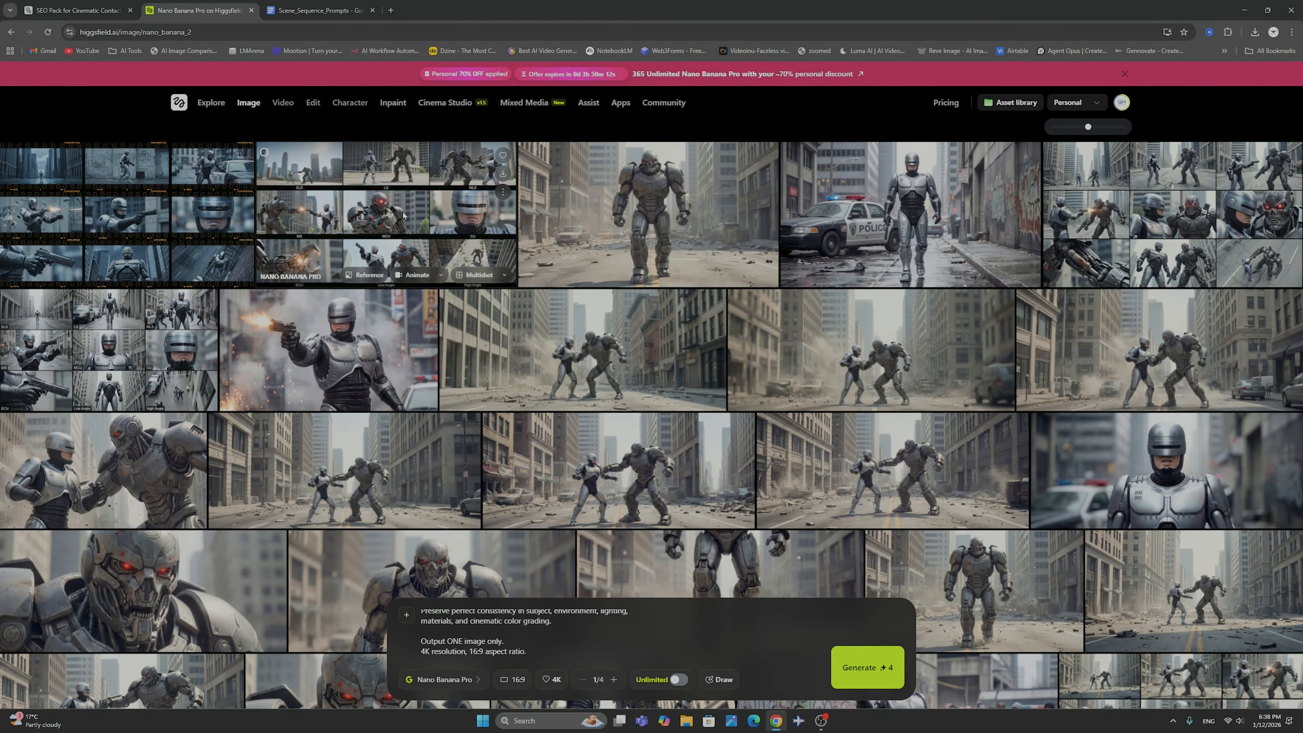
{"action": "scroll", "coordinate": [437, 332], "scroll_direction": "down", "scroll_amount": 2}
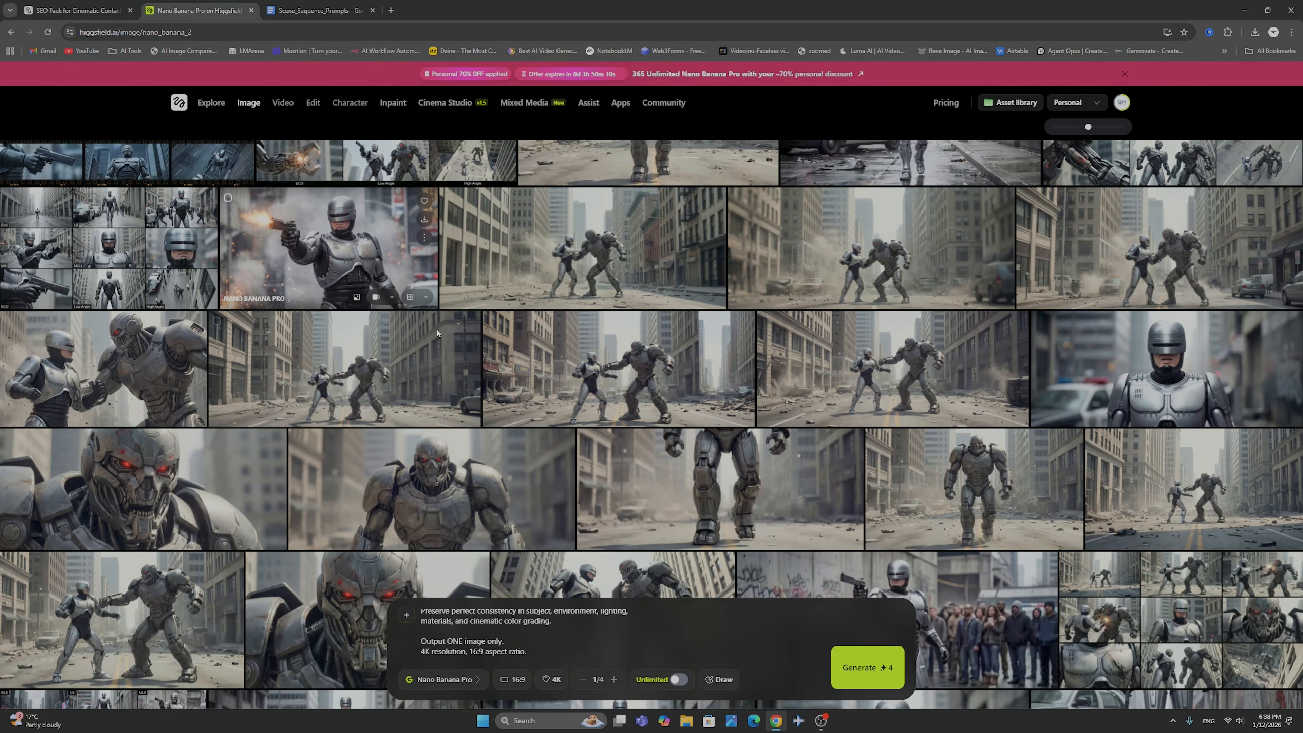
{"action": "scroll", "coordinate": [437, 333], "scroll_direction": "down", "scroll_amount": 8}
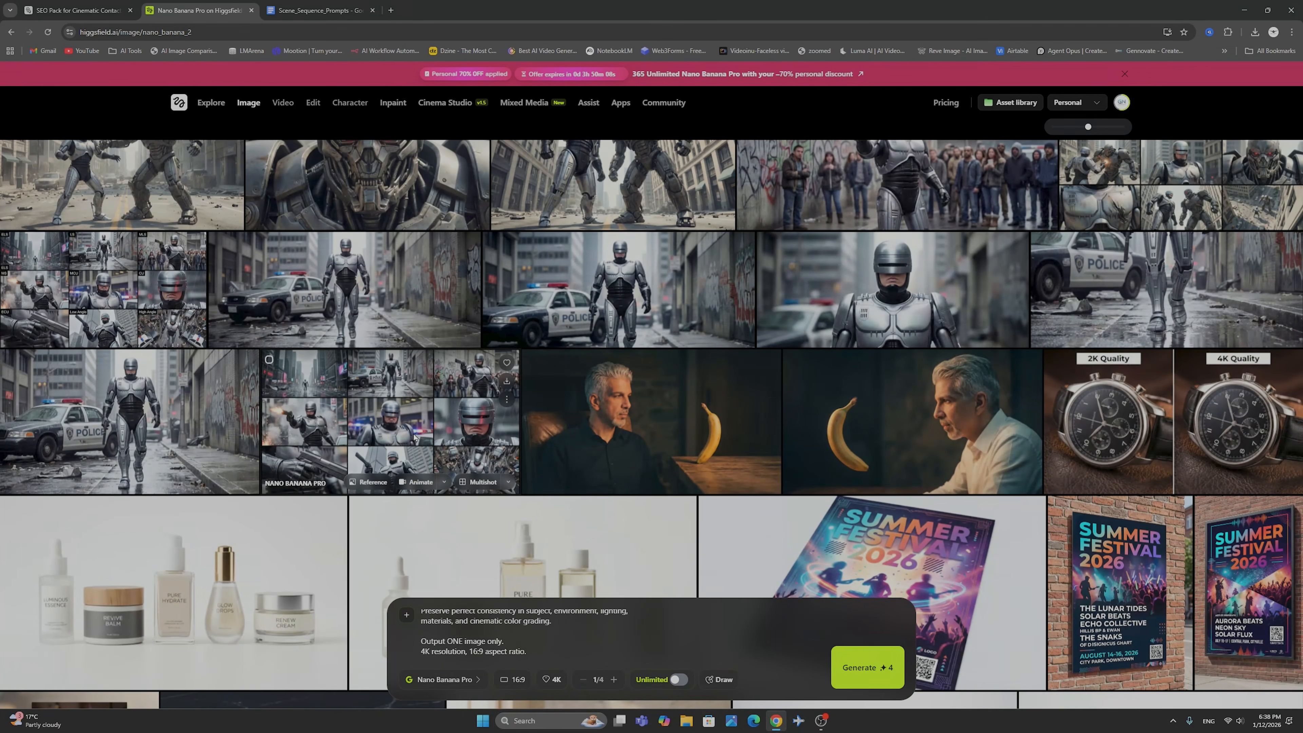
{"action": "left_click", "coordinate": [415, 437]}
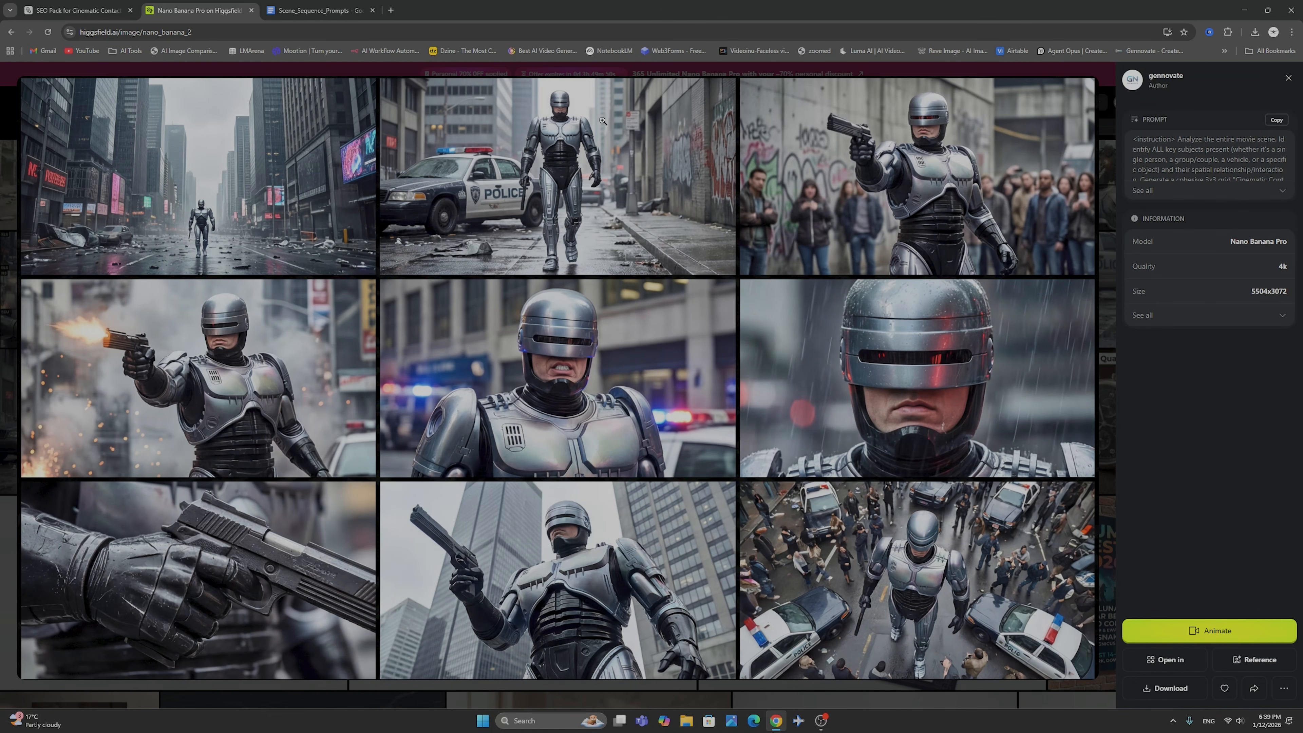
{"action": "left_click", "coordinate": [2, 219]}
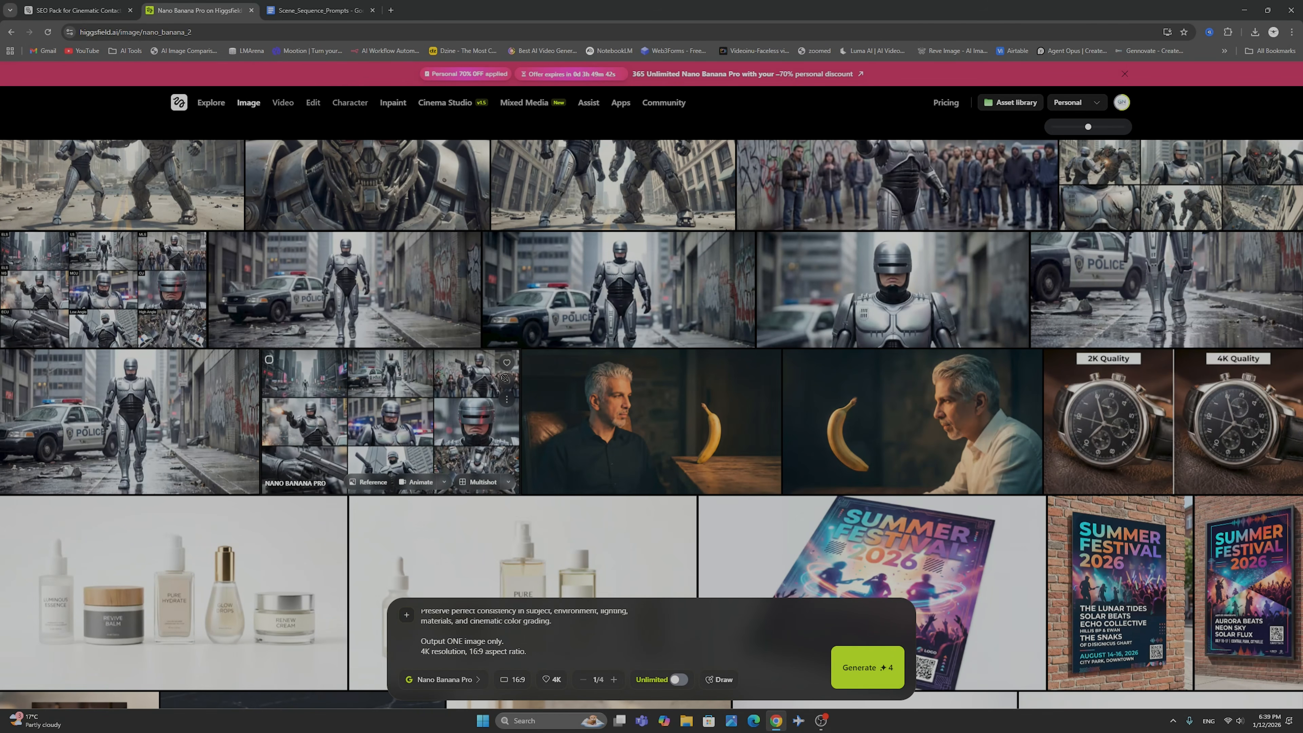
Review the frame-extraction prompts in the Scene_Sequence_Prompts document, from Prompt 5 back to Prompt 1 for the extreme long shot
{"action": "left_click", "coordinate": [318, 11]}
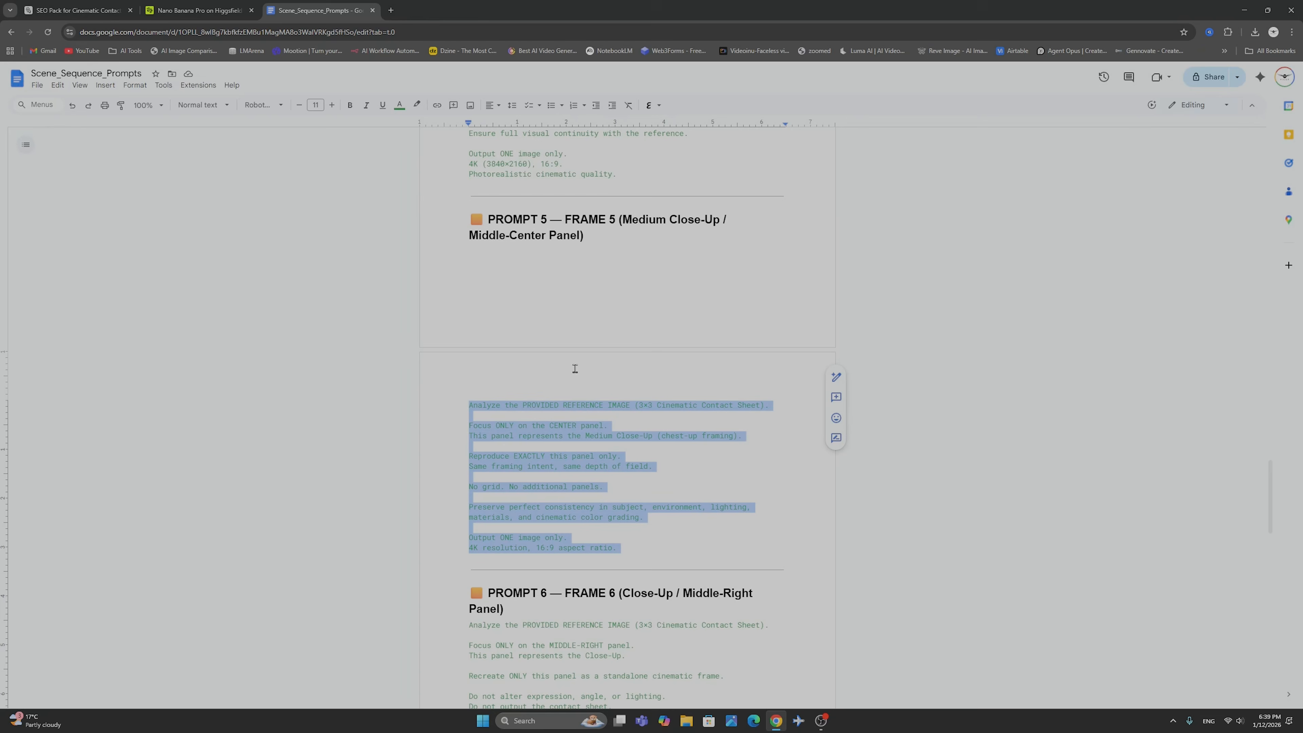
{"action": "scroll", "coordinate": [574, 368], "scroll_direction": "up", "scroll_amount": 10}
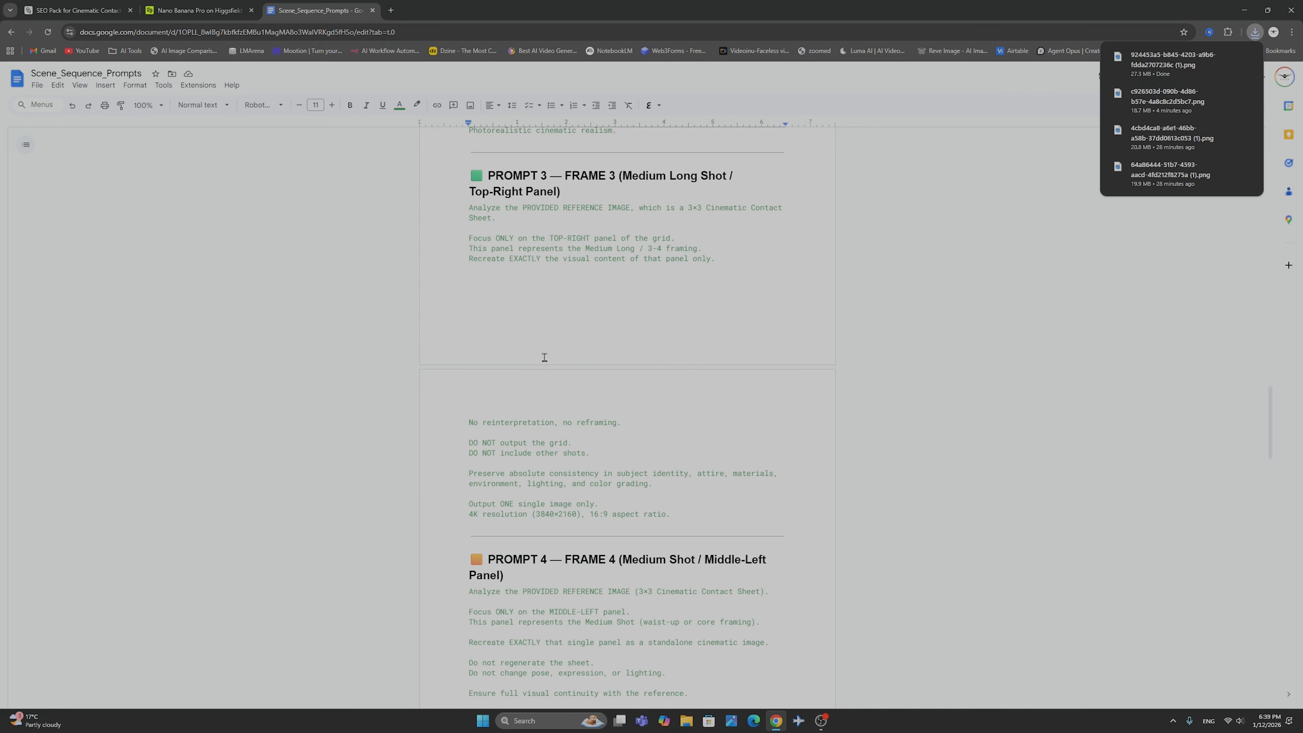
{"action": "scroll", "coordinate": [544, 358], "scroll_direction": "up", "scroll_amount": 5}
{"action": "scroll", "coordinate": [544, 357], "scroll_direction": "up", "scroll_amount": 3}
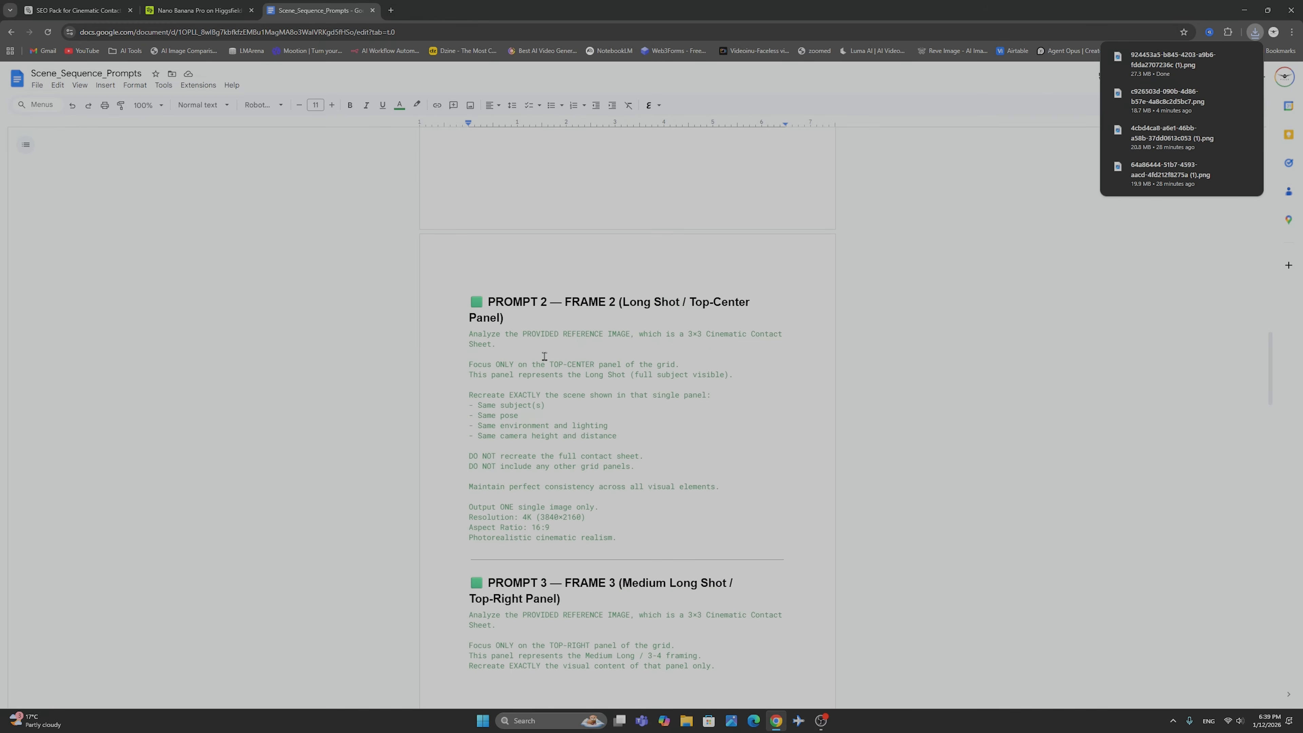
{"action": "scroll", "coordinate": [545, 357], "scroll_direction": "up", "scroll_amount": 4}
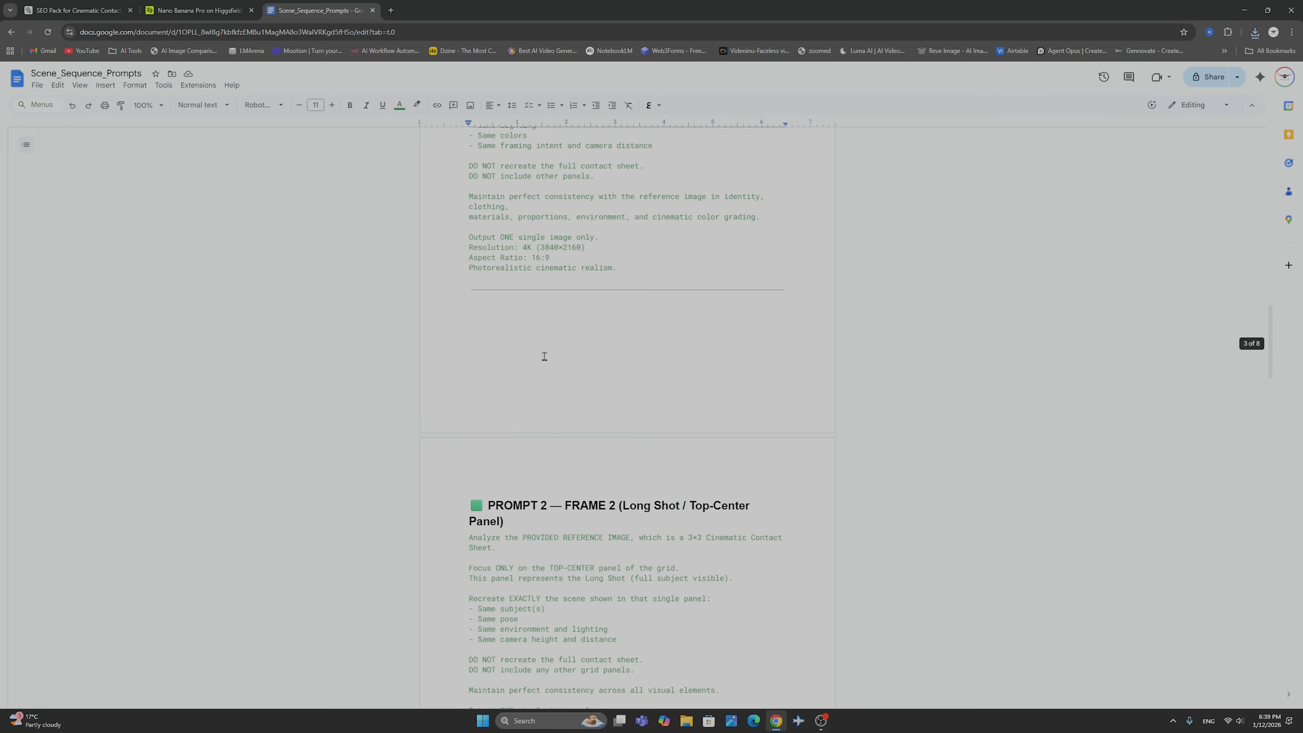
{"action": "scroll", "coordinate": [544, 356], "scroll_direction": "up", "scroll_amount": 4}
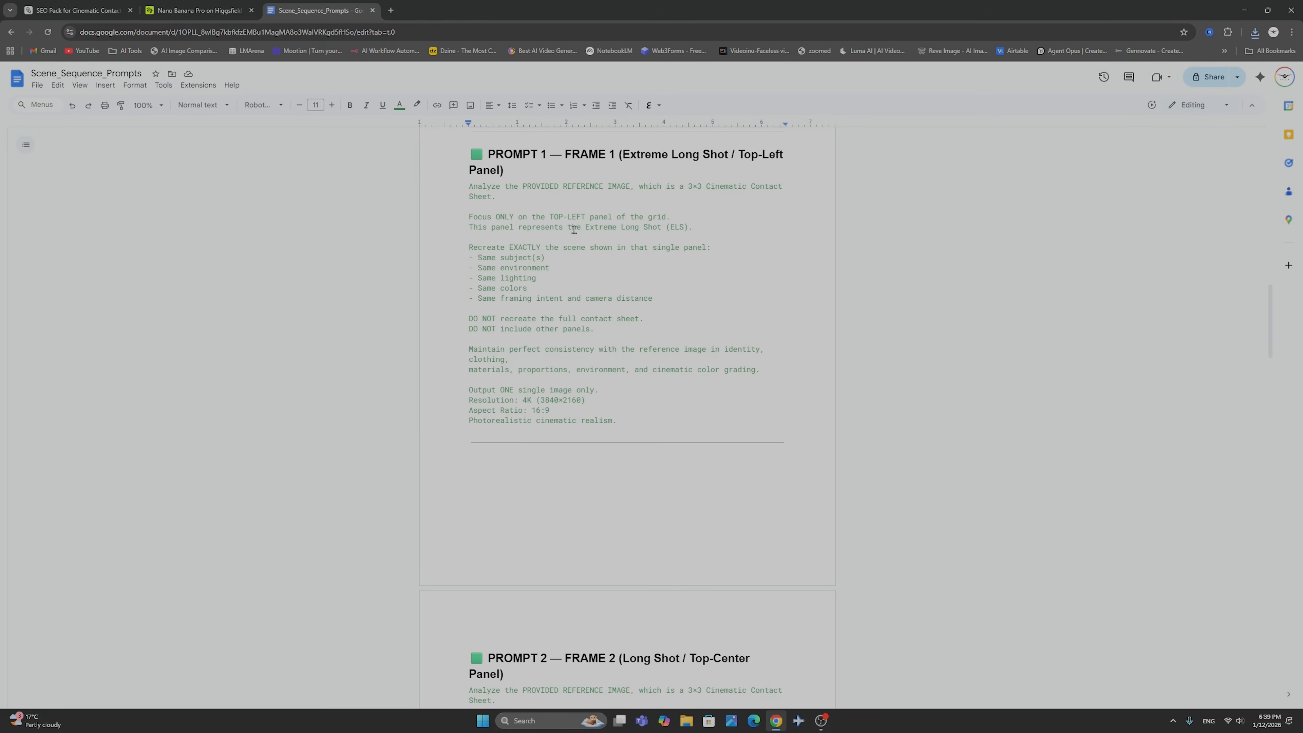
Return to Higgsfield and enlarge the unlabelled Robocop contact sheet to check its panels, then close it
{"action": "left_click", "coordinate": [198, 10]}
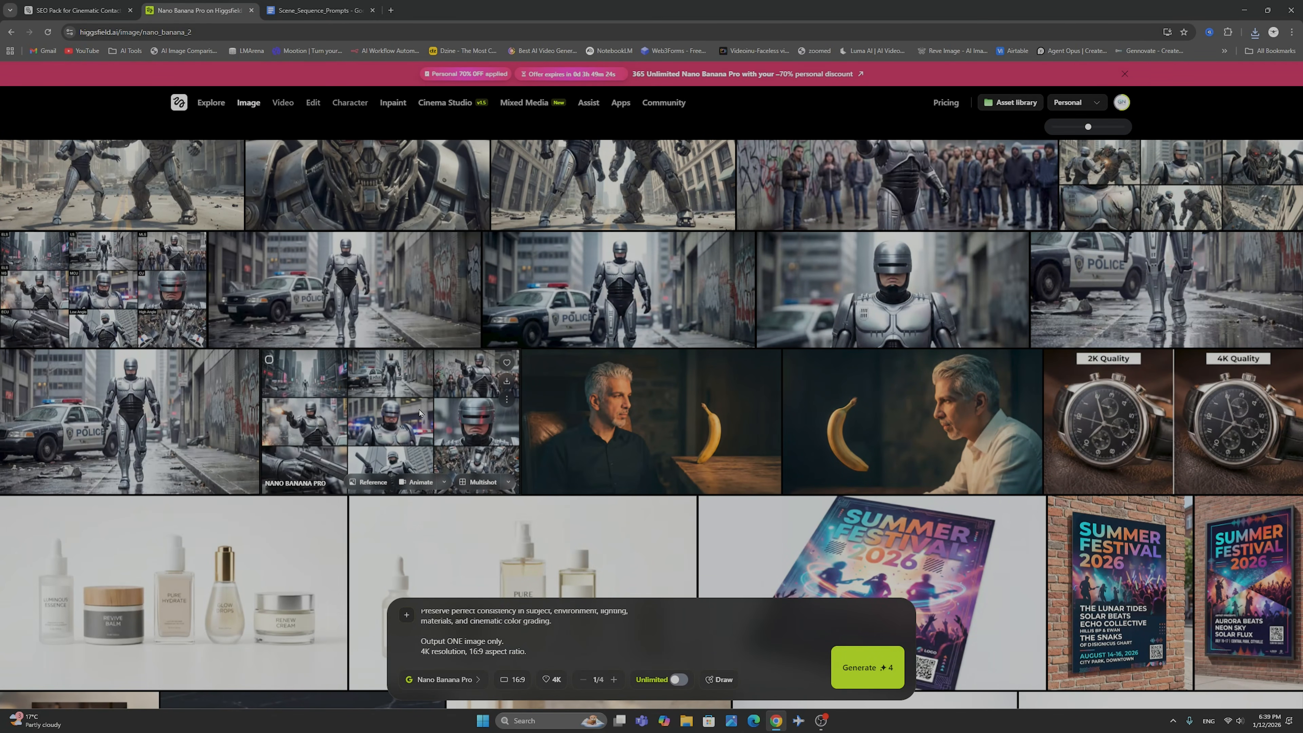
{"action": "left_click", "coordinate": [419, 408]}
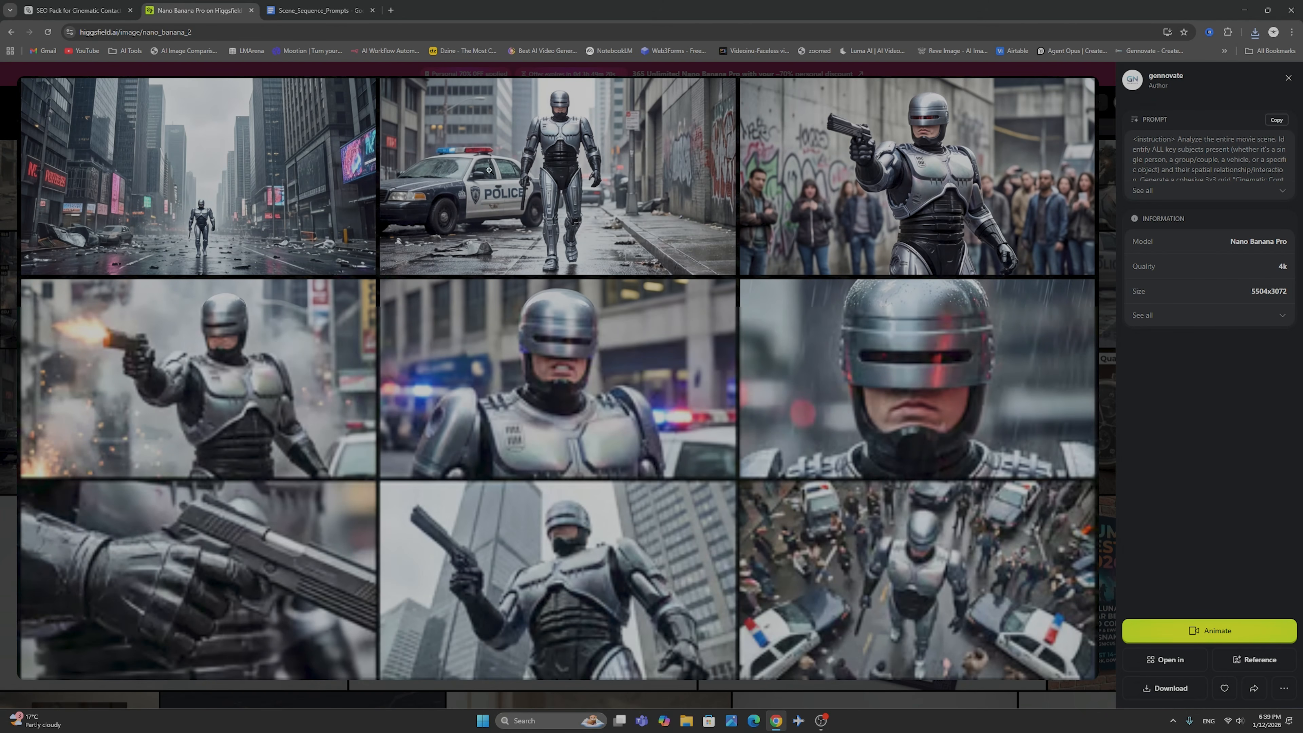
{"action": "left_click", "coordinate": [6, 209]}
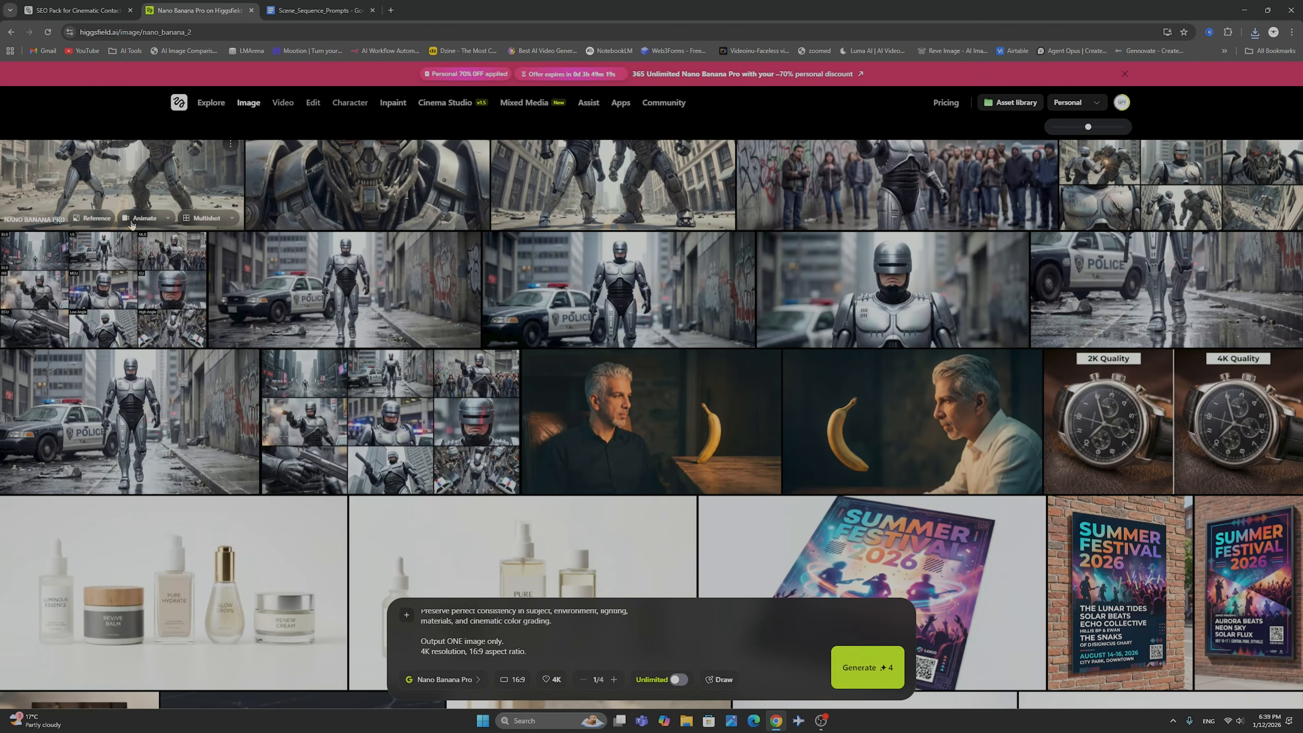
Copy the full text of Prompt 2 — Frame 2 (Long Shot / Top-Center Panel) from the Scene_Sequence_Prompts document
{"action": "left_click", "coordinate": [330, 5]}
{"action": "scroll", "coordinate": [564, 287], "scroll_direction": "down", "scroll_amount": 8}
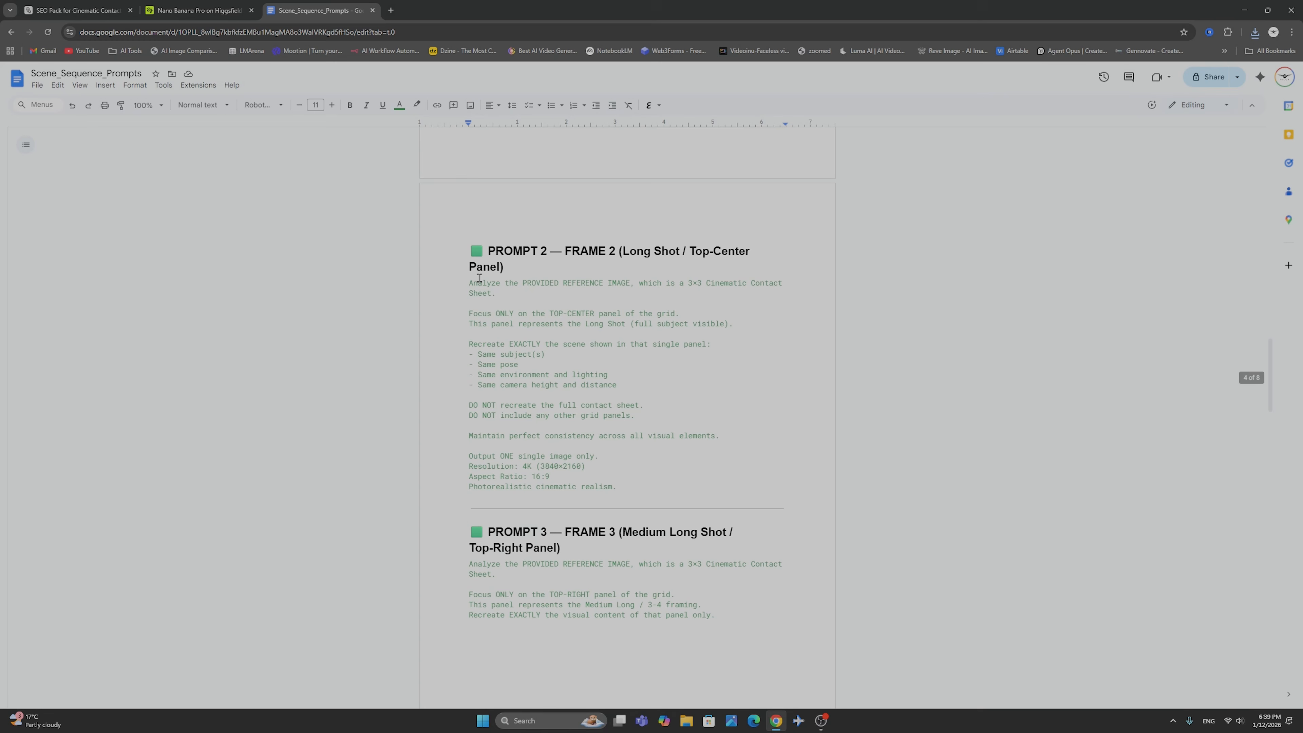
{"action": "left_click_drag", "start_coordinate": [469, 283], "coordinate": [637, 491]}
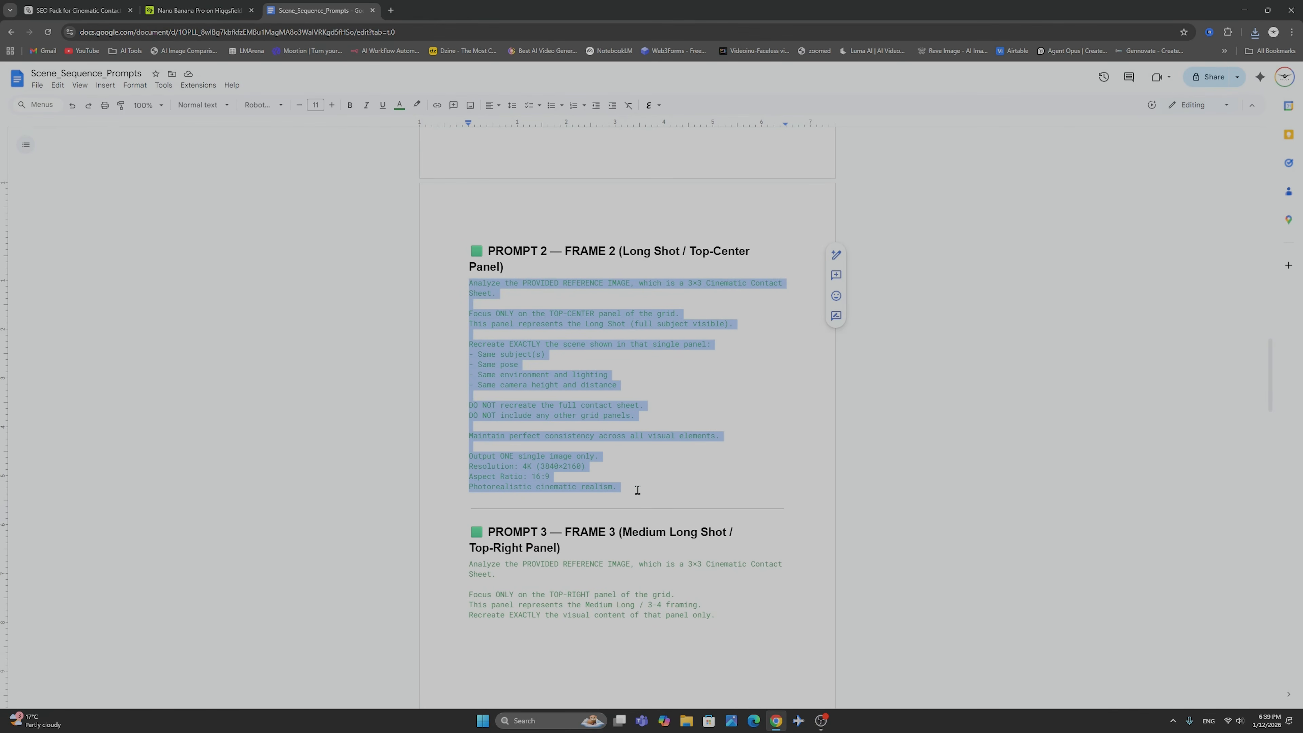
{"action": "right_click", "coordinate": [517, 362]}
{"action": "left_click", "coordinate": [538, 392]}
Switch to Higgsfield and upload the Robocop contact sheet 924453a5-b845-4203-a9b6-fdda2707236c (1).png from Downloads as the reference image
{"action": "left_click", "coordinate": [197, 10]}
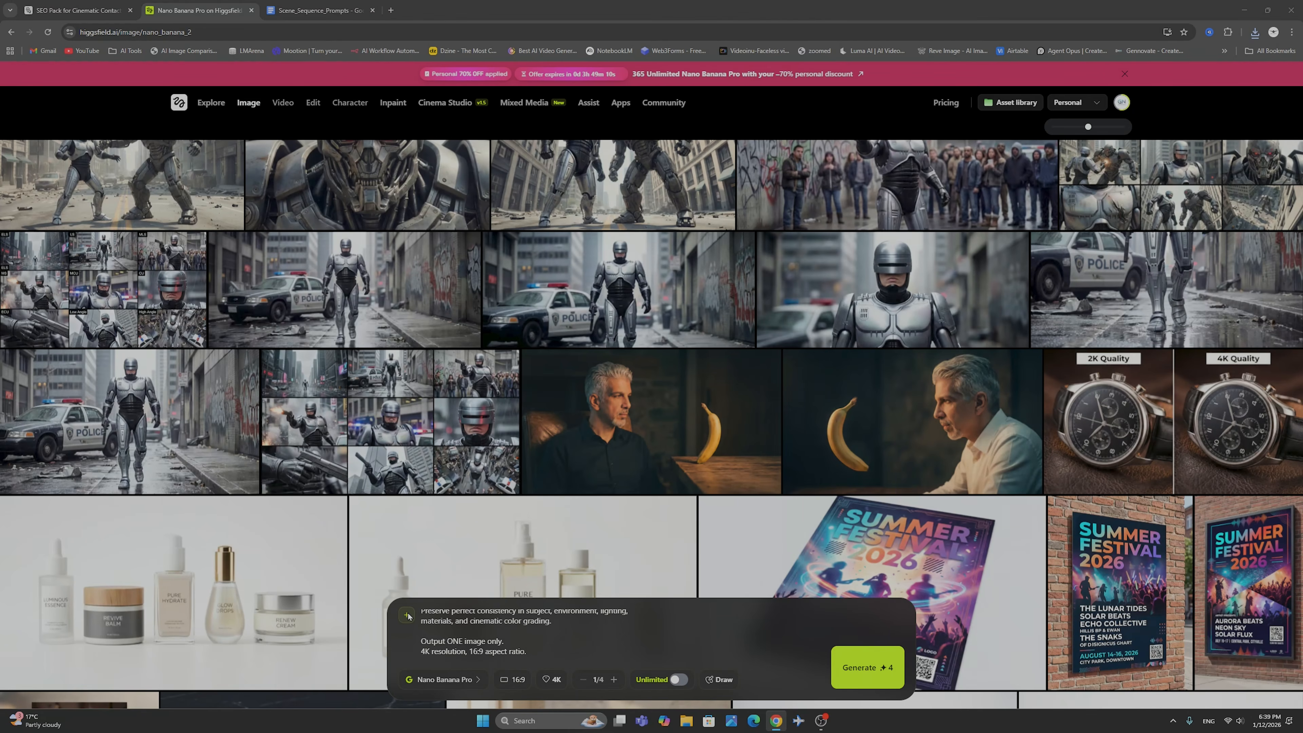
{"action": "left_click", "coordinate": [408, 616]}
{"action": "scroll", "coordinate": [412, 395], "scroll_direction": "down", "scroll_amount": 10}
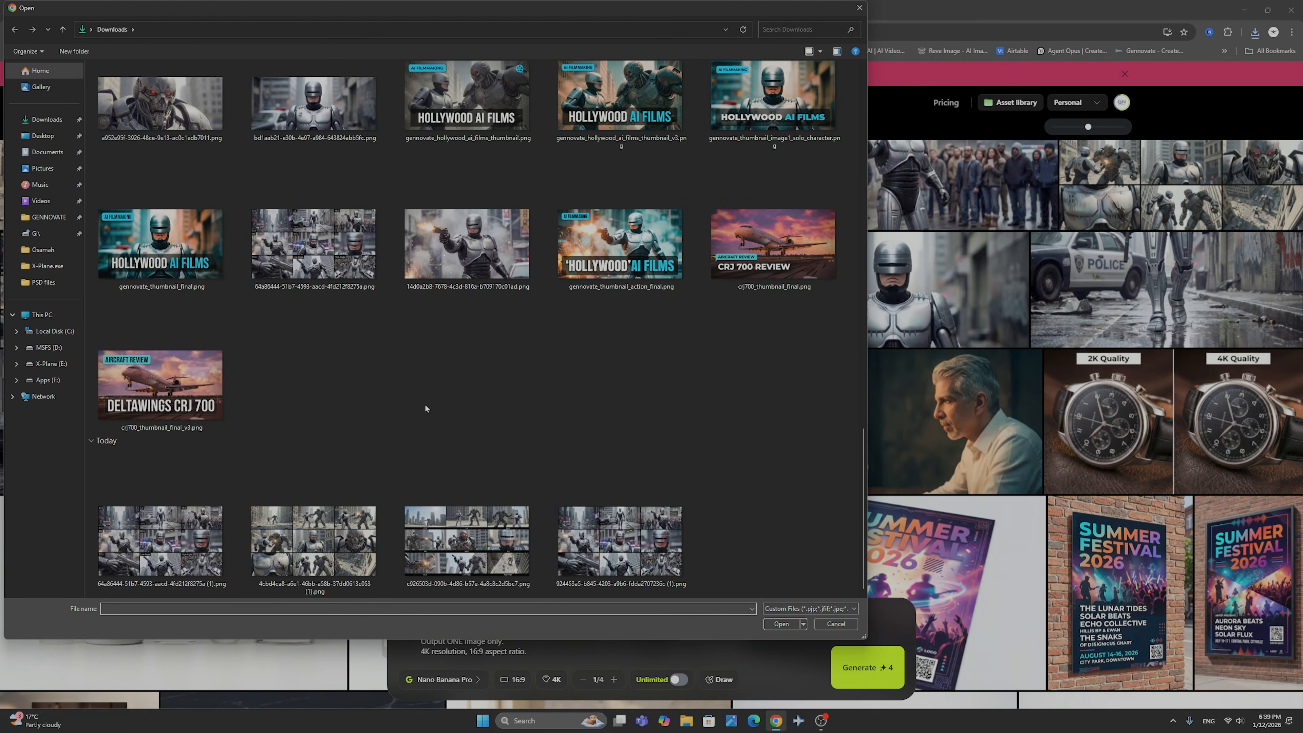
{"action": "double_click", "coordinate": [630, 539]}
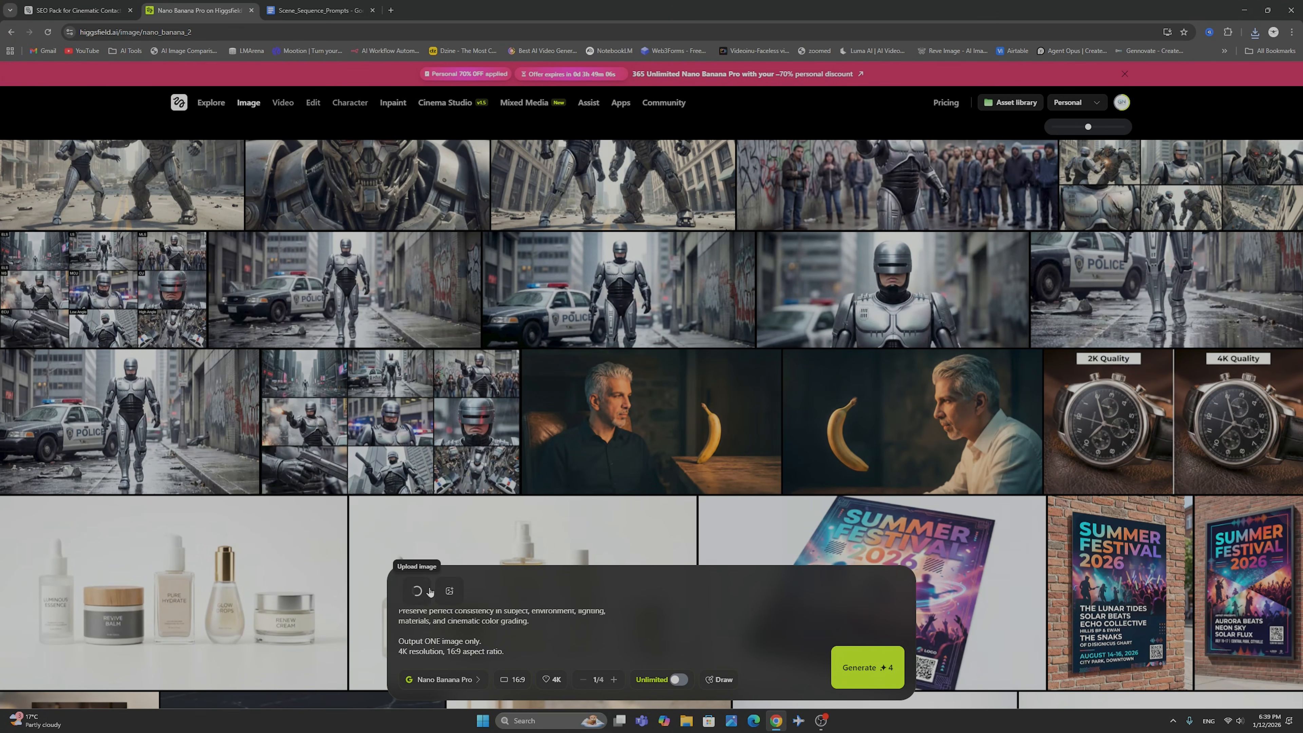
Replace the existing prompt with the copied top-center panel prompt and generate the Robocop long-shot frame
{"action": "scroll", "coordinate": [528, 642], "scroll_direction": "down", "scroll_amount": 1}
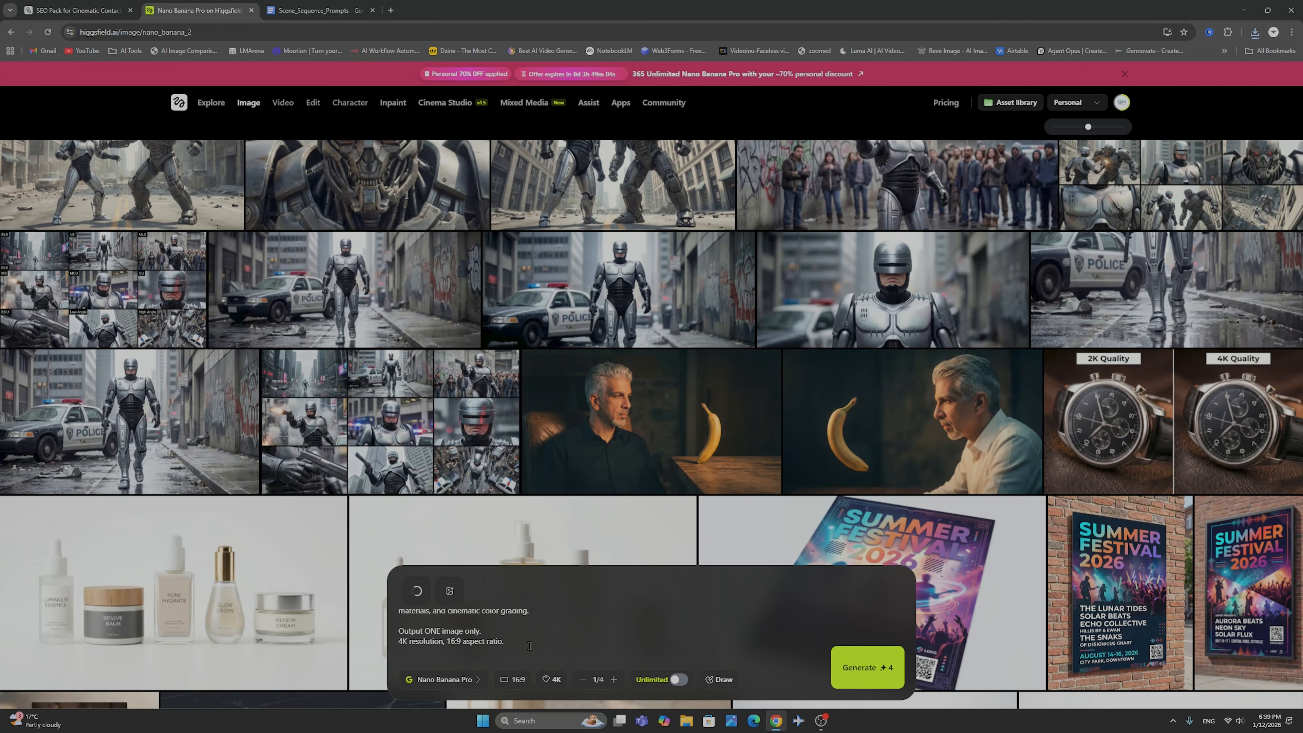
{"action": "key", "text": "ctrl+a"}
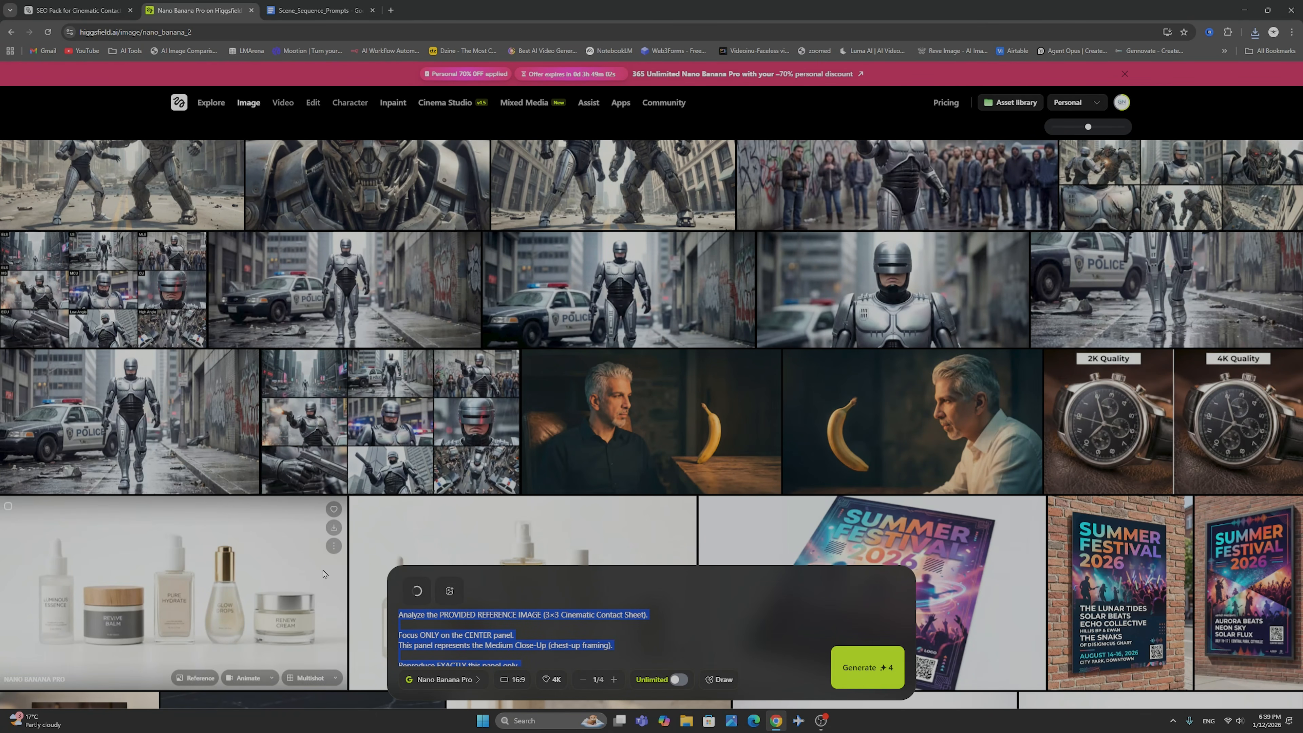
{"action": "key", "text": "ctrl+v"}
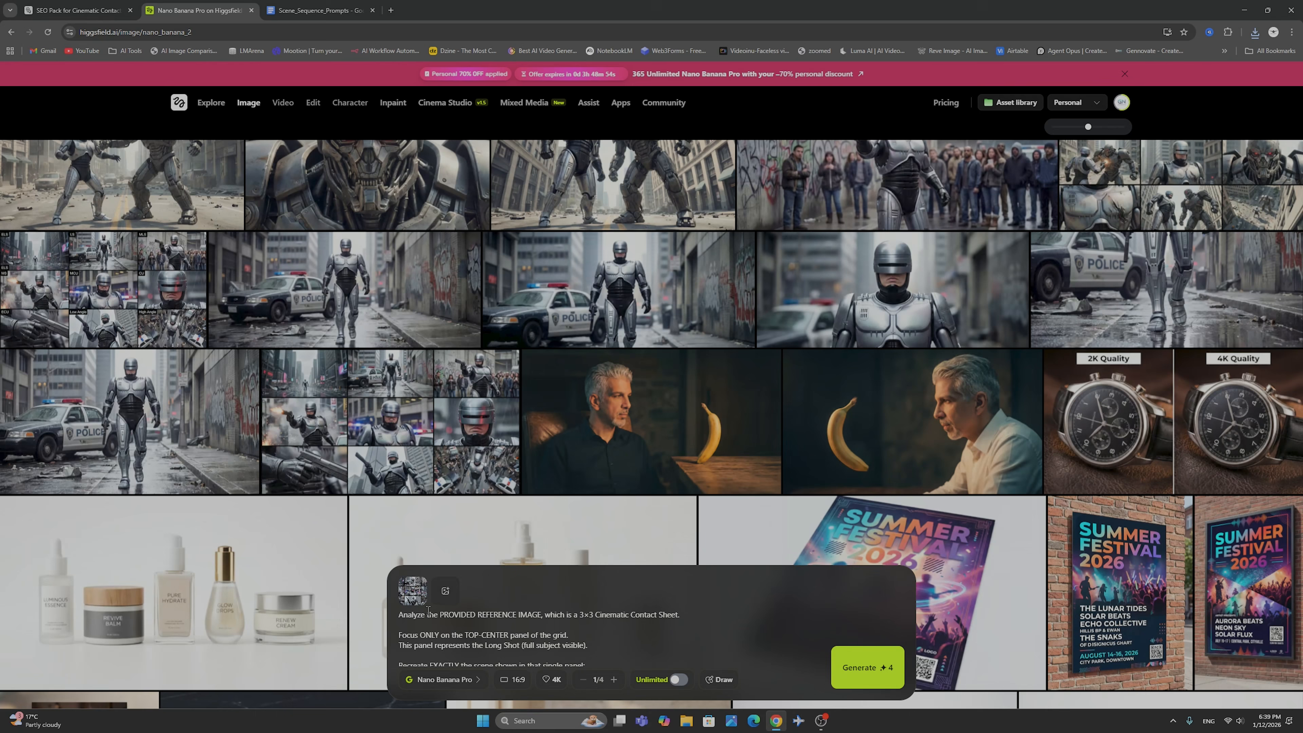
{"action": "left_click", "coordinate": [866, 676]}
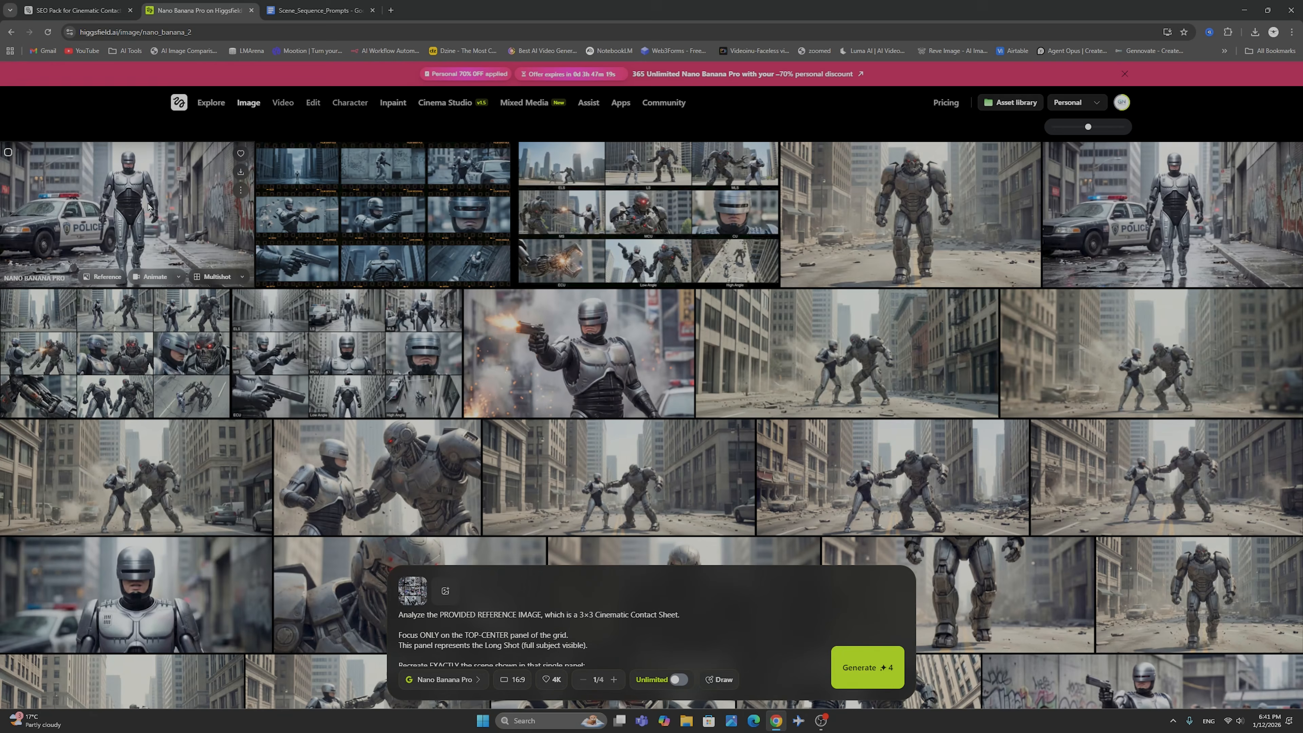
Inspect the generated Robocop long-shot frame and compare it with the labelled and unlabelled Robocop contact sheets
{"action": "left_click", "coordinate": [148, 207]}
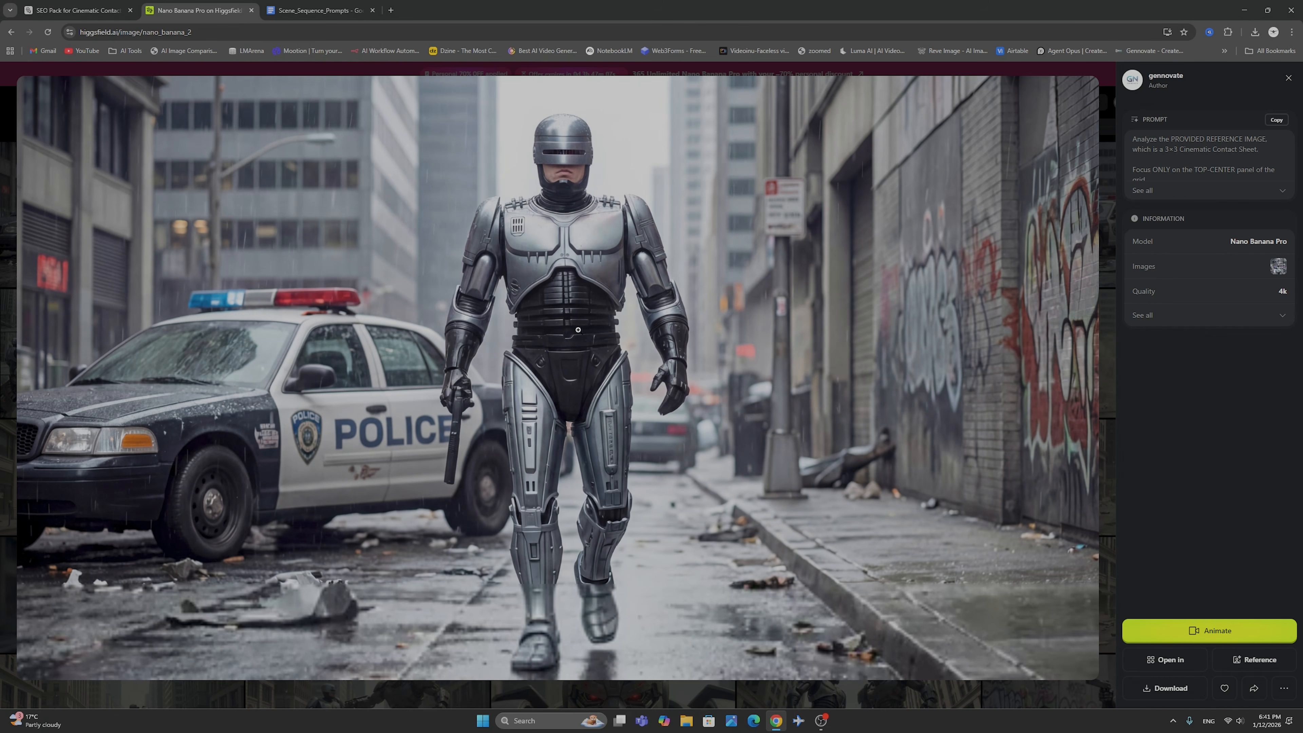
{"action": "left_click", "coordinate": [5, 230]}
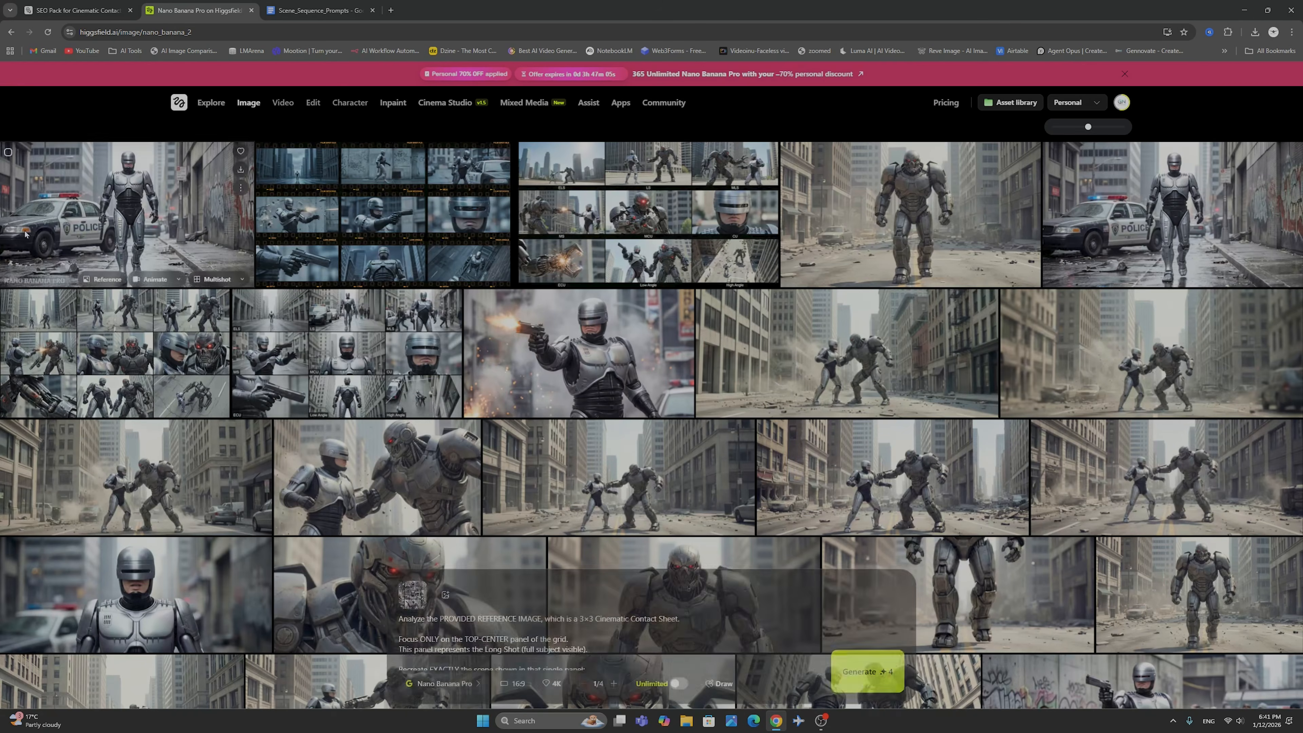
{"action": "scroll", "coordinate": [374, 390], "scroll_direction": "down", "scroll_amount": 6}
{"action": "scroll", "coordinate": [374, 391], "scroll_direction": "down", "scroll_amount": 1}
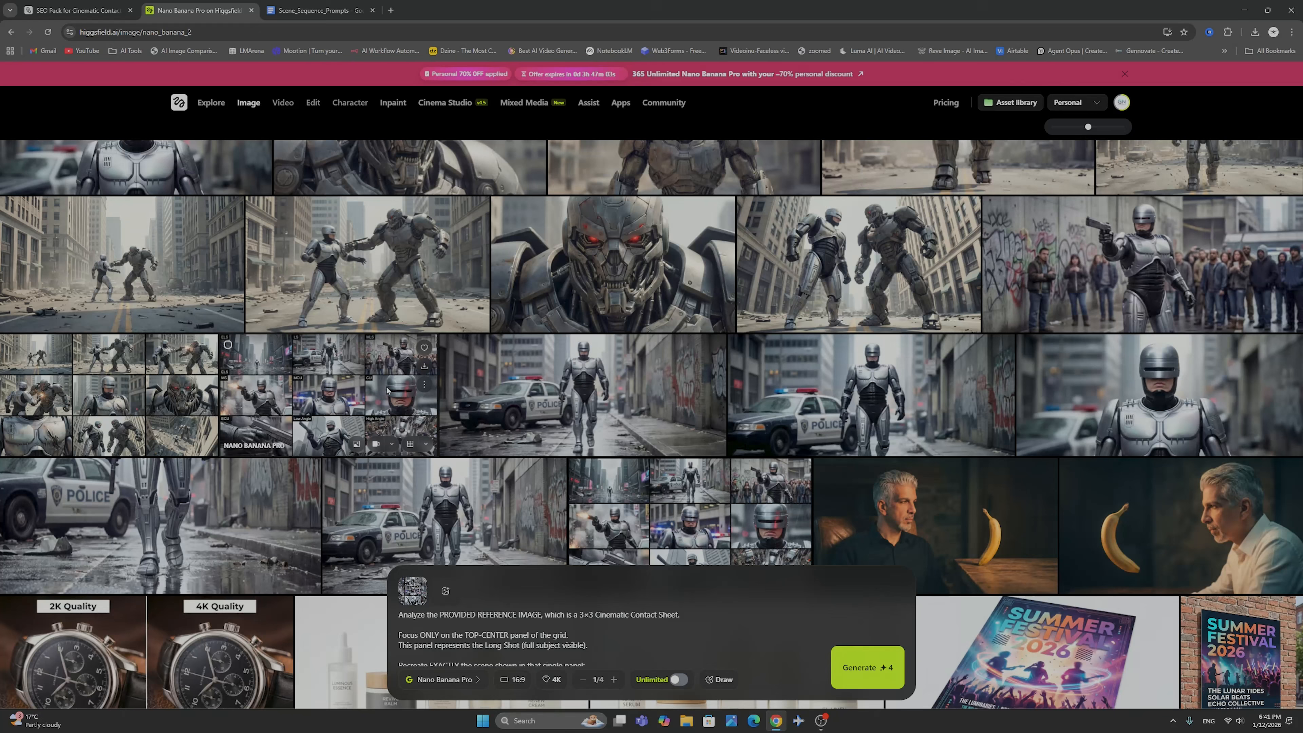
{"action": "left_click", "coordinate": [345, 380]}
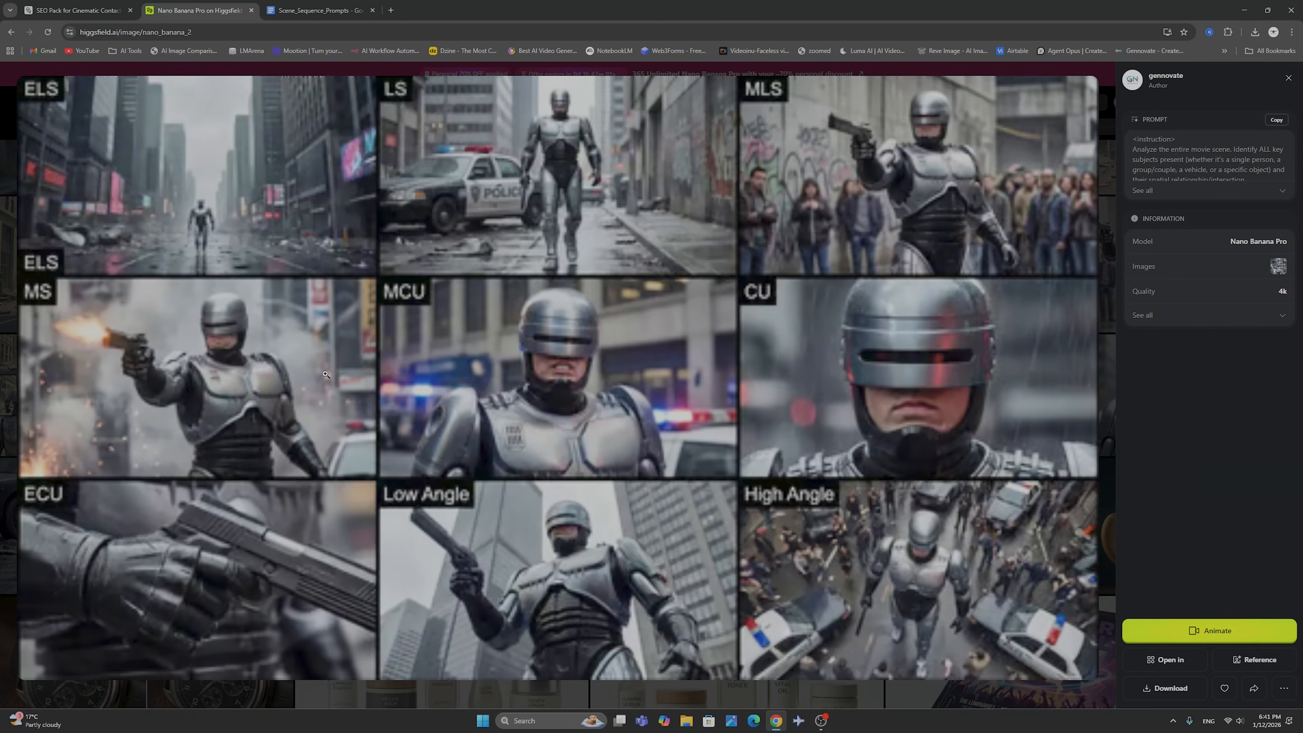
{"action": "key", "text": "Escape"}
{"action": "left_click", "coordinate": [679, 515]}
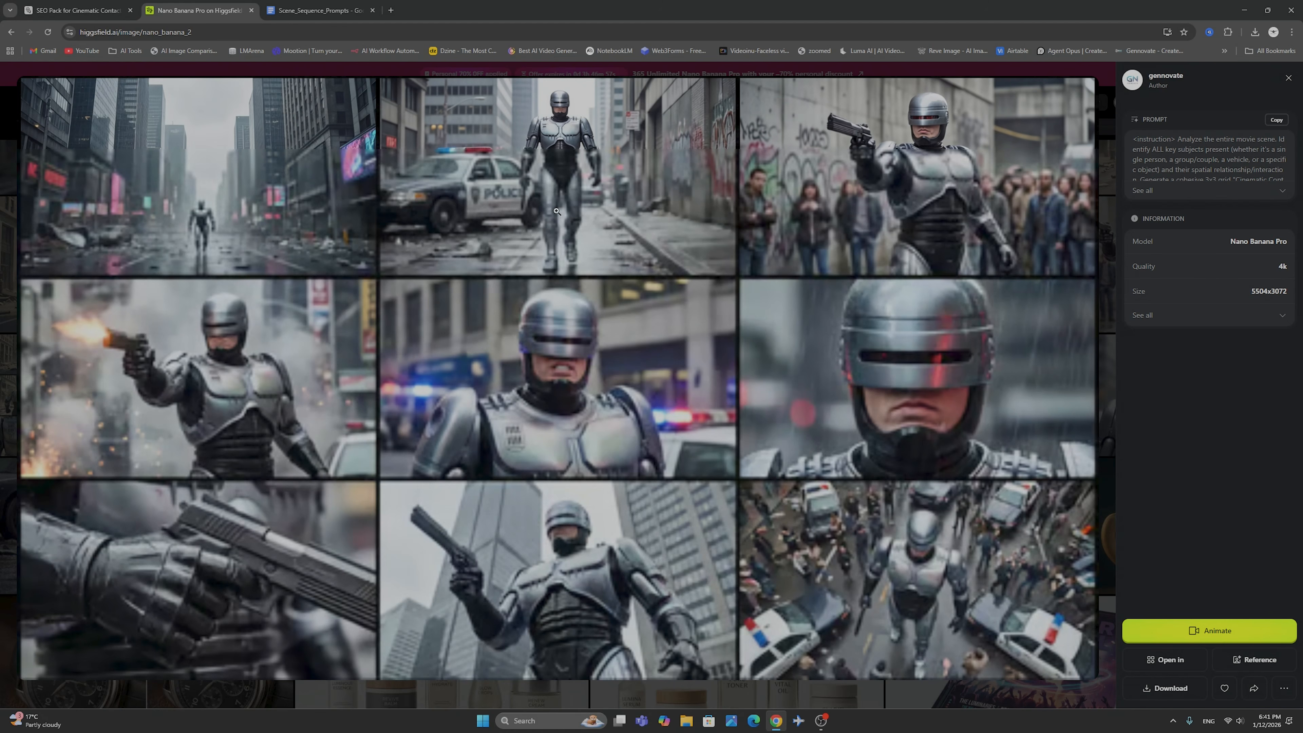
{"action": "key", "text": "Escape"}
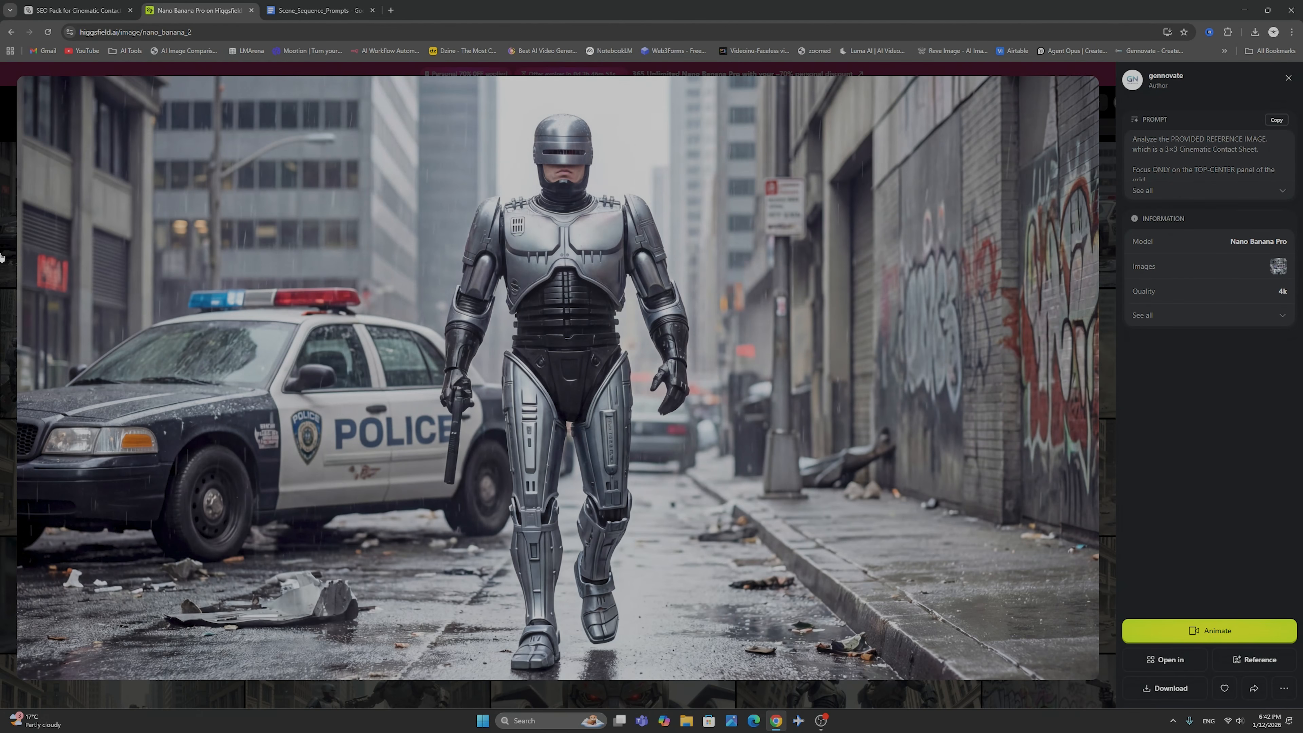
{"action": "key", "text": "Escape"}
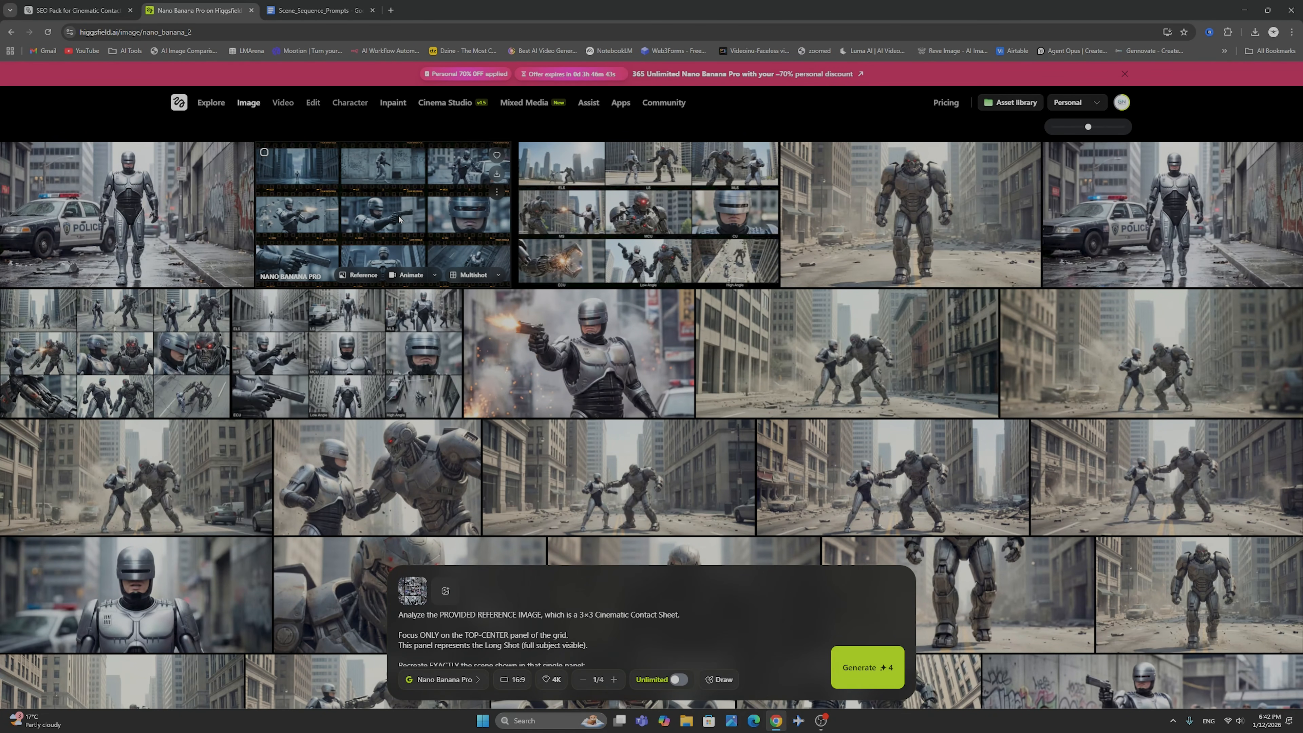
Enlarge and examine the unlabelled contact sheet of Robocop fighting the evil robot, then close it
{"action": "scroll", "coordinate": [486, 342], "scroll_direction": "down", "scroll_amount": 10}
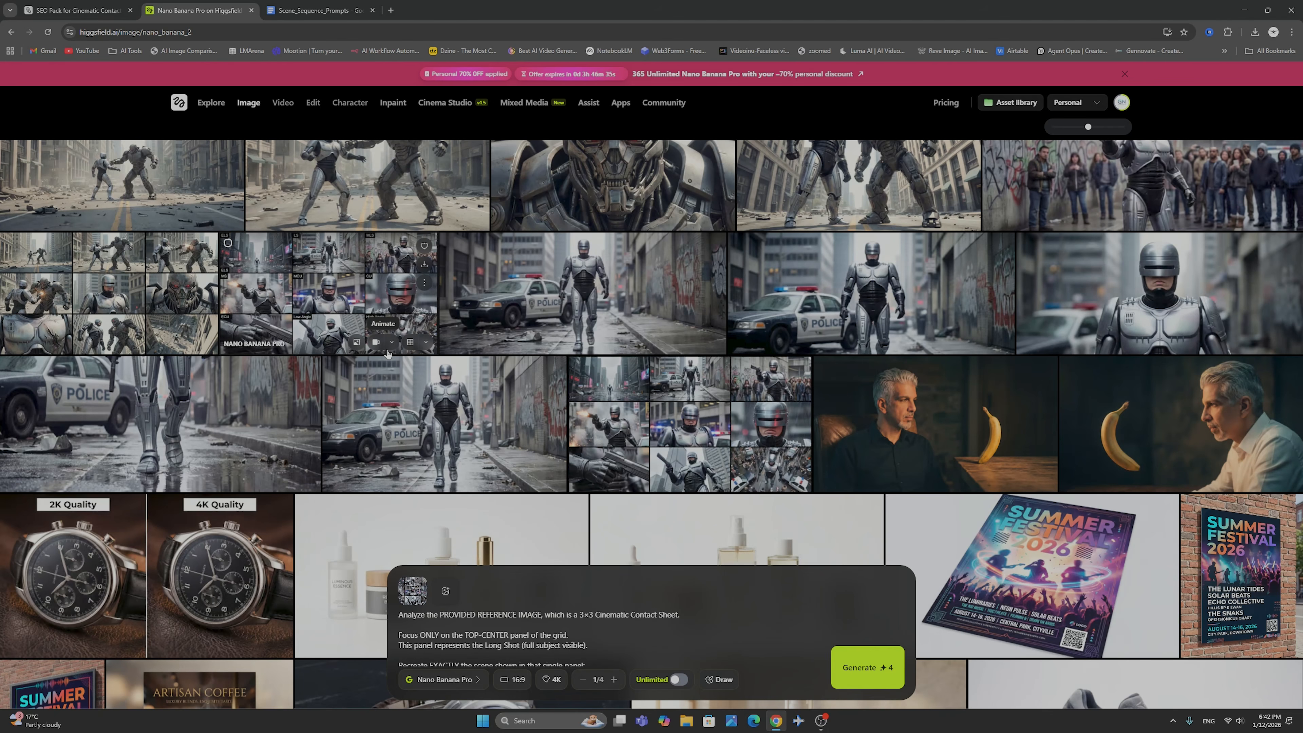
{"action": "left_click", "coordinate": [132, 279]}
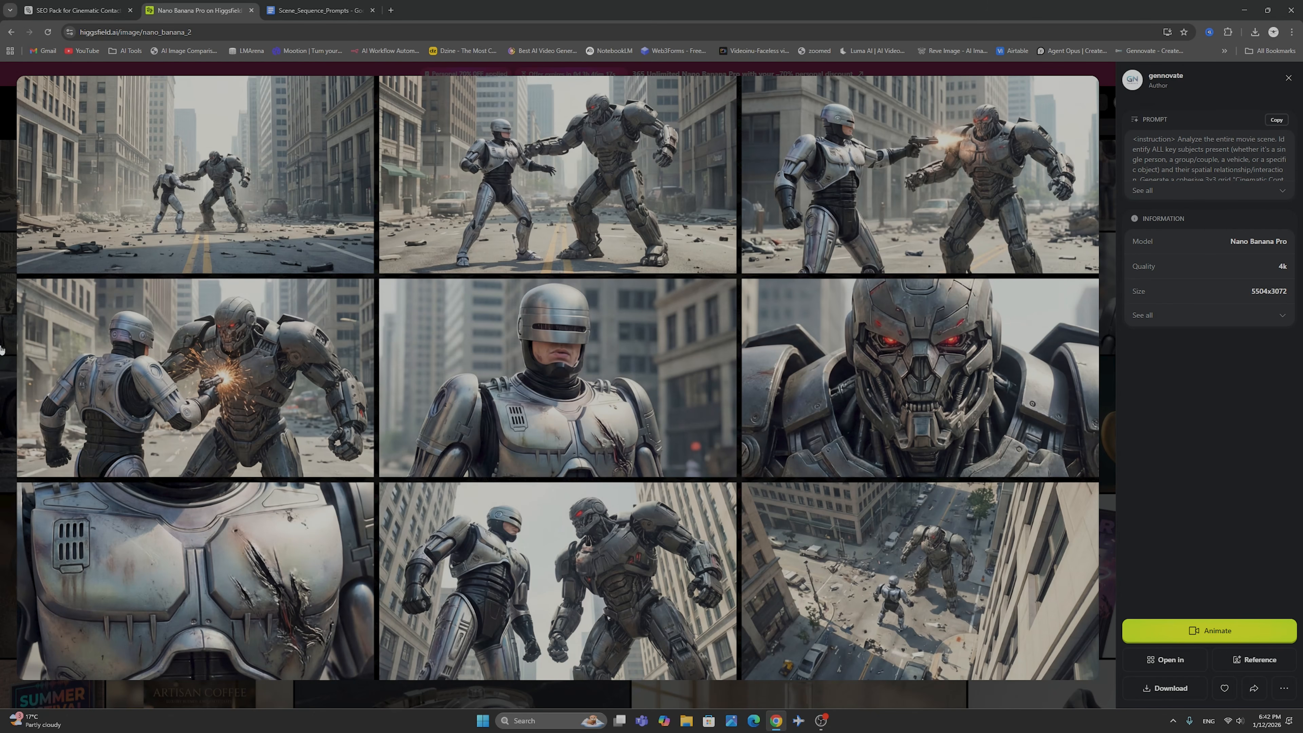
{"action": "key", "text": "Escape"}
{"action": "scroll", "coordinate": [803, 429], "scroll_direction": "up", "scroll_amount": 5}
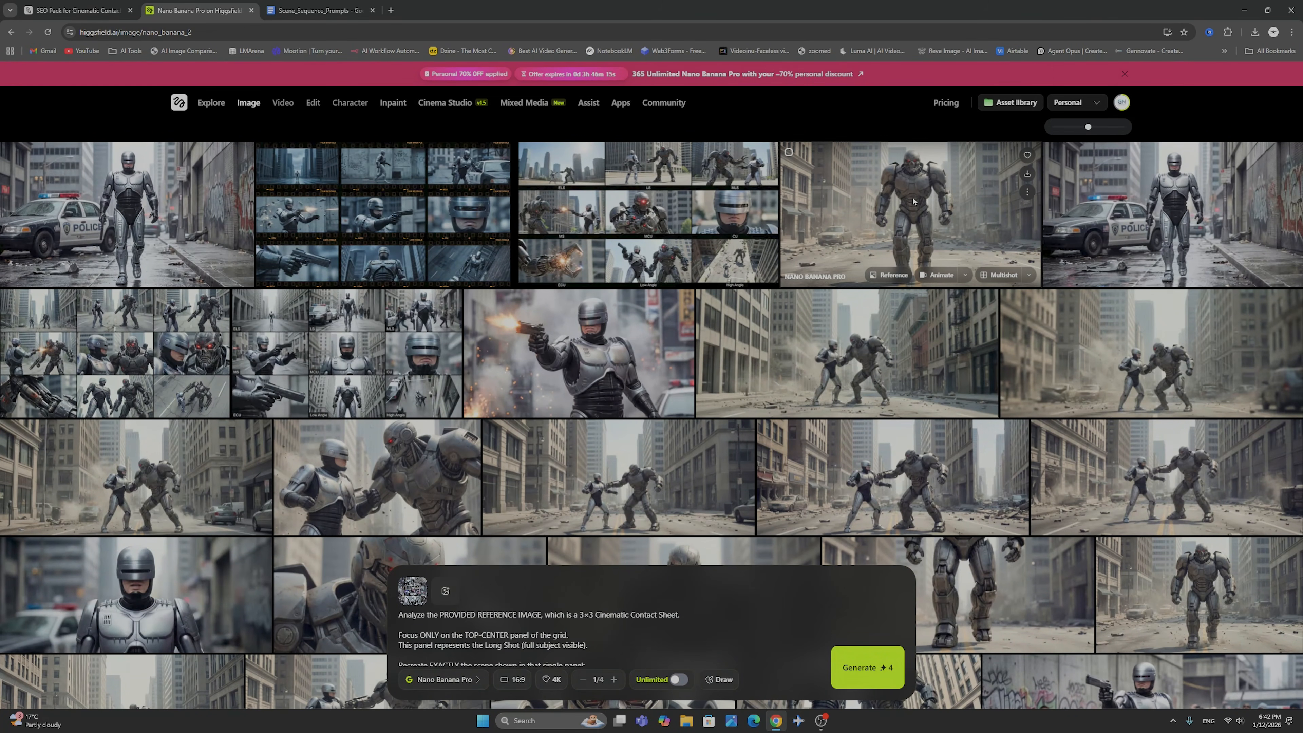
Examine the full-length image of the evil robot walking towards the camera, including its prompt and reference images
{"action": "left_click", "coordinate": [910, 216]}
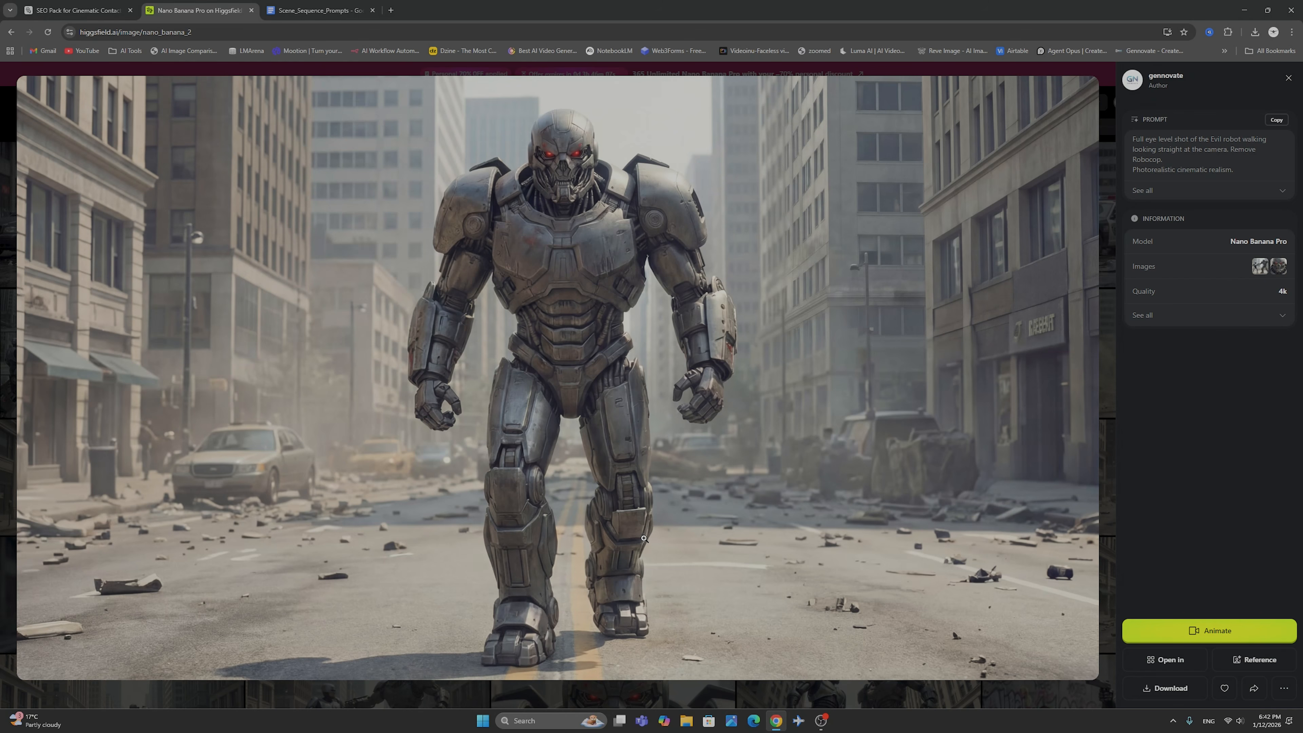
{"action": "left_click", "coordinate": [2, 373]}
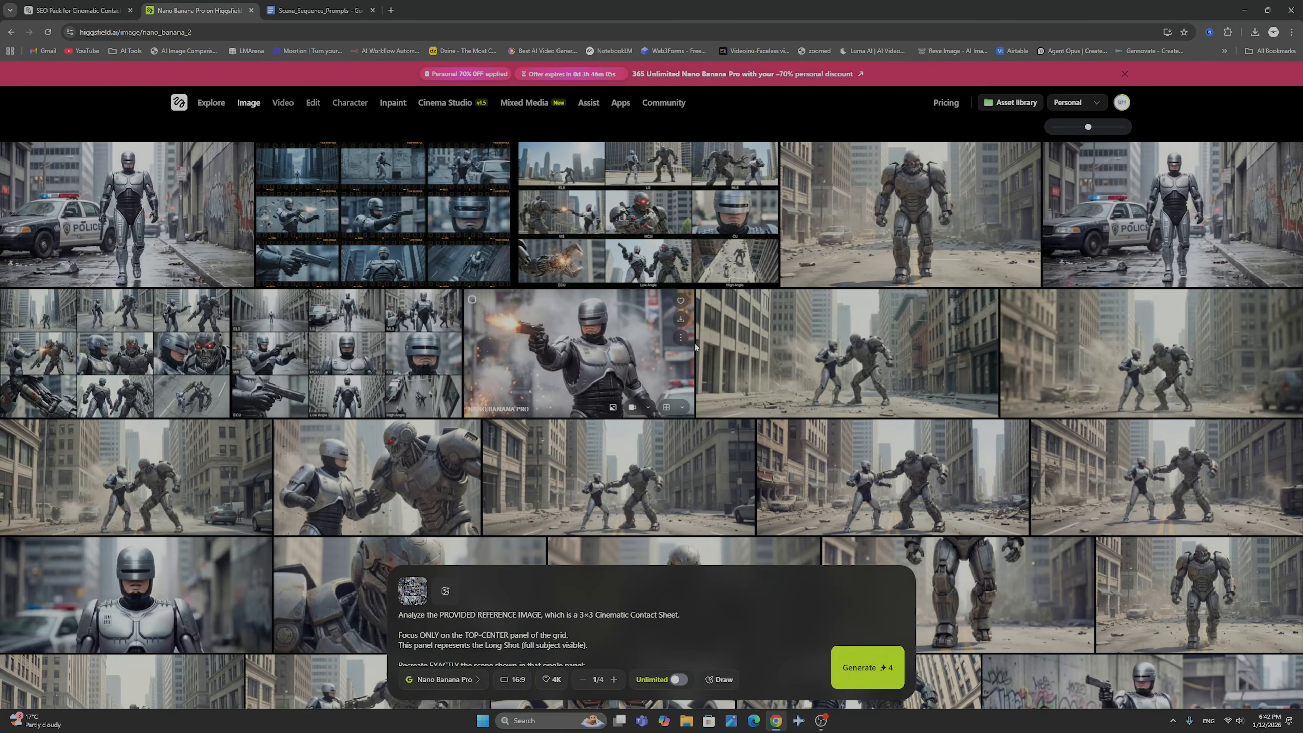
{"action": "left_click", "coordinate": [926, 186]}
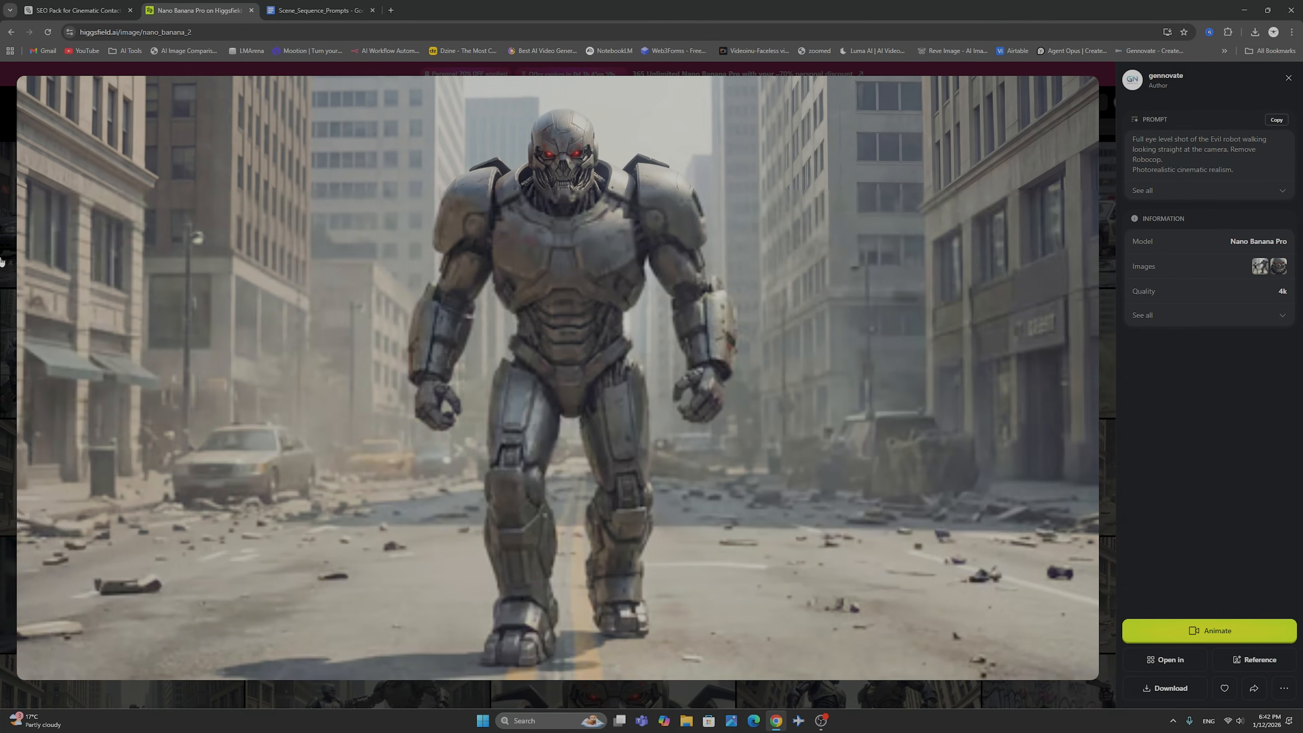
{"action": "key", "text": "Escape"}
Clear the top-center panel prompt and remove the attached contact sheet reference
{"action": "left_click_drag", "start_coordinate": [542, 645], "coordinate": [335, 571]}
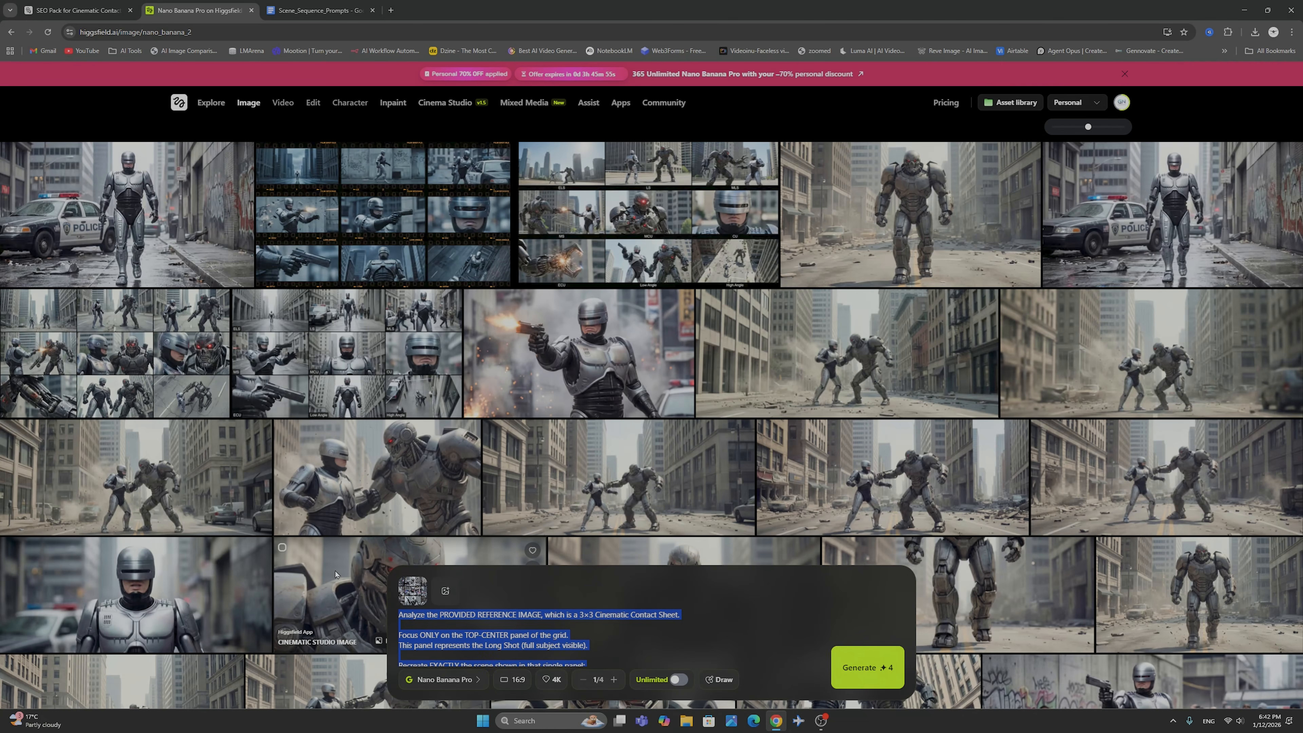
{"action": "key", "text": "BackSpace"}
{"action": "left_click", "coordinate": [427, 603]}
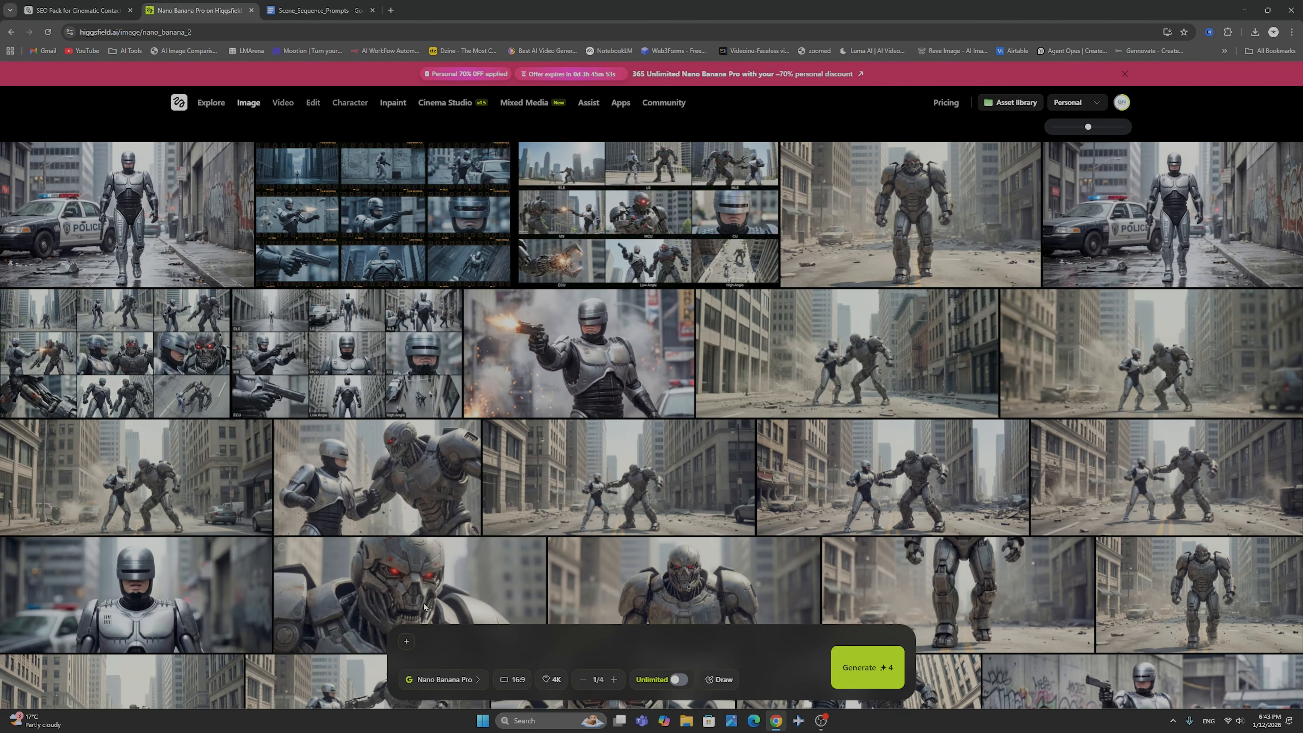
Upload the street fight image of Robocop and the evil robot, e0373cd2-0e67-4521-99d1-3ccc6b80dea4 (1).png, as a reference
{"action": "left_click", "coordinate": [406, 644]}
{"action": "scroll", "coordinate": [442, 526], "scroll_direction": "down", "scroll_amount": 10}
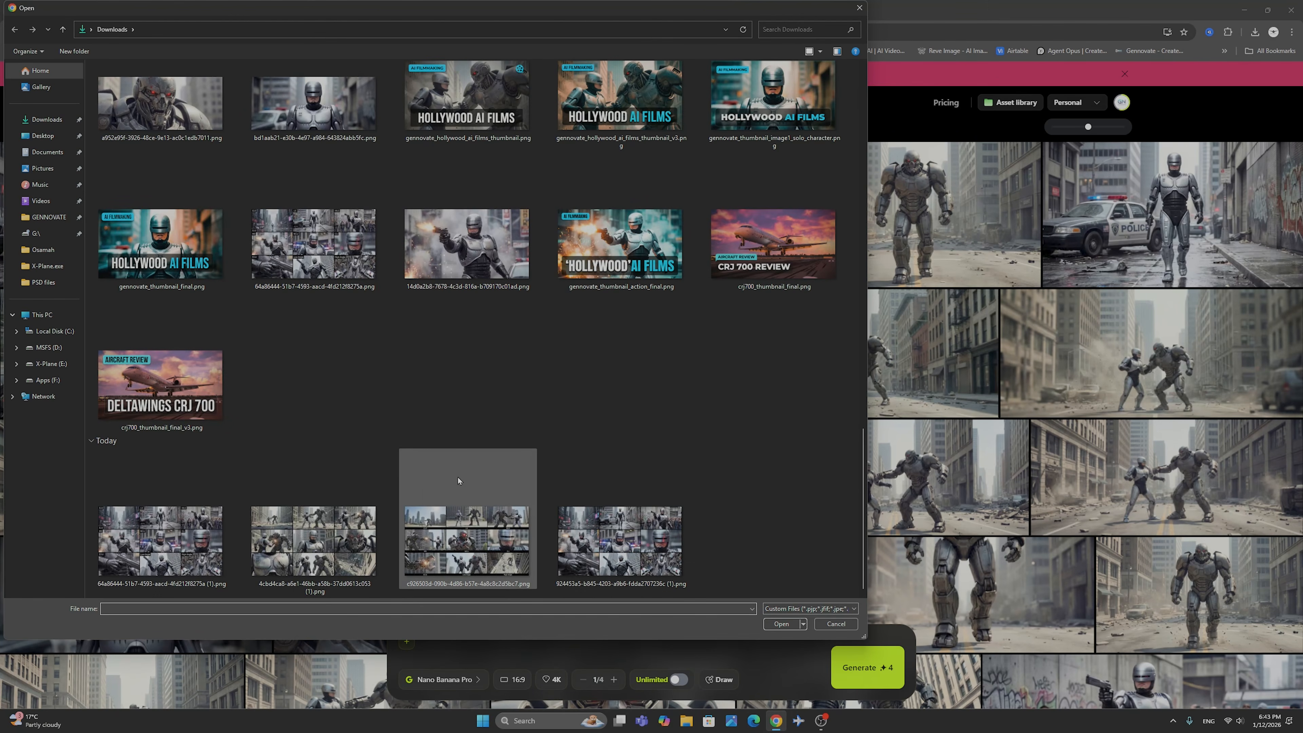
{"action": "scroll", "coordinate": [450, 419], "scroll_direction": "up", "scroll_amount": 5}
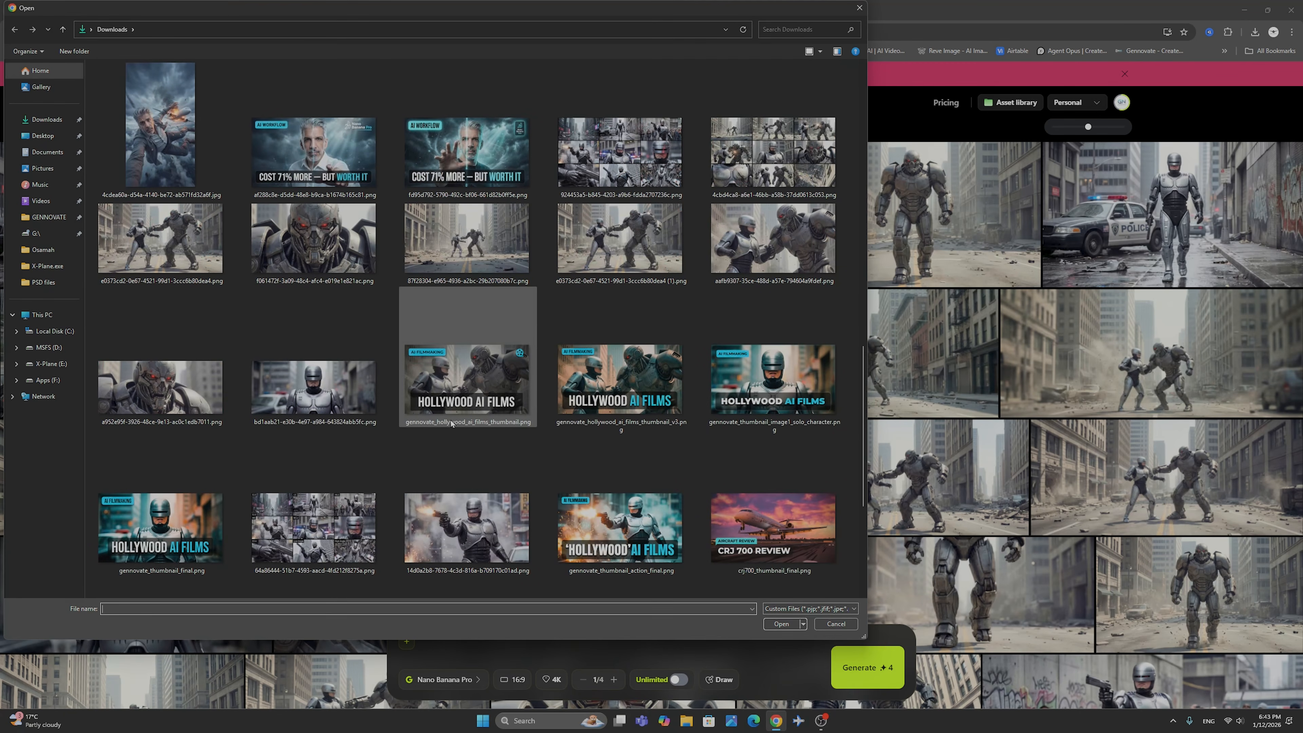
{"action": "double_click", "coordinate": [617, 229]}
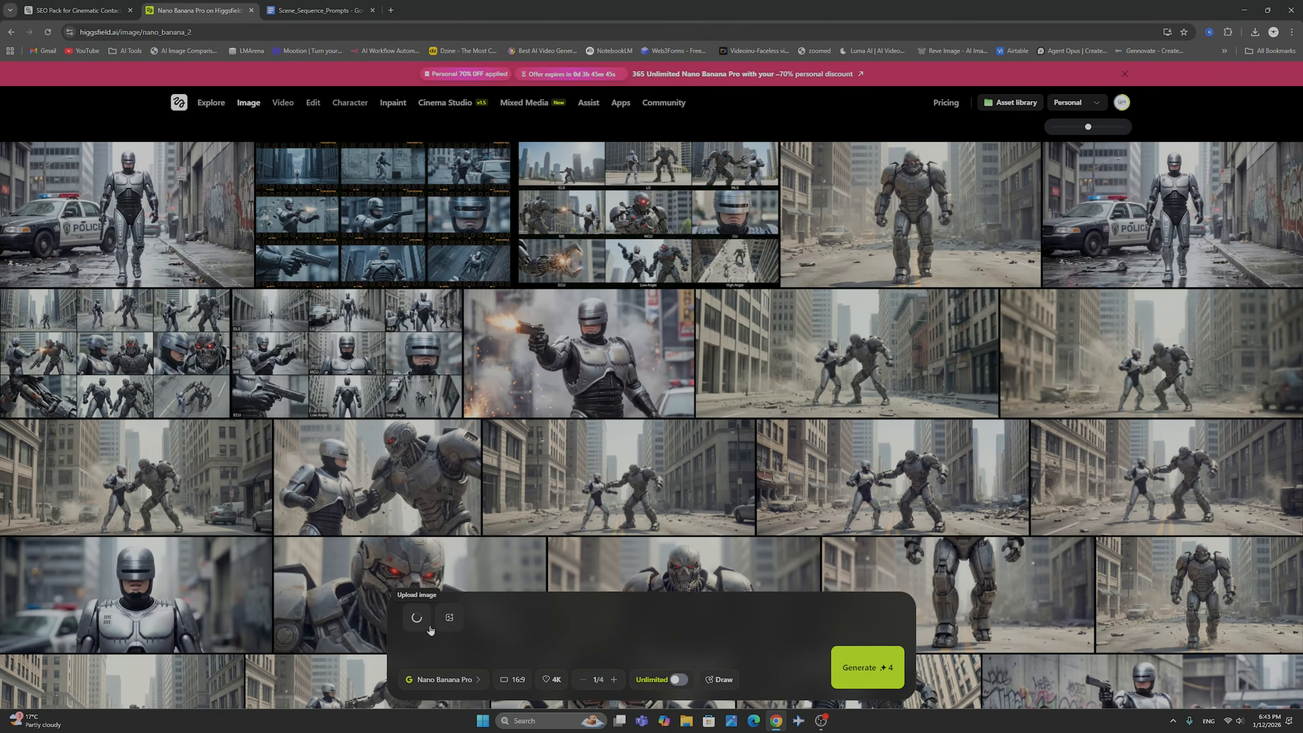
Upload the evil robot's face close-up, f061472f-3a09-48c4-afc4-a019e1e821ac.png, as a second reference image
{"action": "left_click", "coordinate": [452, 619]}
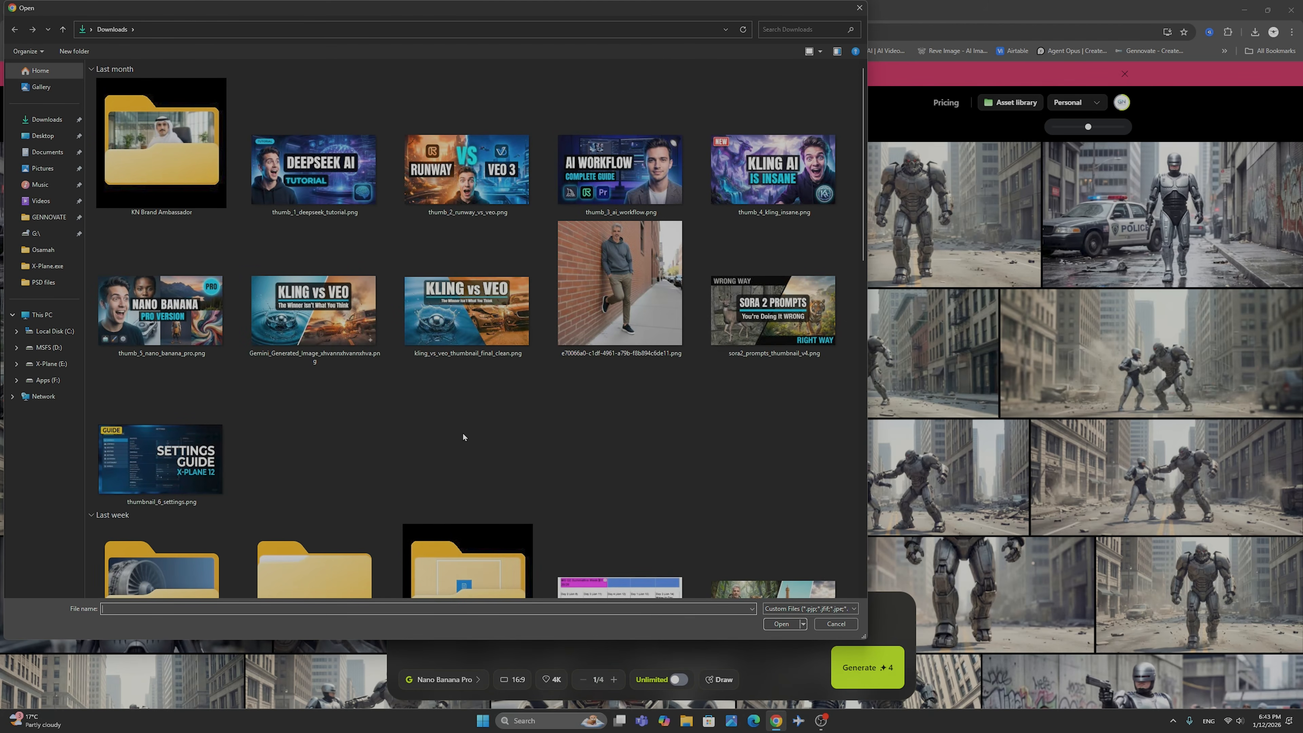
{"action": "scroll", "coordinate": [462, 432], "scroll_direction": "down", "scroll_amount": 10}
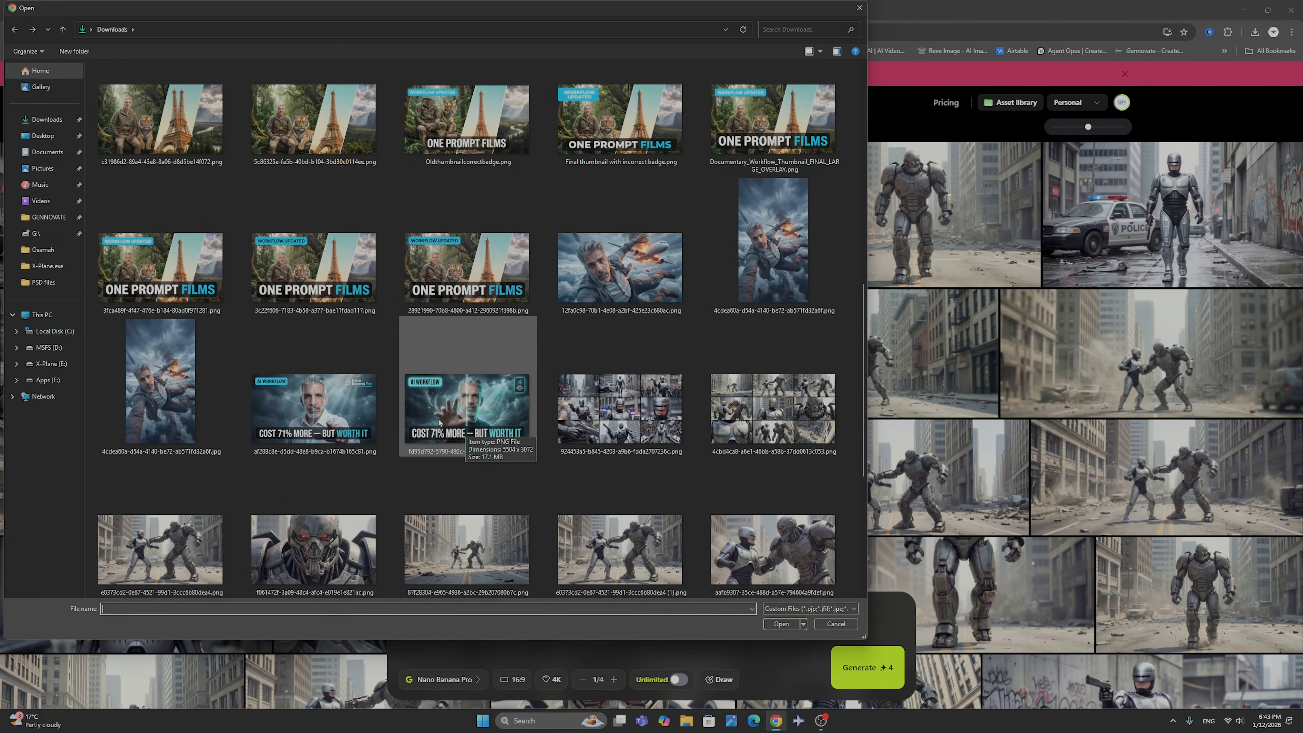
{"action": "double_click", "coordinate": [302, 564]}
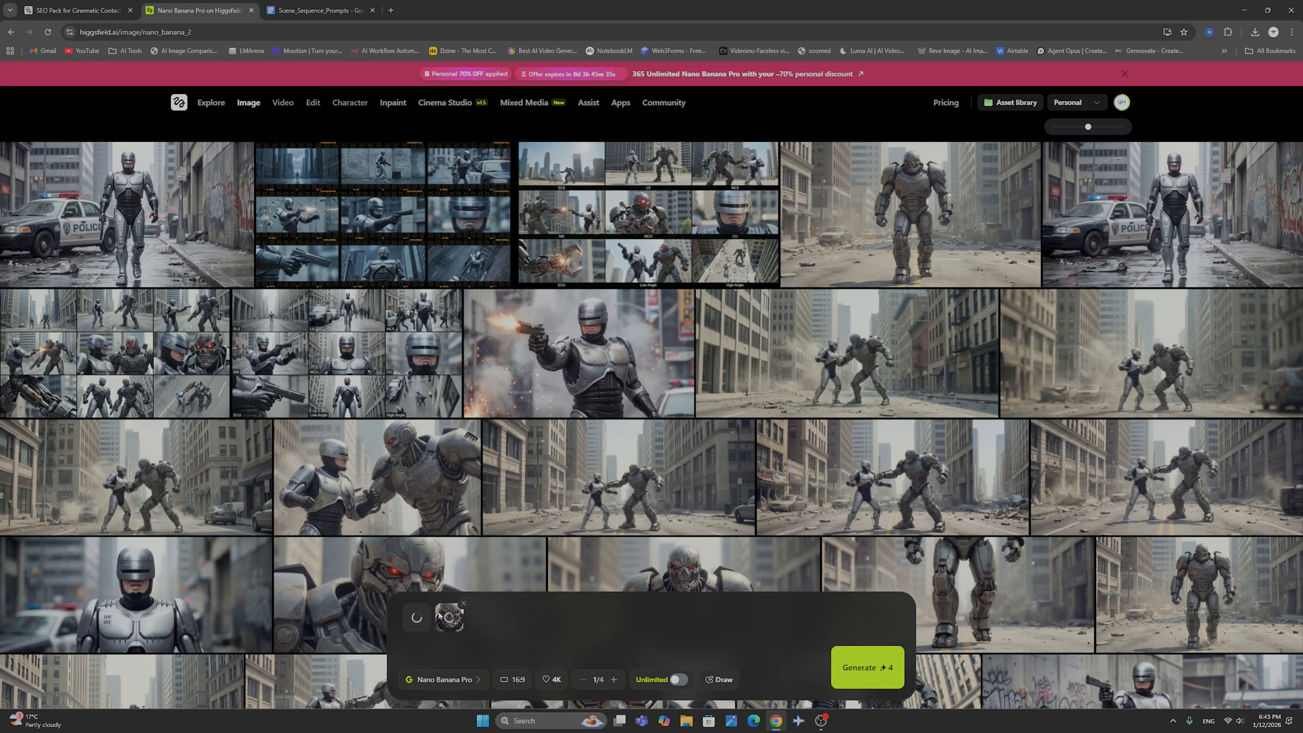
Generate an image with the prompt "Full eye level shot of the Evil robot walking looking straight at the camera. Remove Robocop. Photorealistic cinematic realism."
{"action": "right_click", "coordinate": [433, 646]}
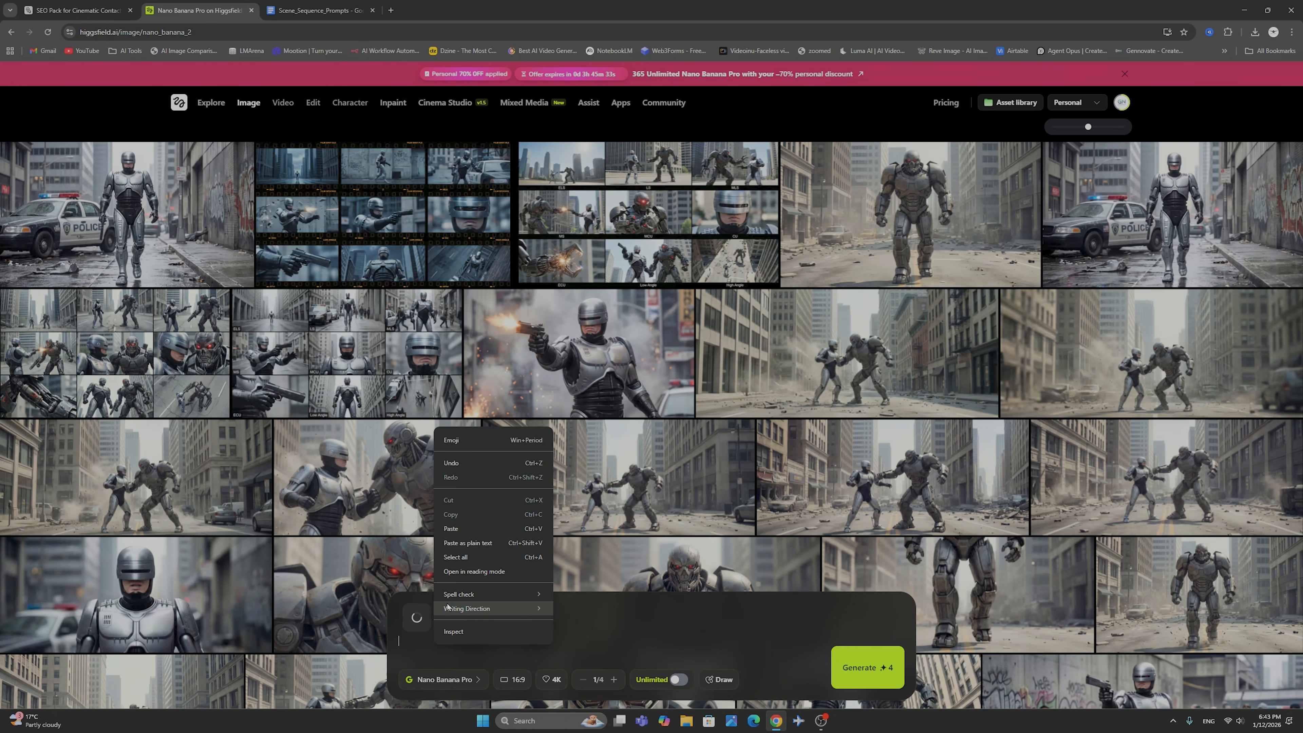
{"action": "left_click", "coordinate": [461, 529]}
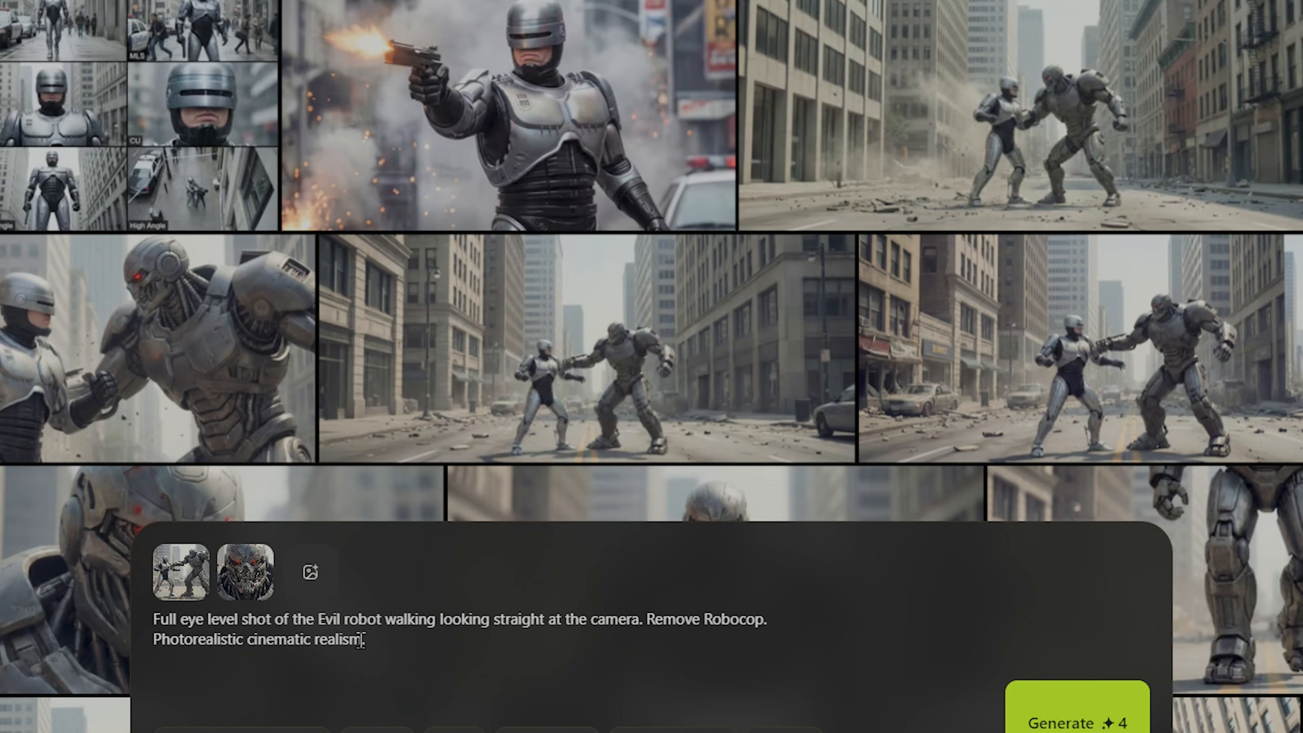
{"action": "left_click", "coordinate": [1007, 726]}
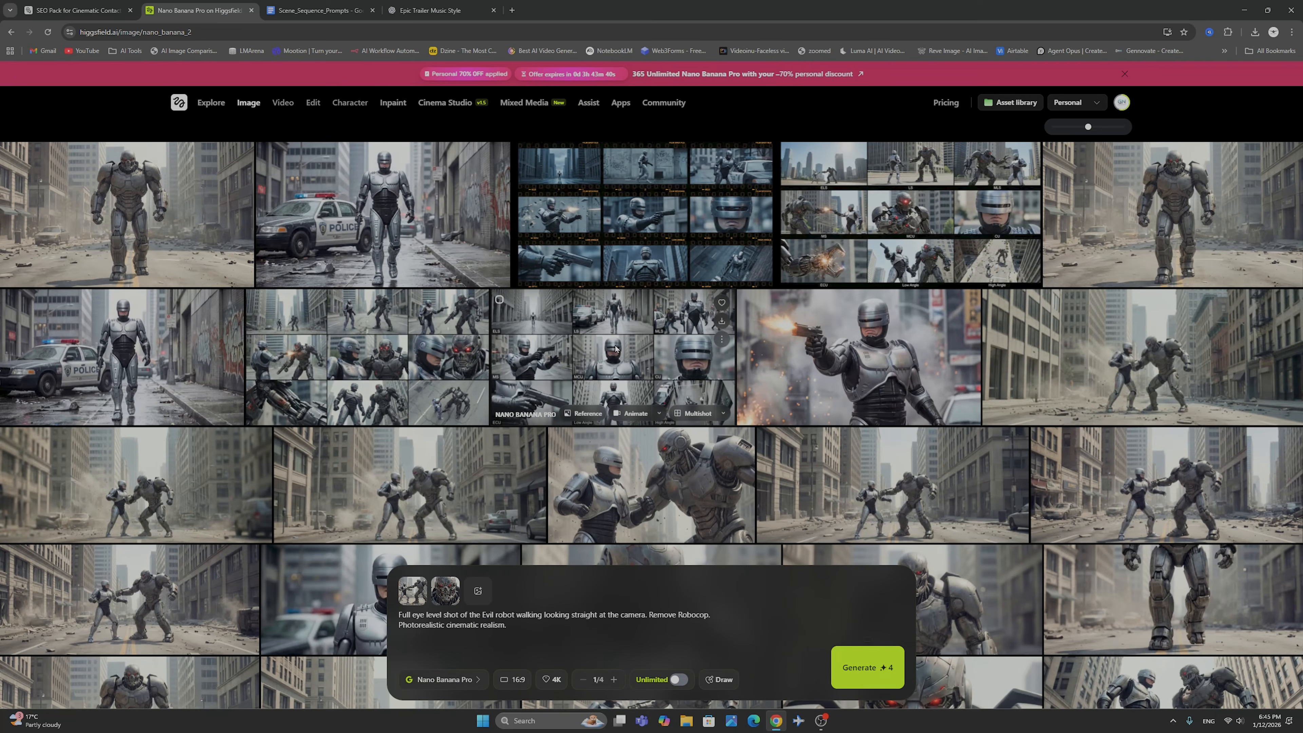
Enlarge the newly generated full-length image of the evil robot, examine it with its prompt, and close it
{"action": "left_click", "coordinate": [164, 190]}
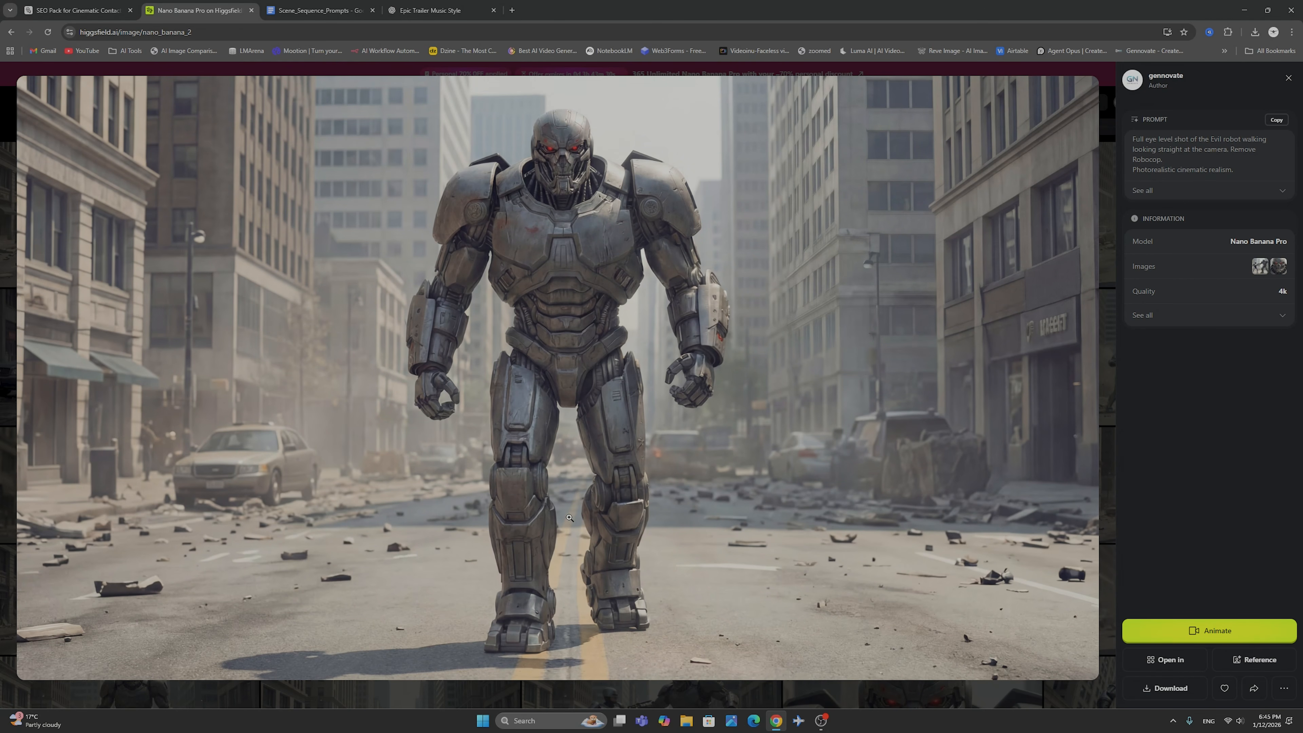
{"action": "left_click", "coordinate": [1, 276]}
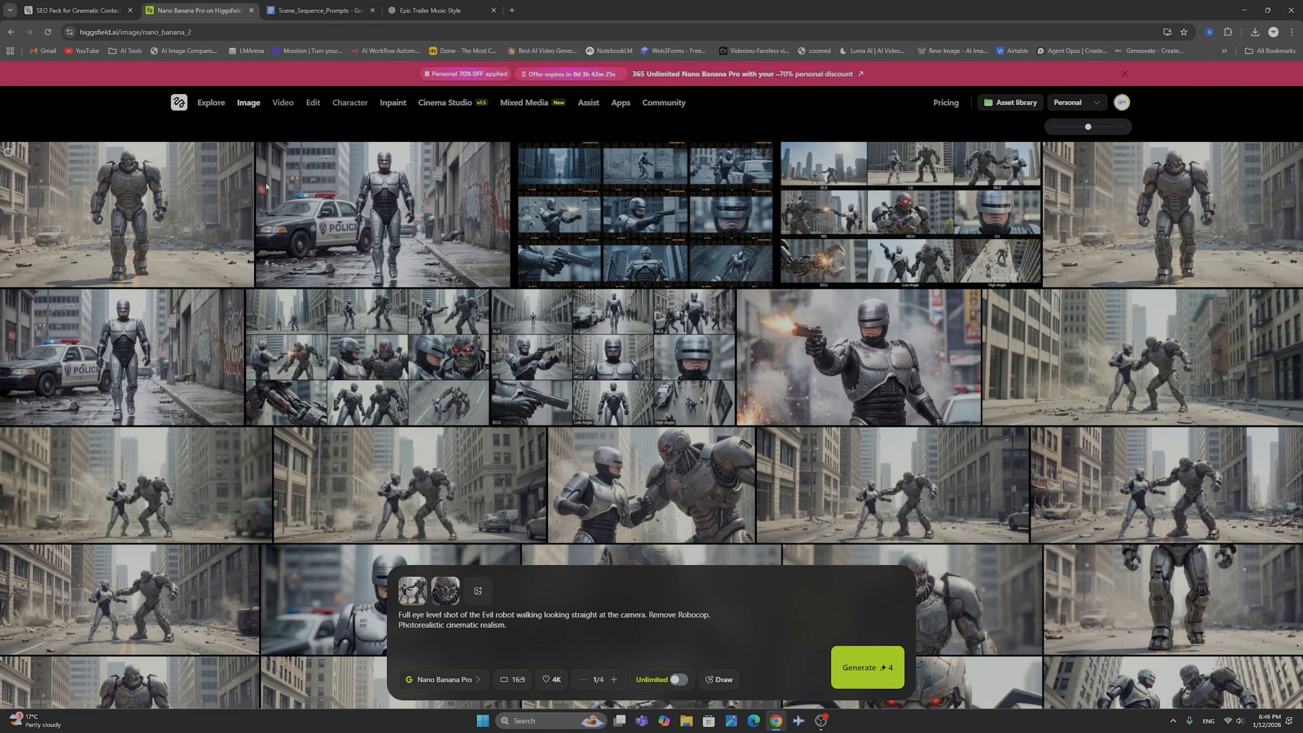
Open Cinema Studio and review its camera, lens, focal length and aperture setup
{"action": "left_click", "coordinate": [431, 104]}
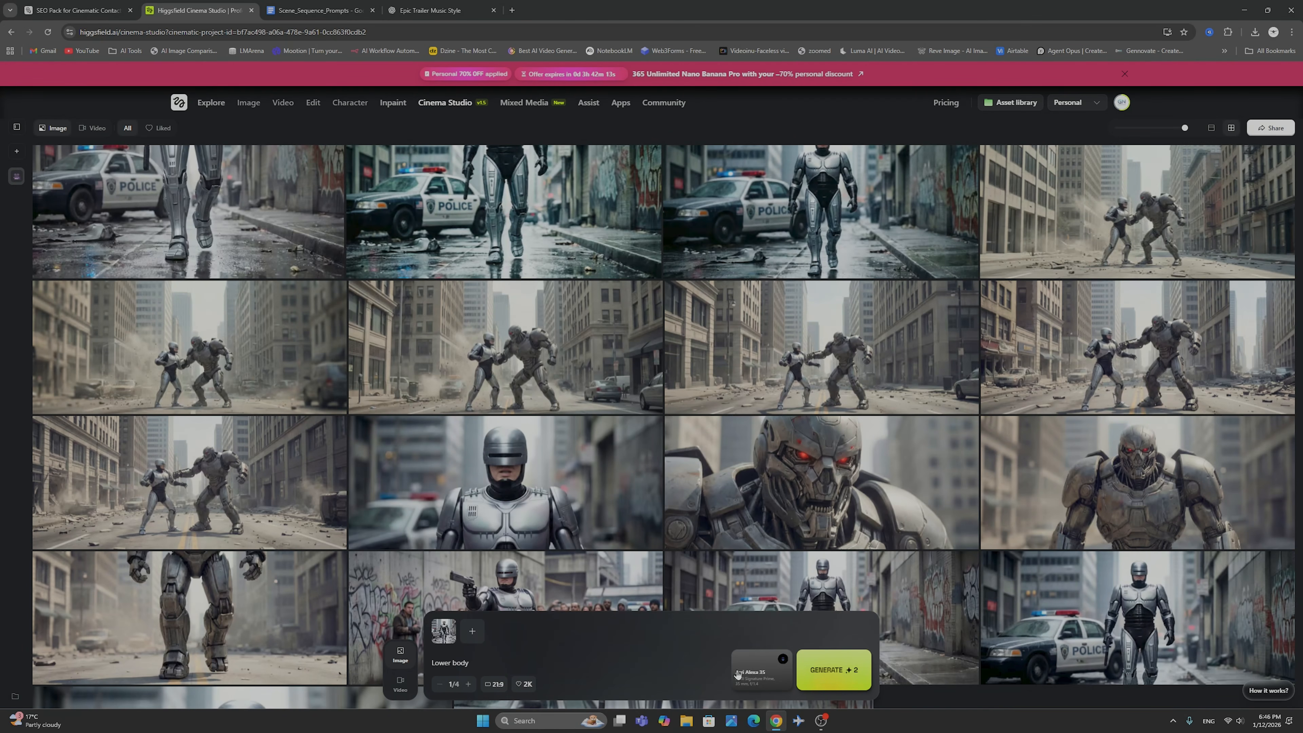
{"action": "left_click", "coordinate": [749, 676]}
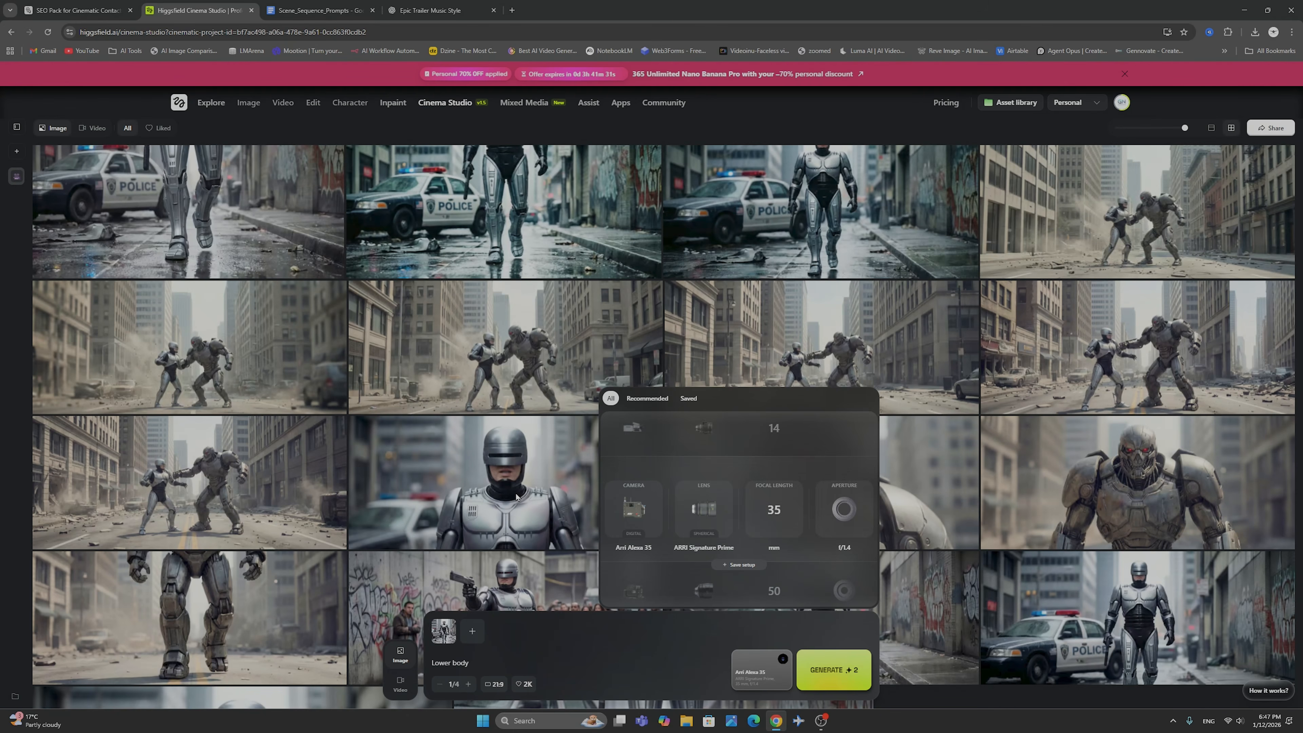
{"action": "left_click", "coordinate": [524, 638]}
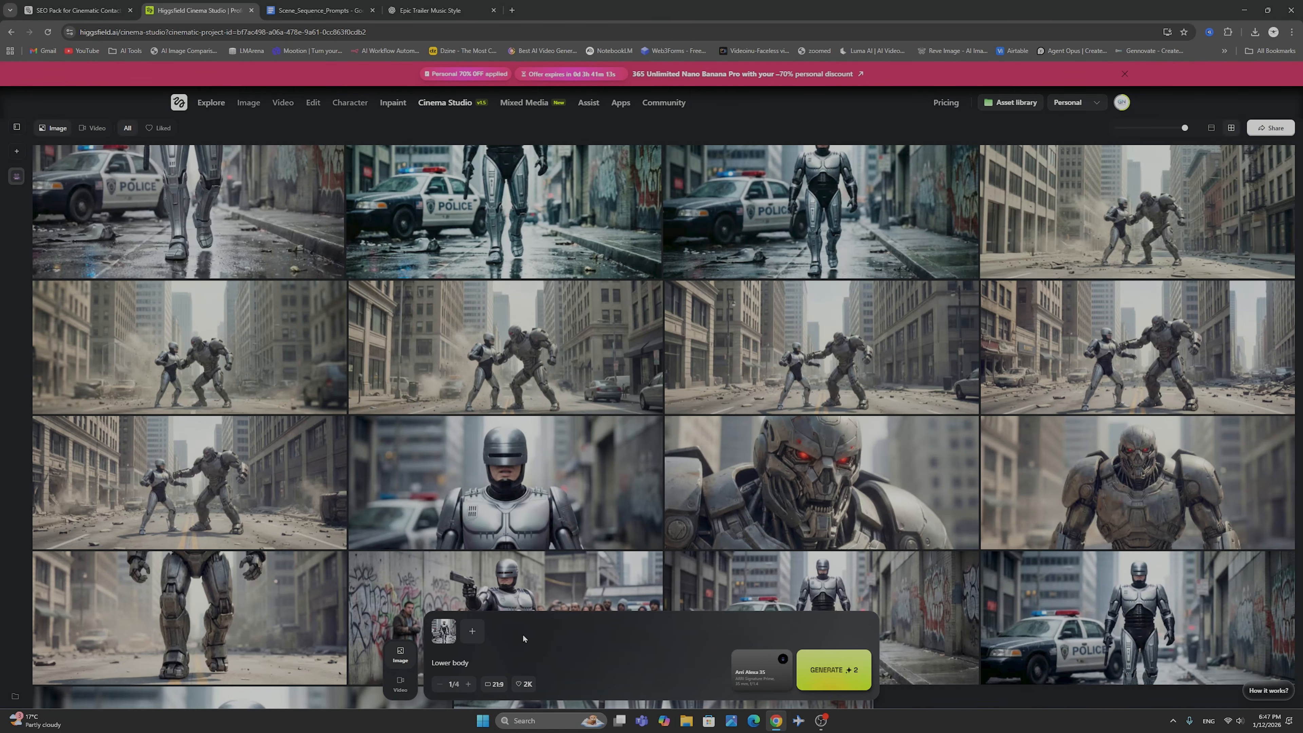
Examine the existing lower-body and upper-body Robocop shots and their prompts, closing each one
{"action": "scroll", "coordinate": [566, 476], "scroll_direction": "down", "scroll_amount": 5}
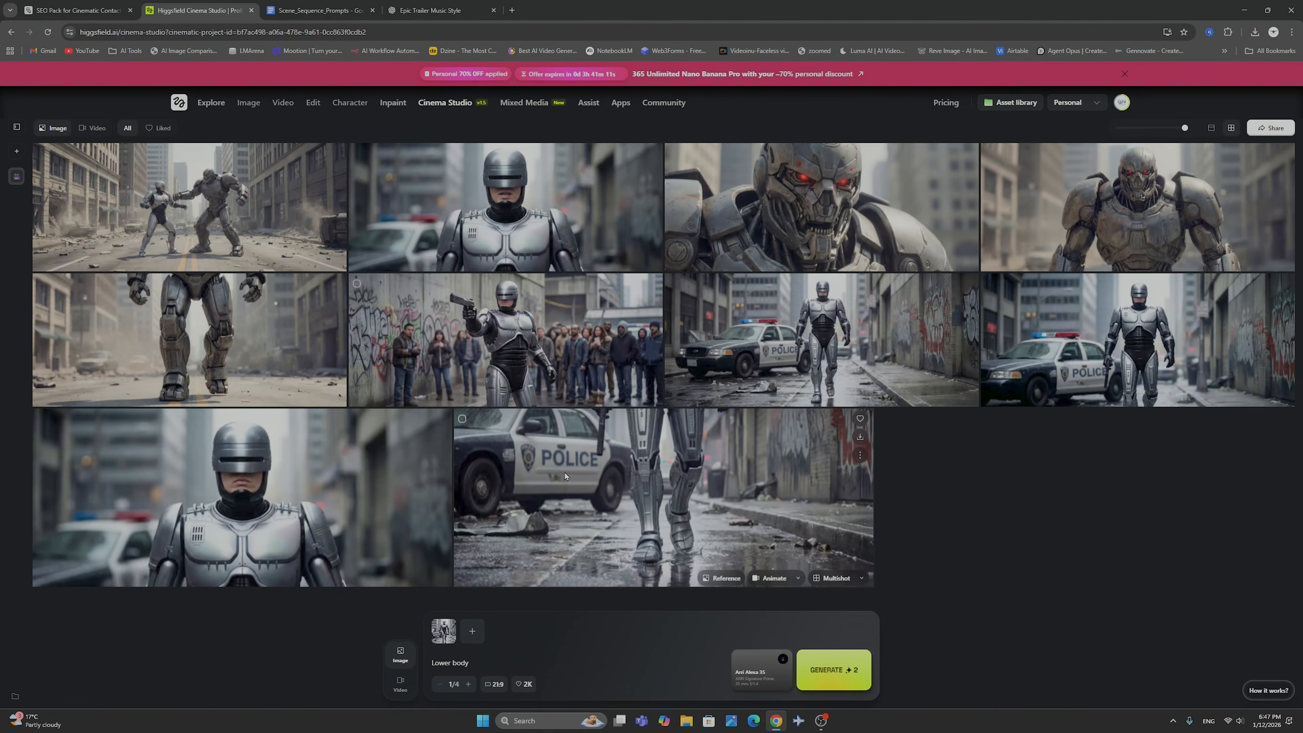
{"action": "left_click", "coordinate": [668, 478]}
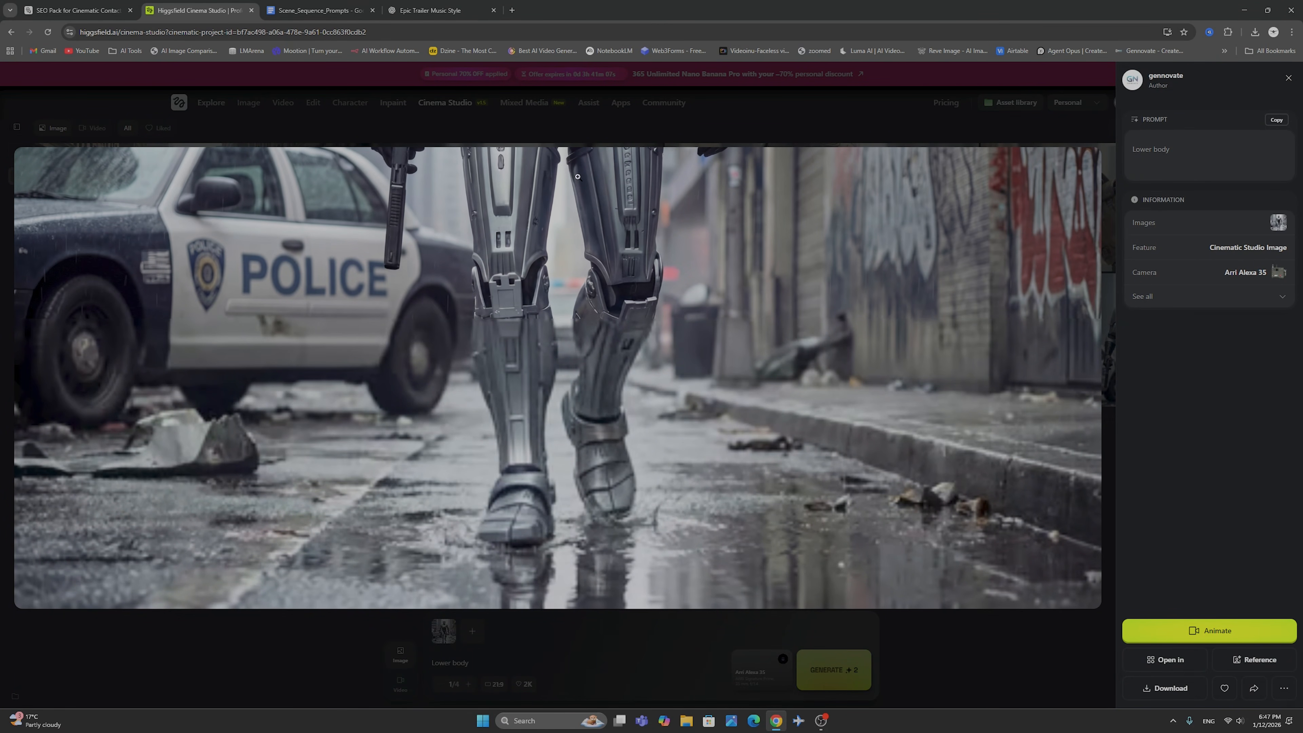
{"action": "left_click", "coordinate": [790, 120]}
{"action": "left_click", "coordinate": [220, 474]}
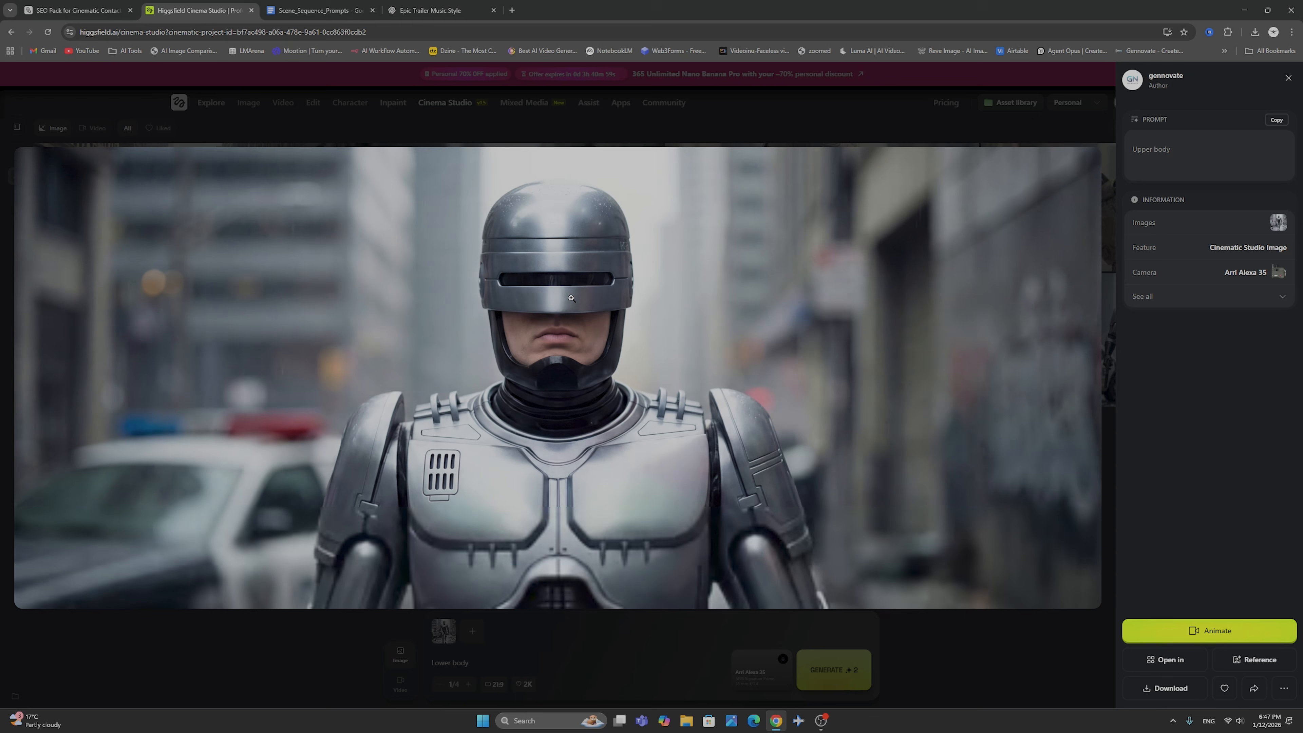
{"action": "left_click", "coordinate": [767, 119]}
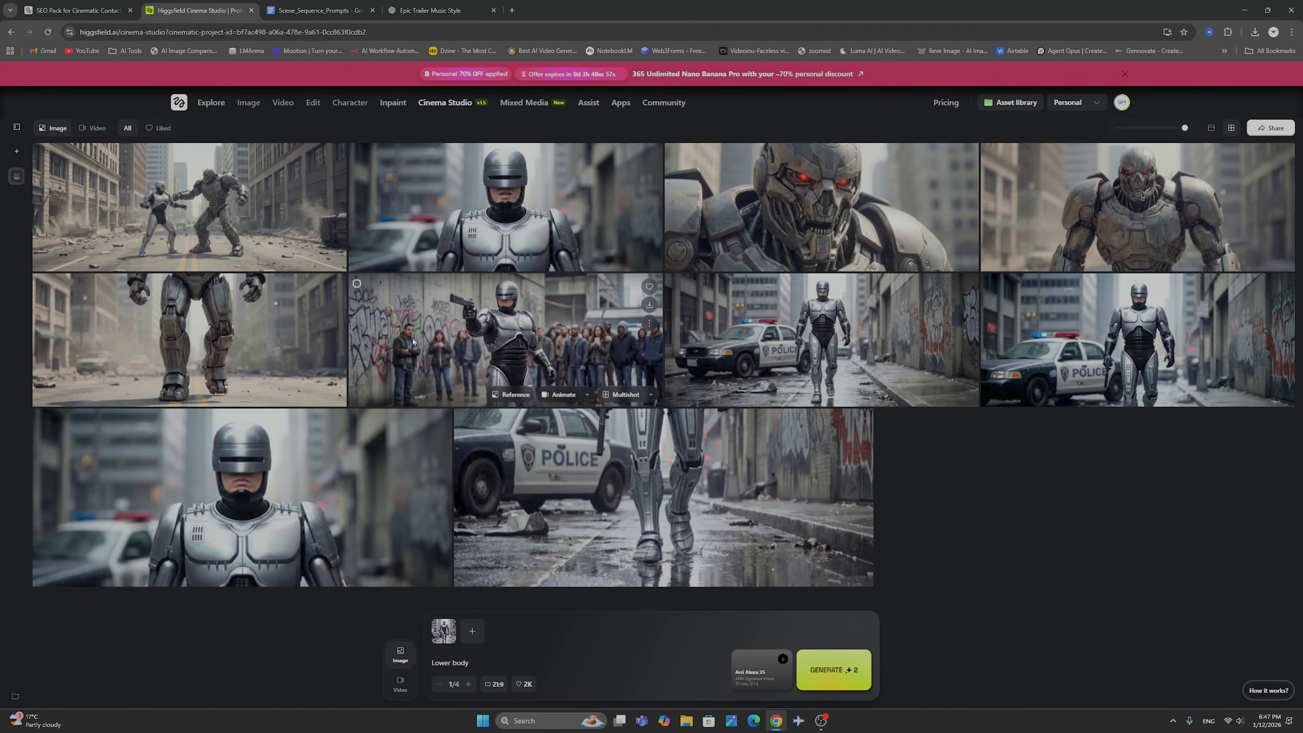
Enlarge the attached reference image of Robocop walking beside the police car, then close the preview
{"action": "mouse_move", "coordinate": [442, 638]}
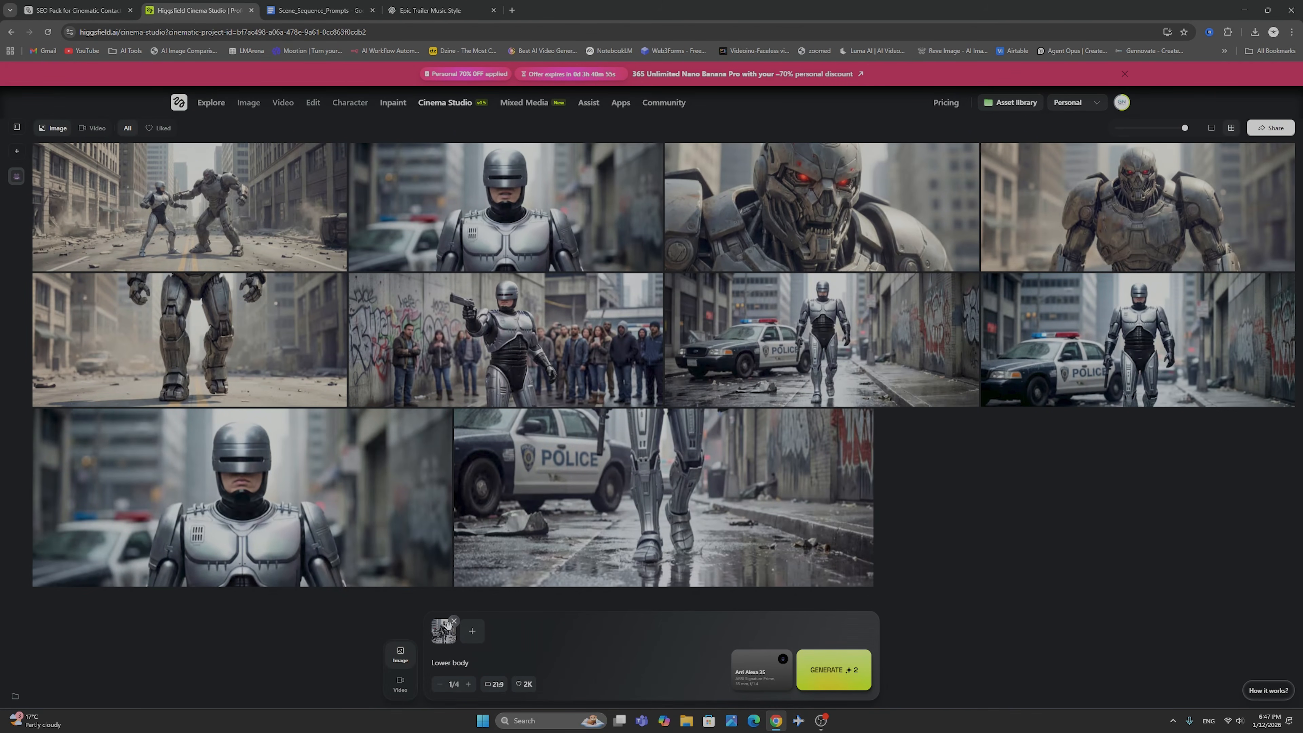
{"action": "left_click", "coordinate": [443, 634]}
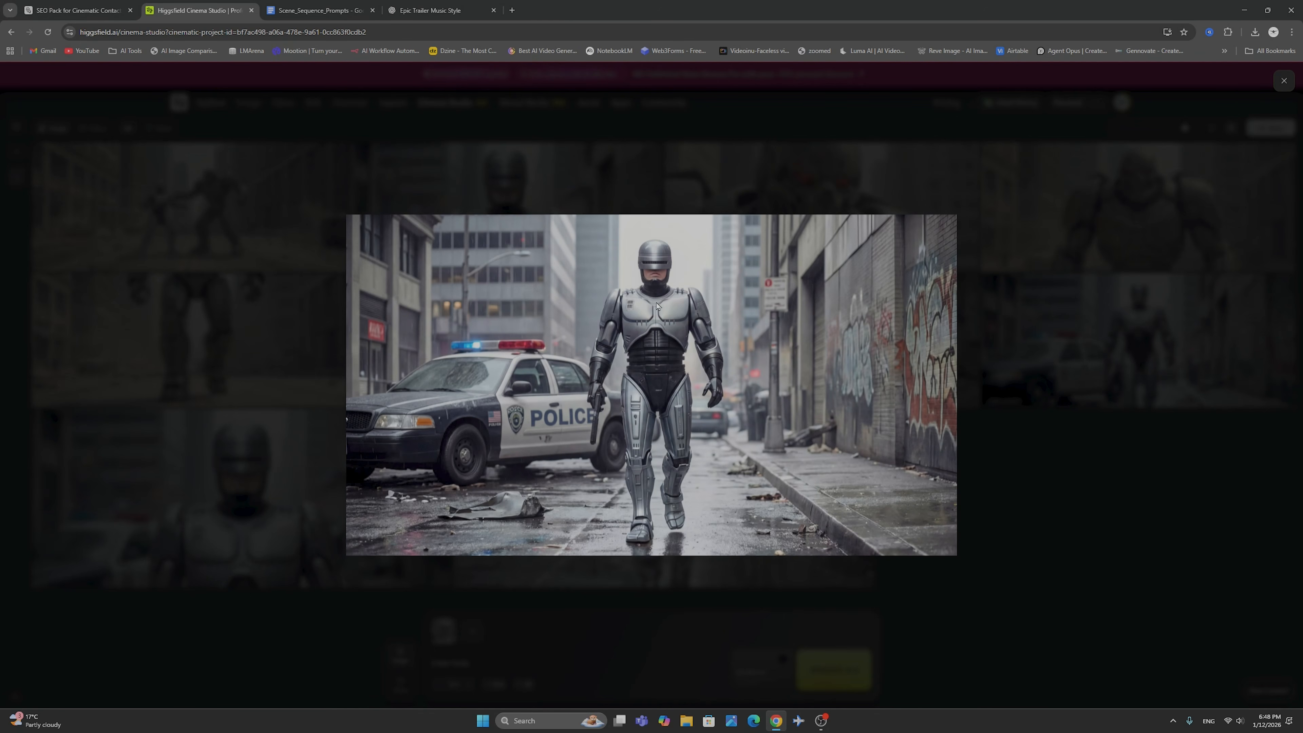
{"action": "left_click", "coordinate": [607, 638]}
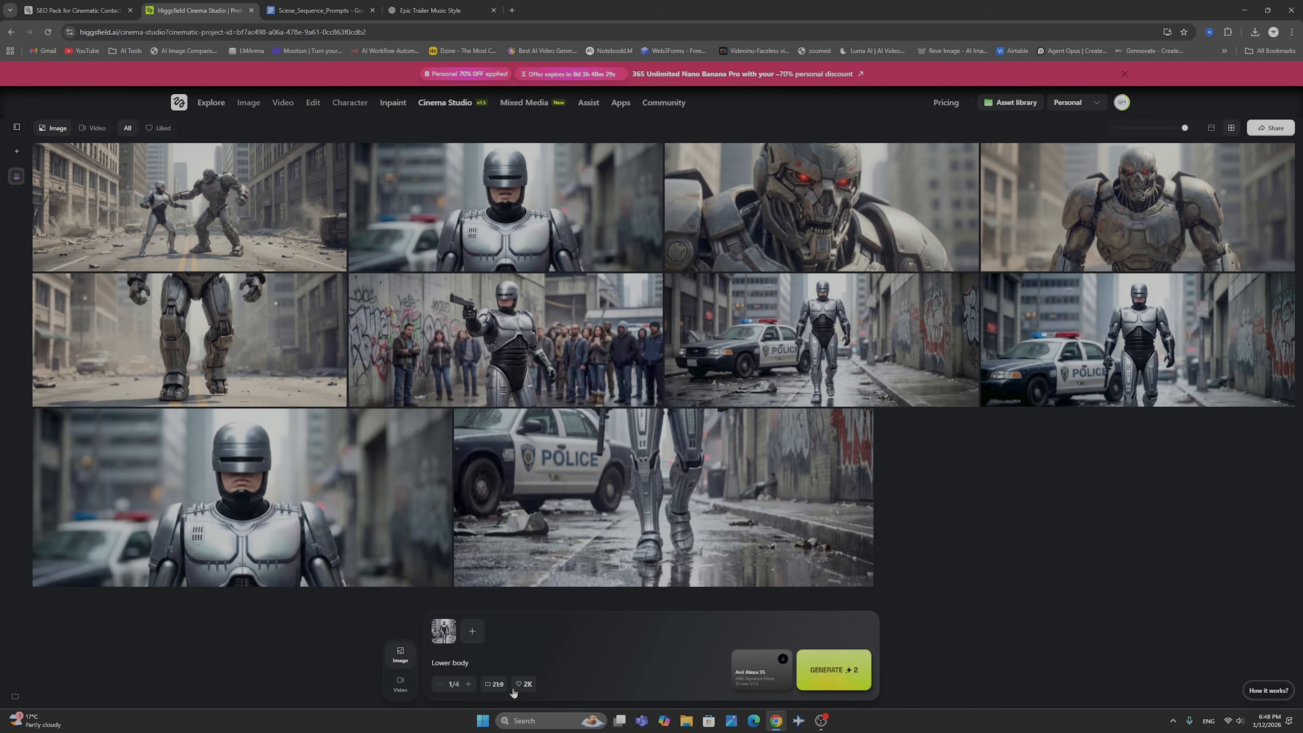
Keep the resolution at 2K and generate the "Lower body" shot from the Robocop reference
{"action": "left_click", "coordinate": [524, 688]}
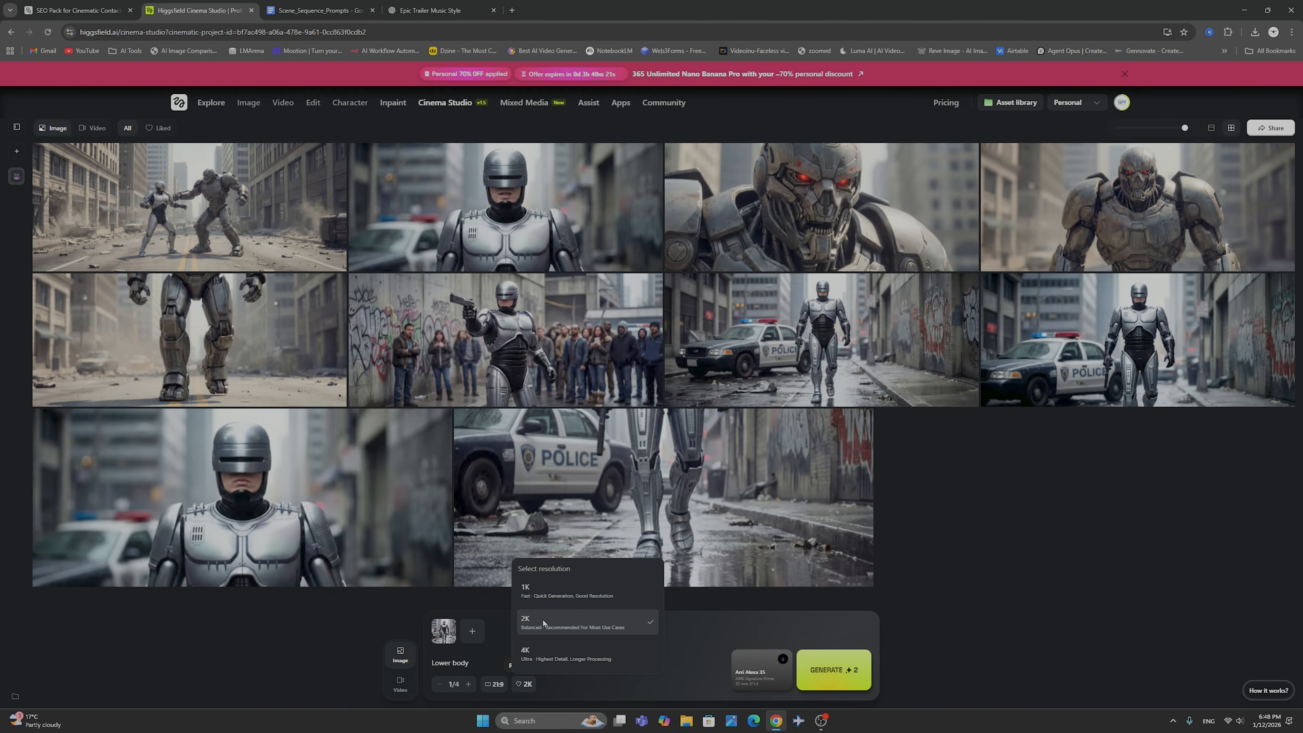
{"action": "left_click", "coordinate": [655, 688]}
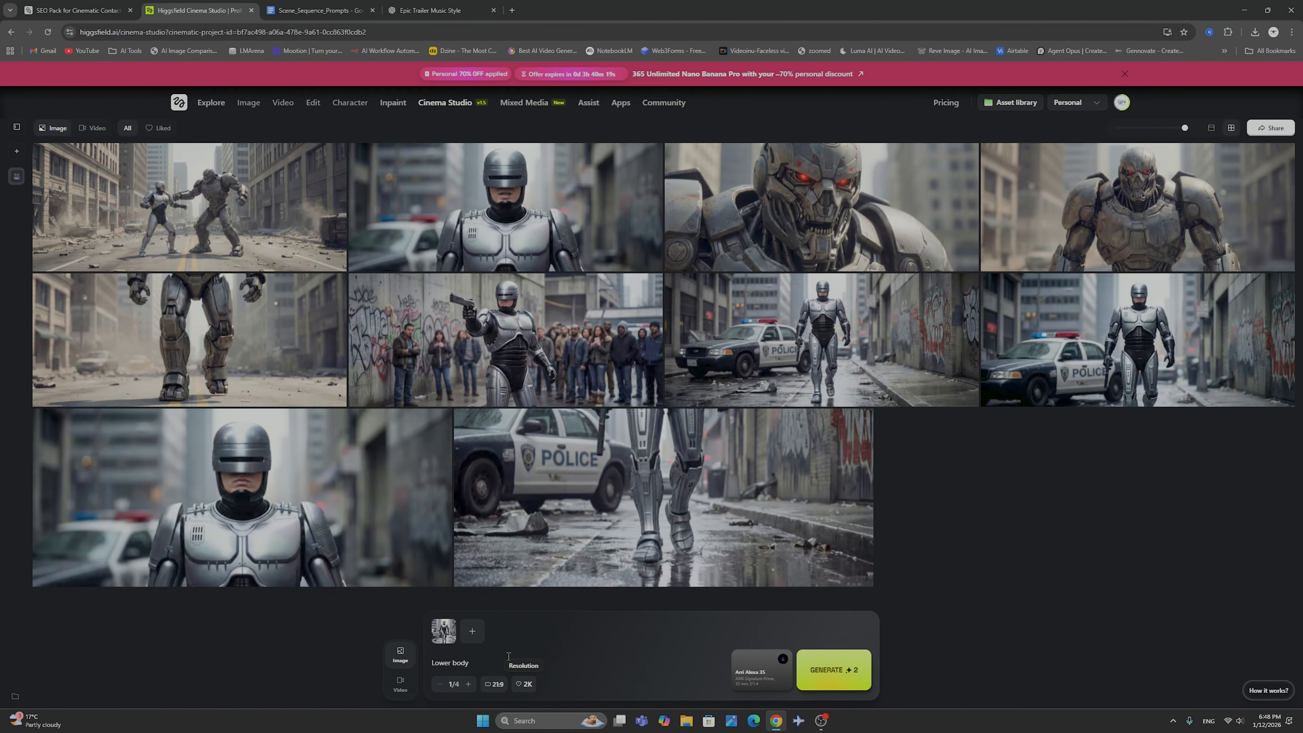
{"action": "left_click", "coordinate": [832, 671]}
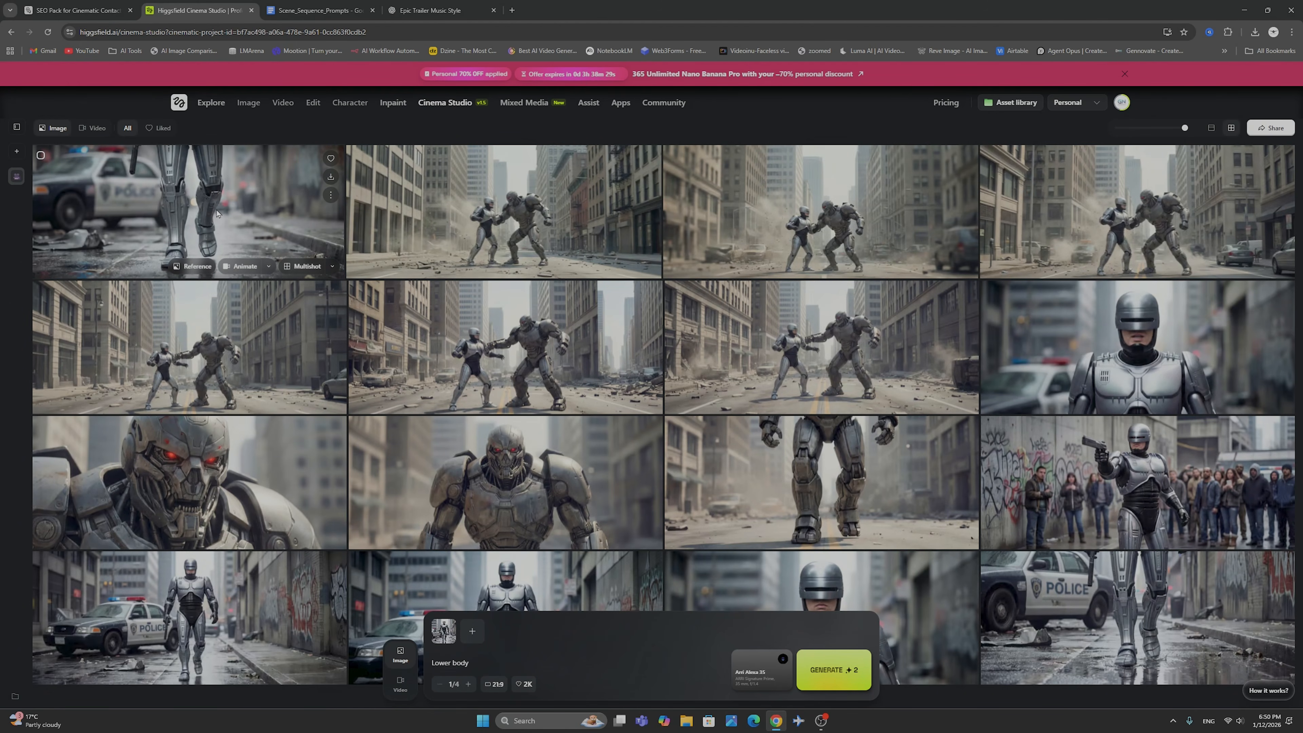
Examine the new lower-body Robocop shot and the upper-body shot with their prompts, closing each one
{"action": "left_click", "coordinate": [217, 214]}
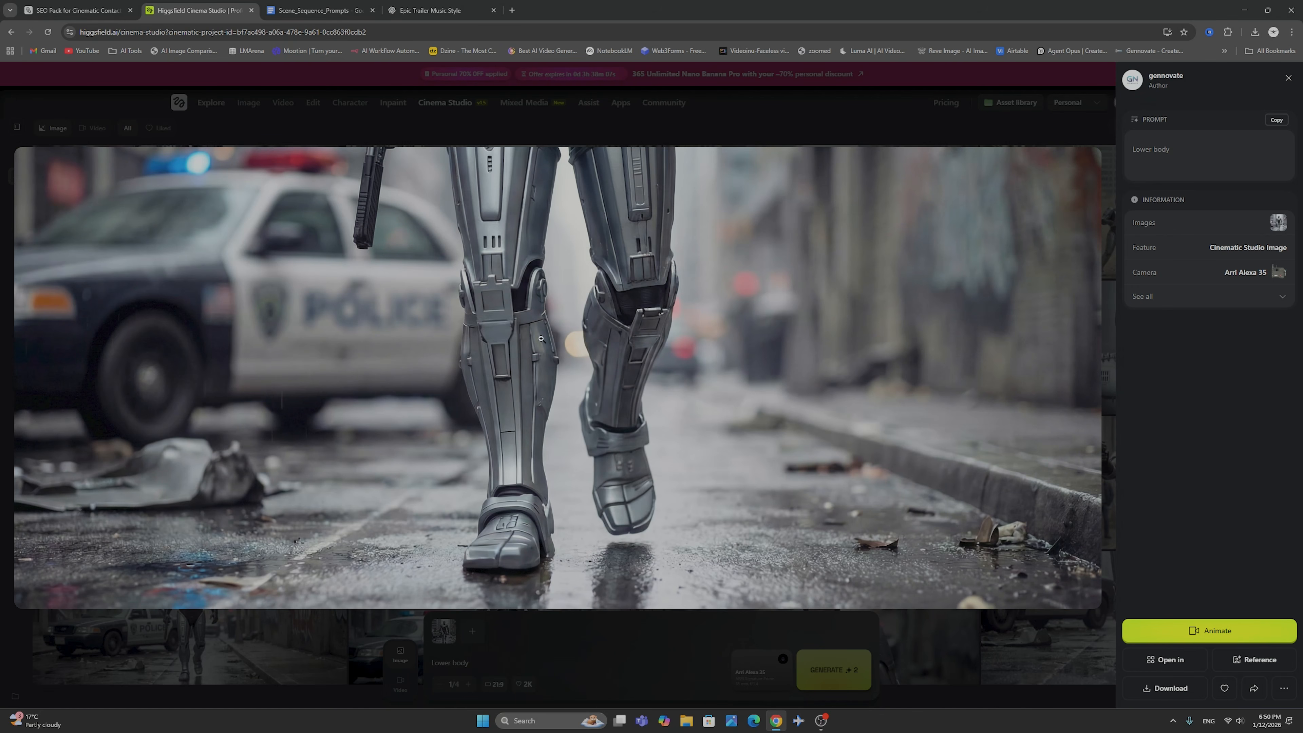
{"action": "left_click", "coordinate": [581, 641]}
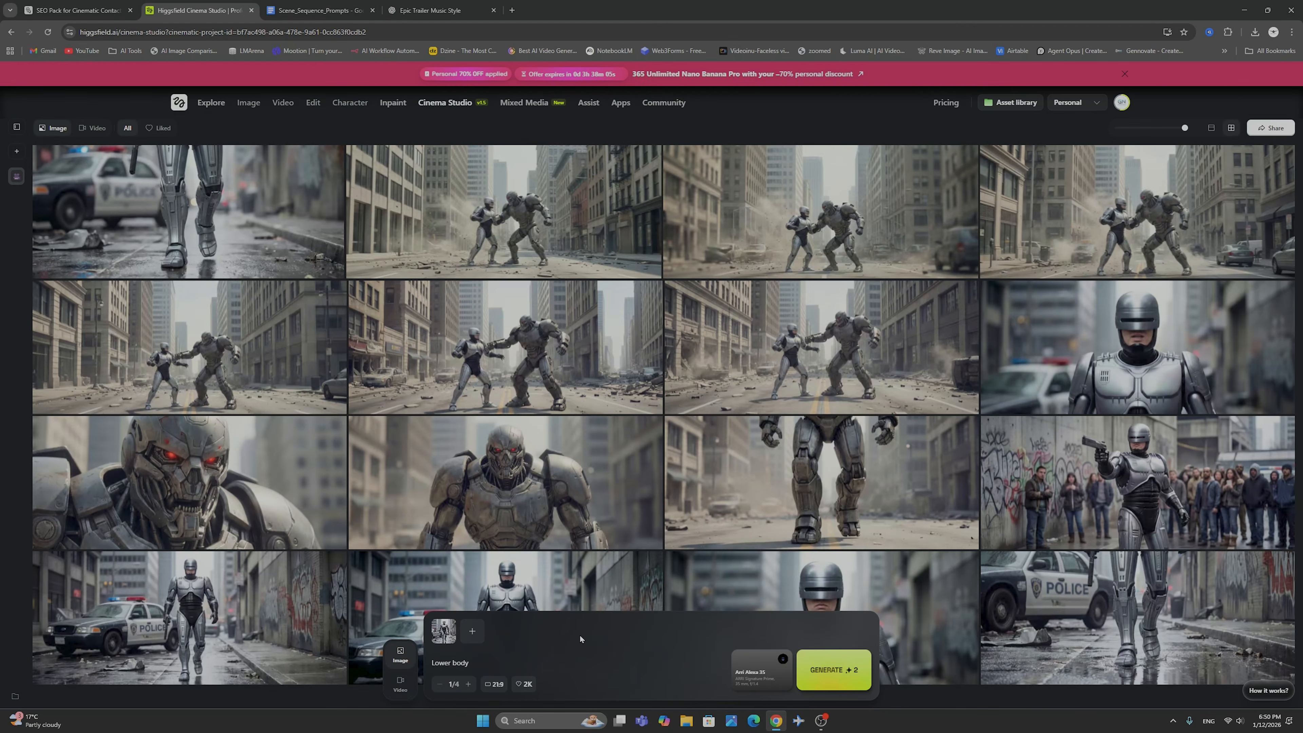
{"action": "scroll", "coordinate": [222, 363], "scroll_direction": "down", "scroll_amount": 2}
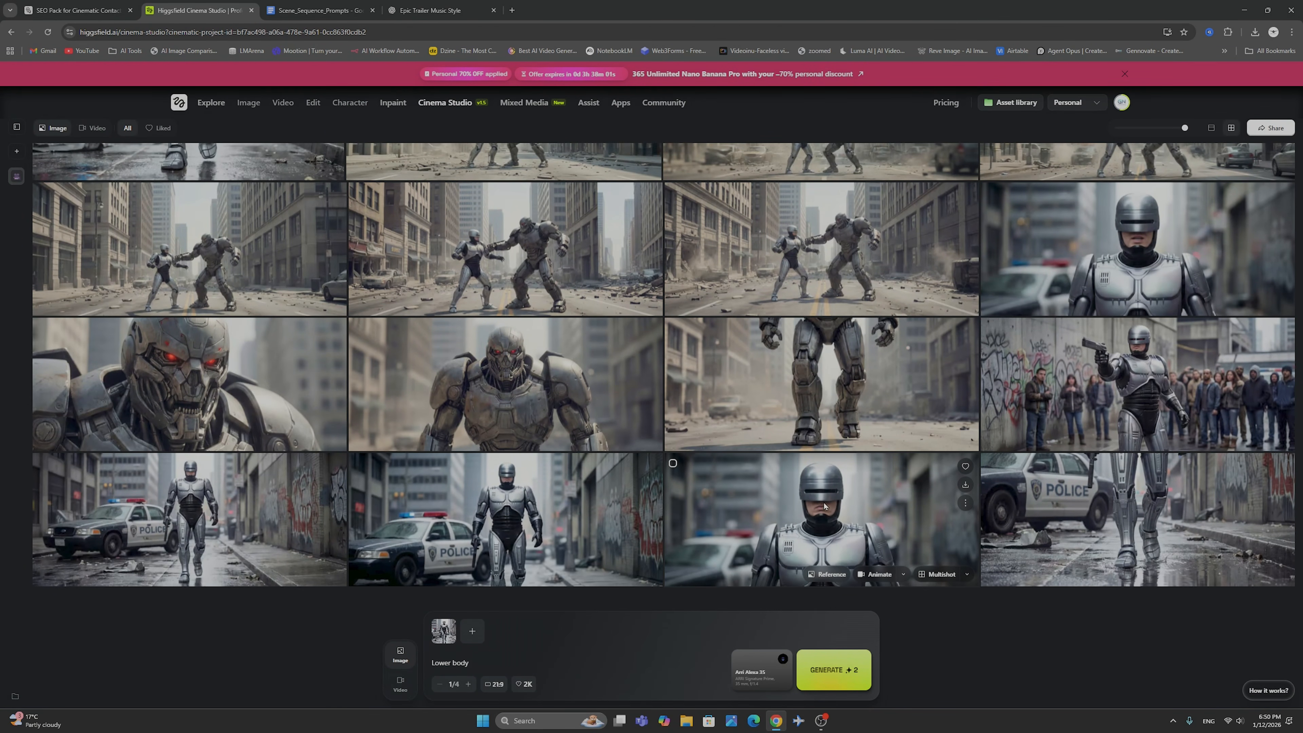
{"action": "left_click", "coordinate": [812, 501]}
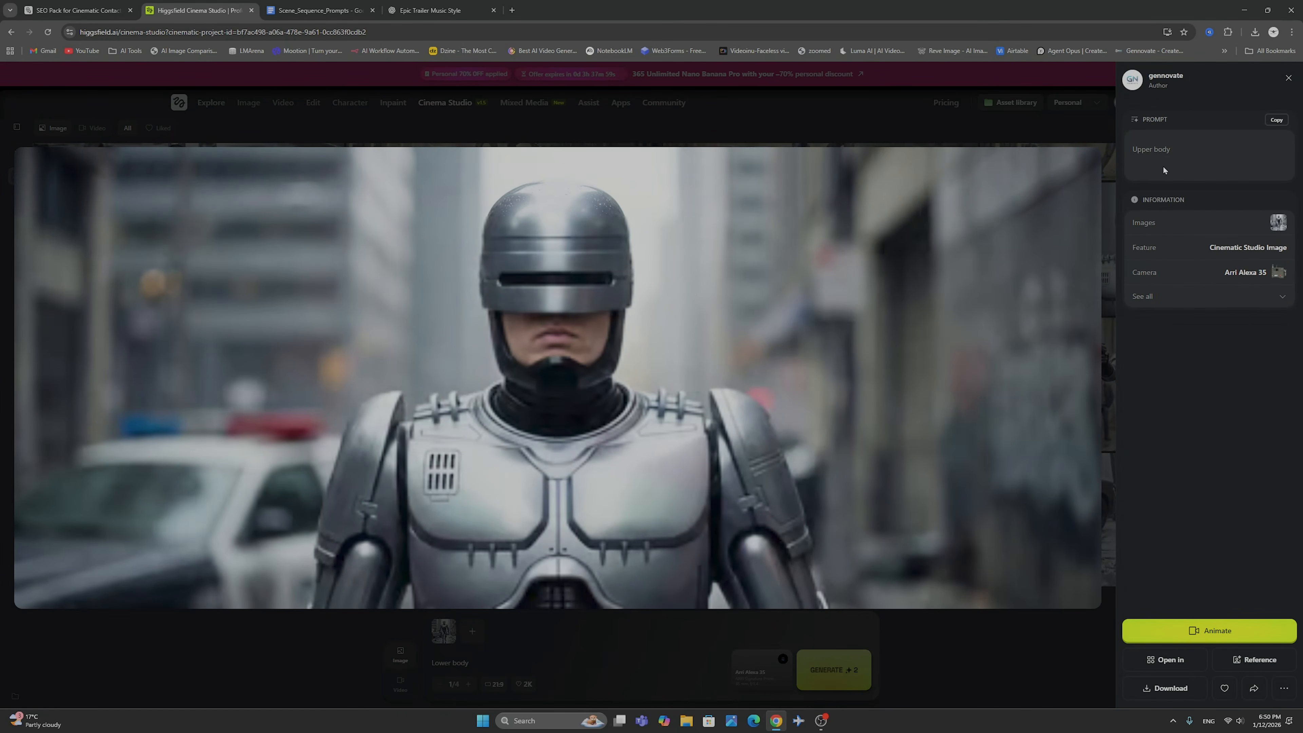
{"action": "left_click", "coordinate": [757, 143]}
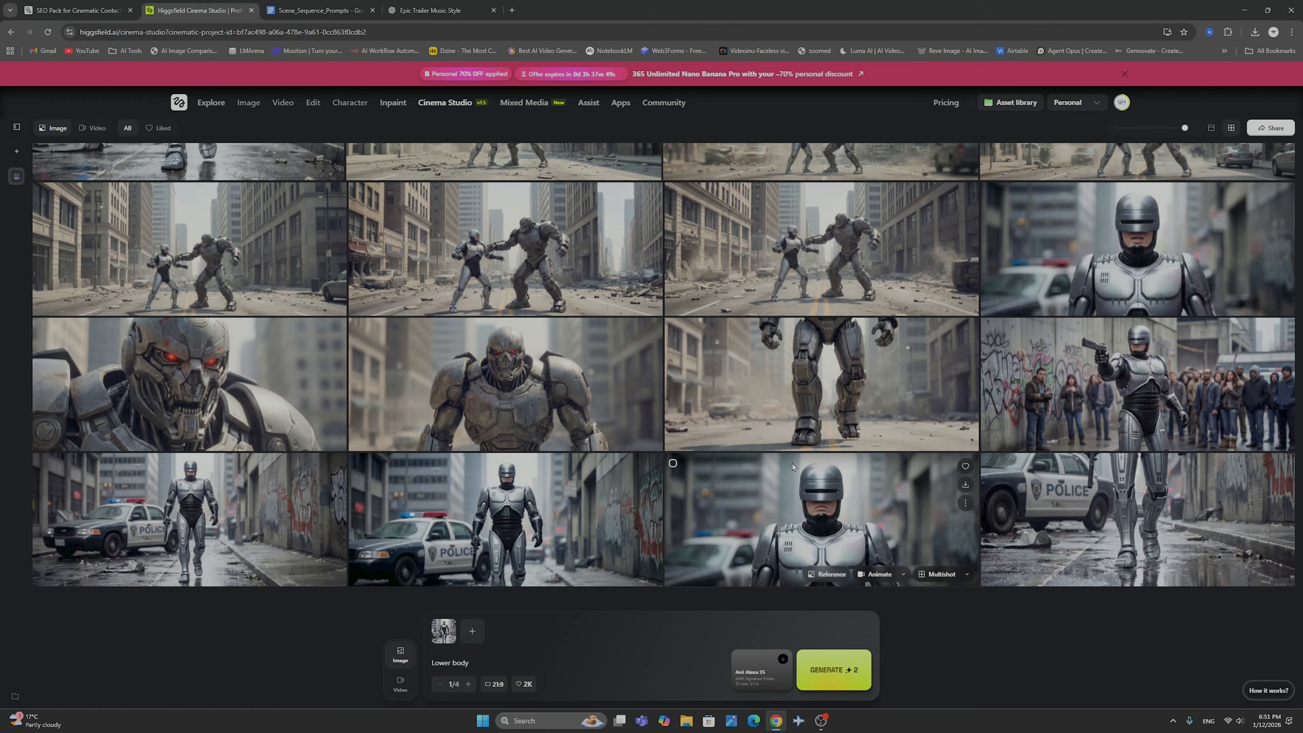
Replace the Robocop reference with the full-length evil robot image from the earlier image generations
{"action": "left_click", "coordinate": [453, 621]}
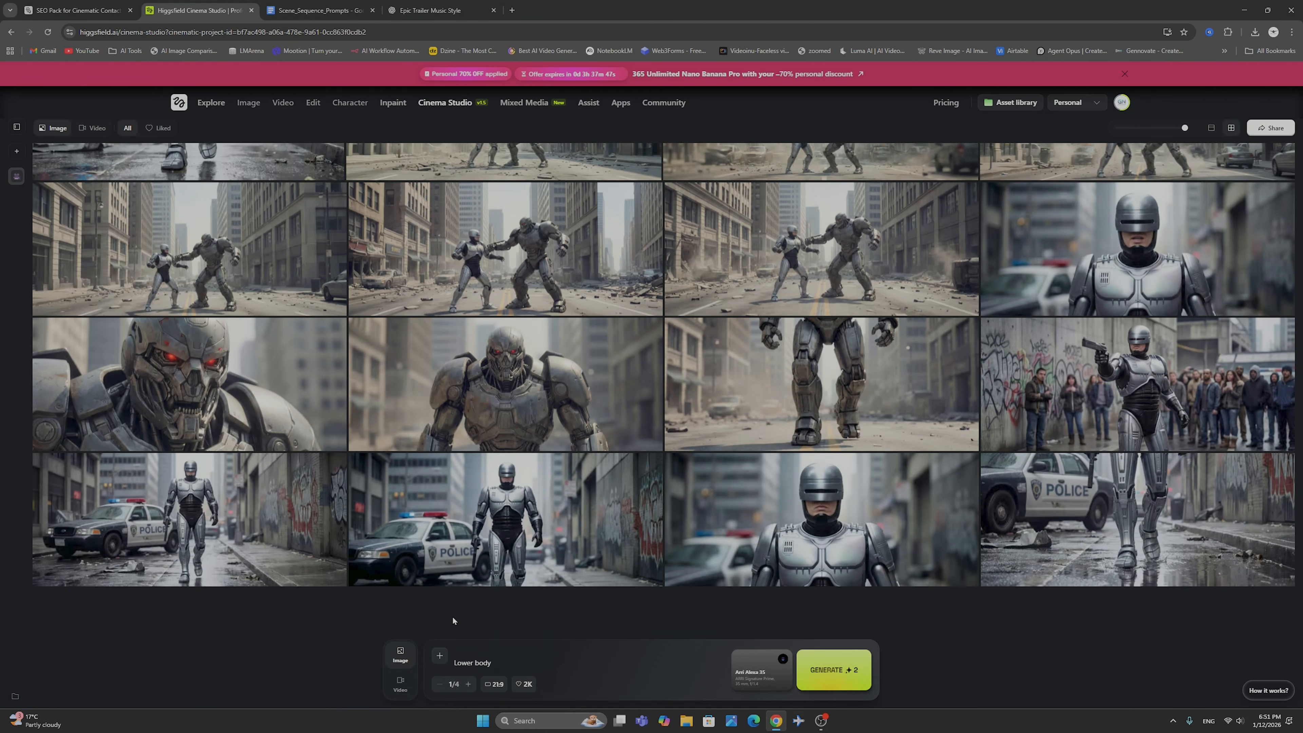
{"action": "left_click", "coordinate": [440, 655]}
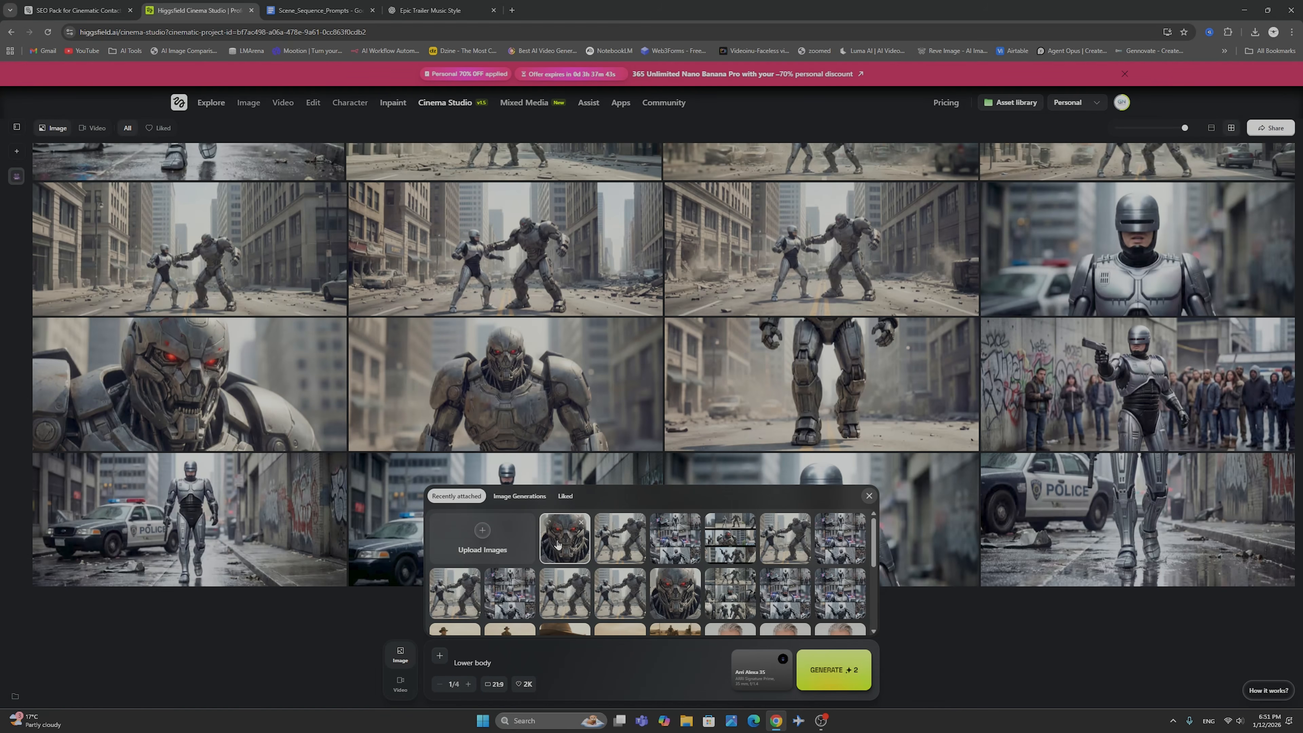
{"action": "left_click", "coordinate": [518, 497]}
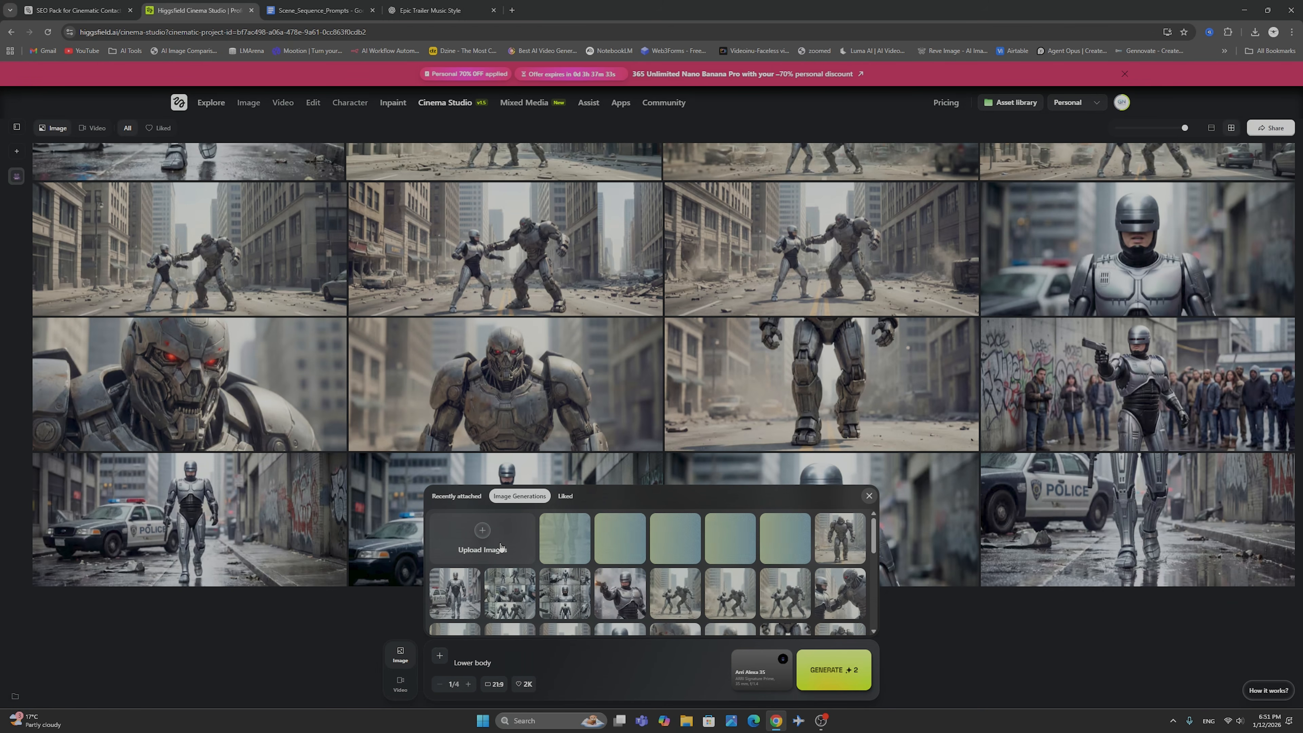
{"action": "left_click", "coordinate": [621, 539]}
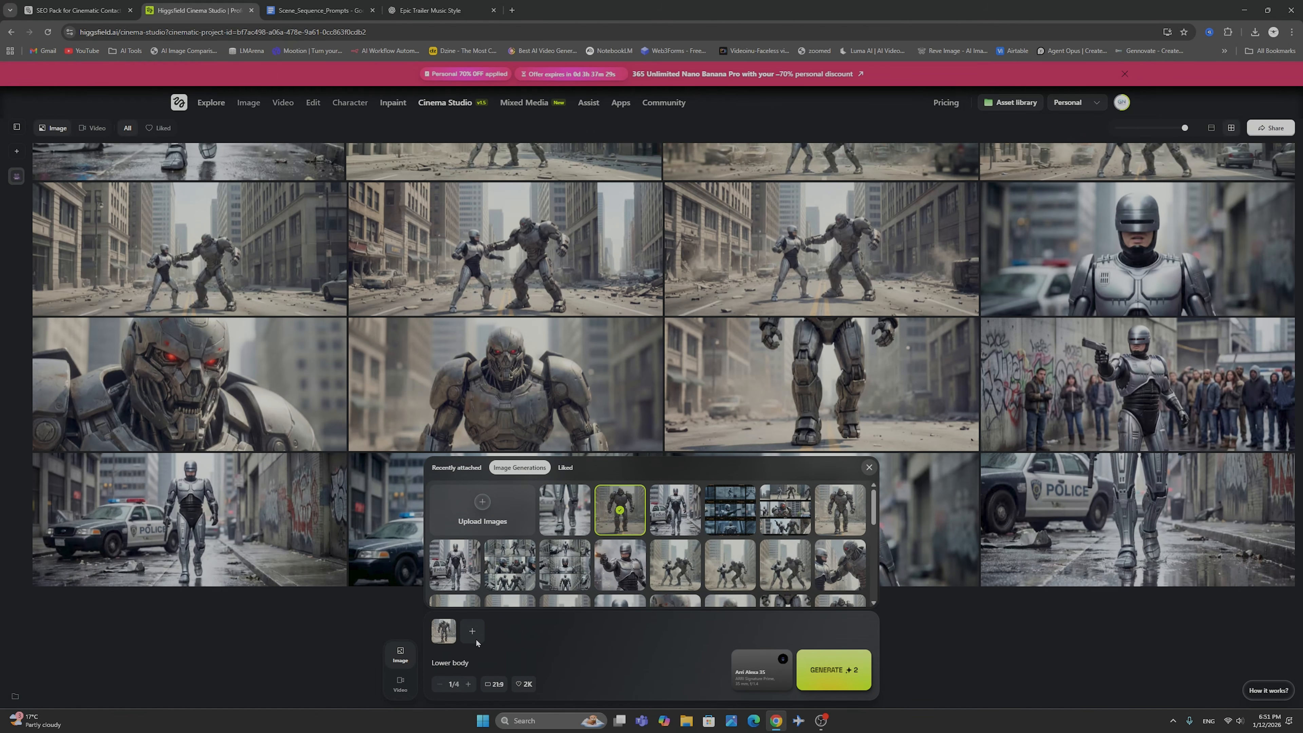
{"action": "left_click", "coordinate": [475, 661]}
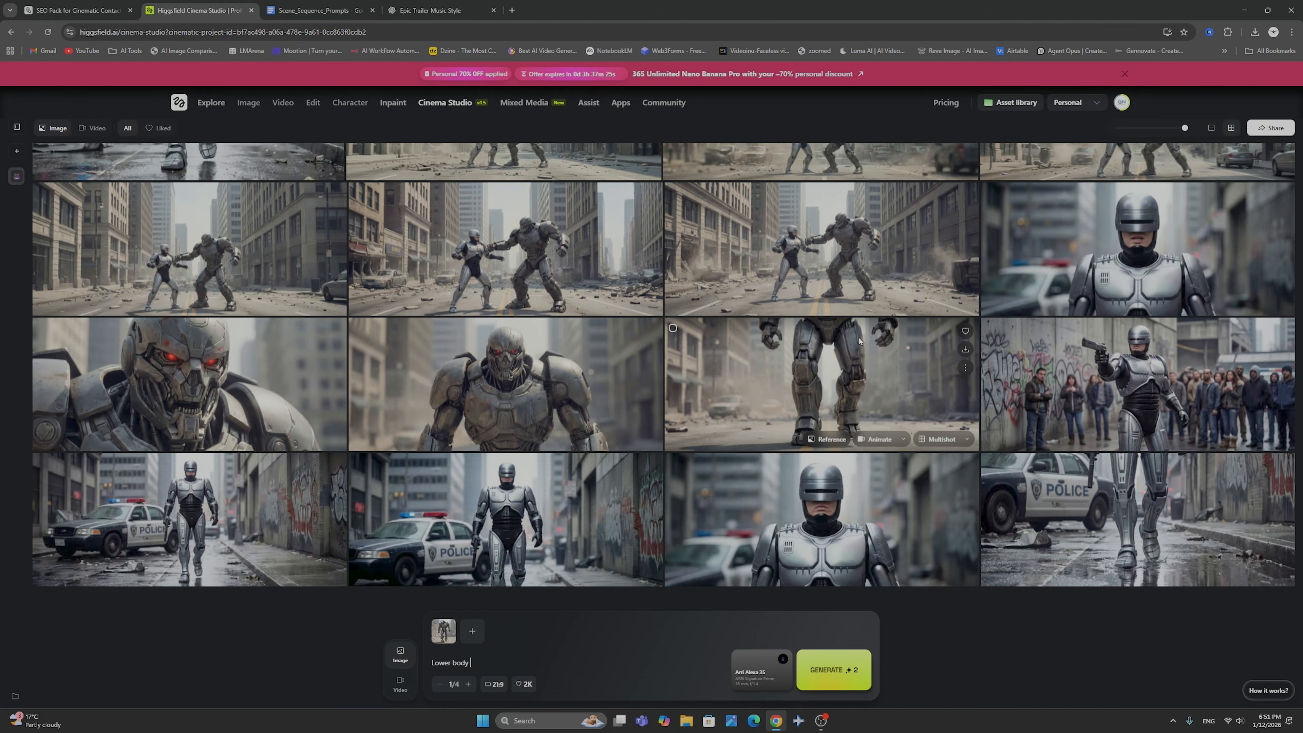
Enlarge the evil robot's upper-body shot, examine its prompt and camera details, and close it
{"action": "left_click", "coordinate": [511, 361]}
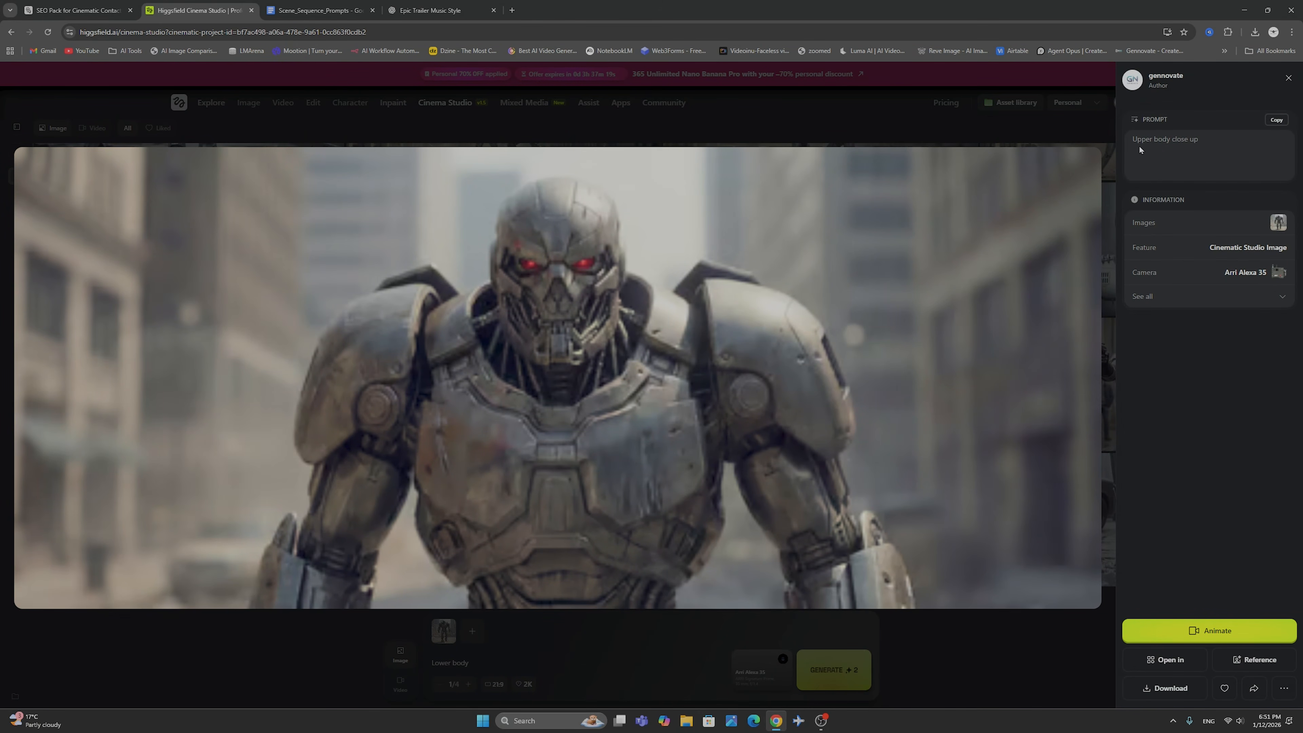
{"action": "left_click", "coordinate": [722, 131]}
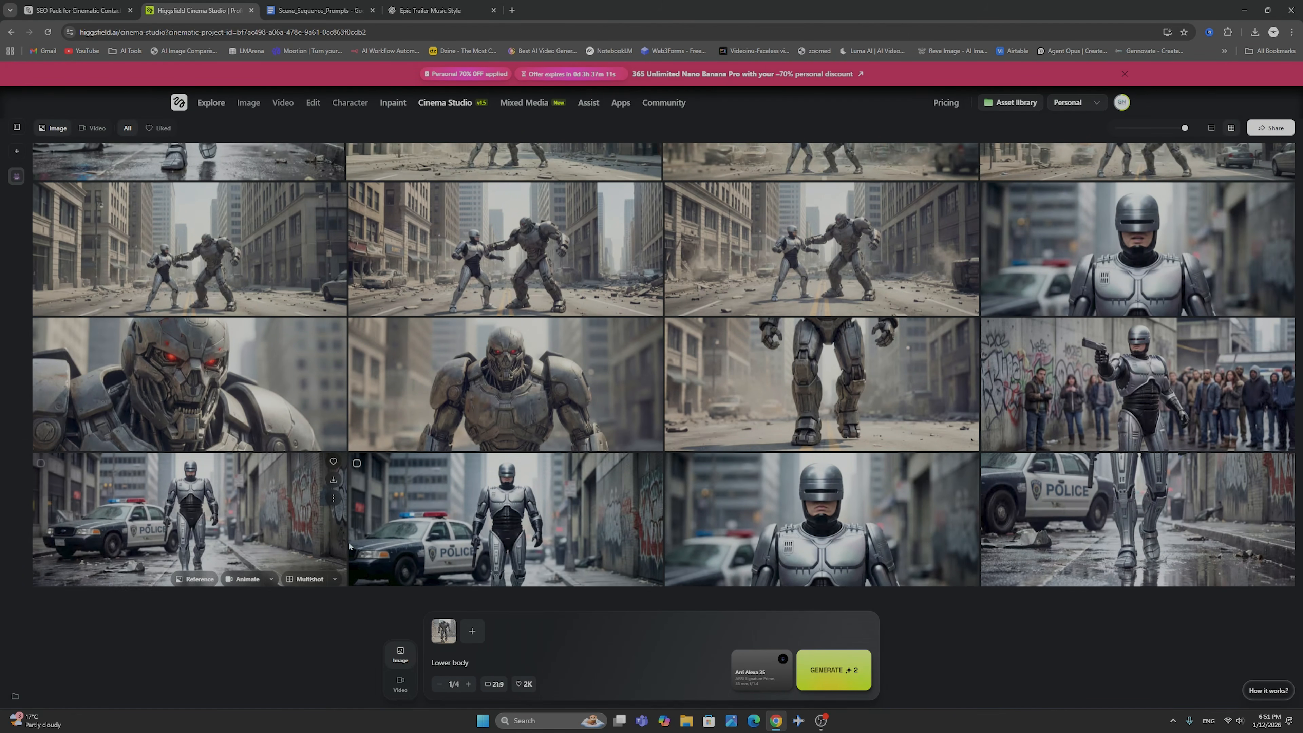
Switch the generator to video mode and remove the existing start frame
{"action": "left_click", "coordinate": [400, 683]}
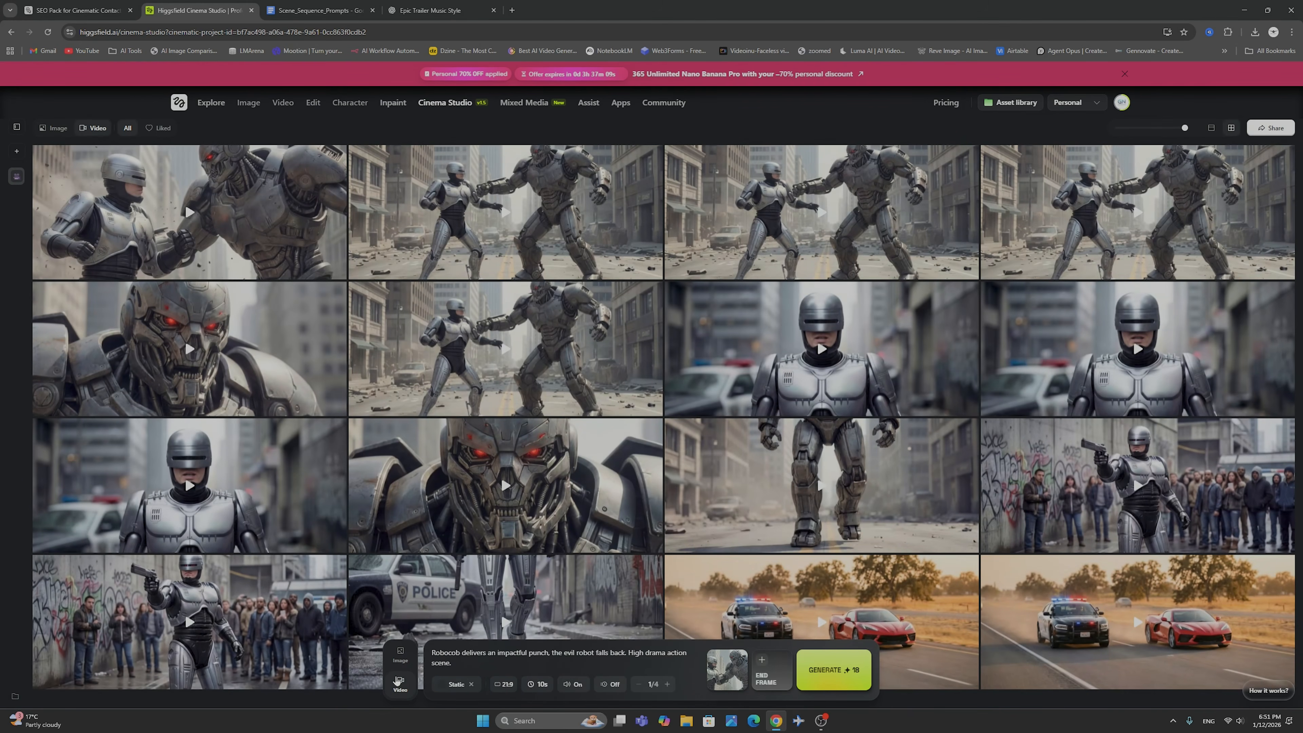
{"action": "left_click", "coordinate": [745, 652]}
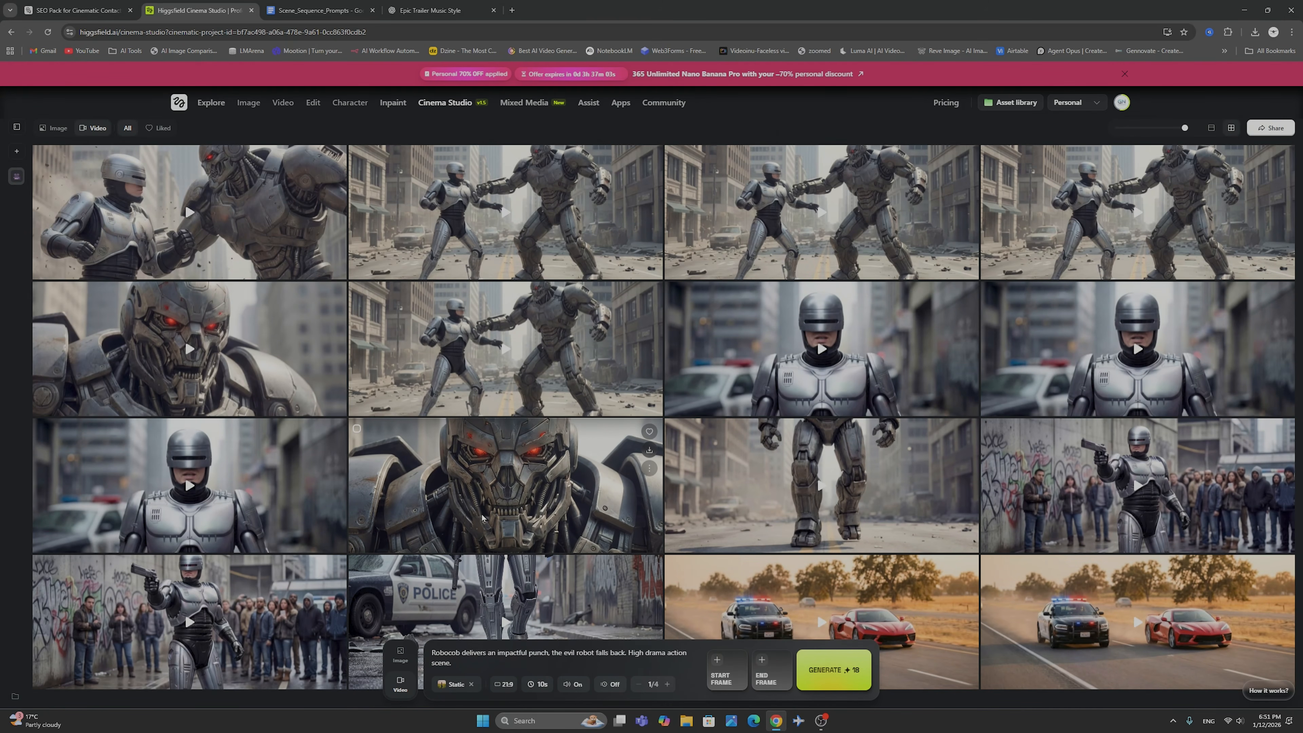
Play the earlier Robocop clip that rises from his legs beside the police car, examine its prompt, replay it and close it
{"action": "scroll", "coordinate": [507, 504], "scroll_direction": "down", "scroll_amount": 3}
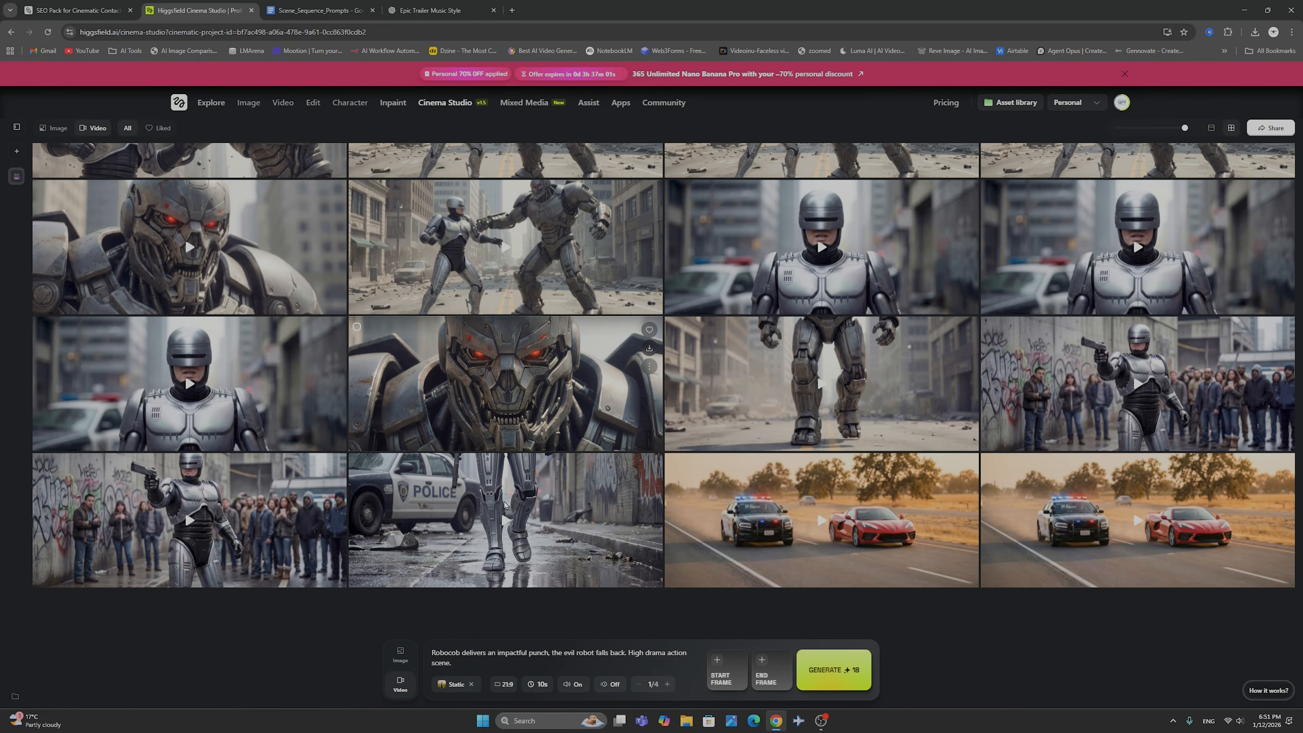
{"action": "left_click", "coordinate": [528, 510]}
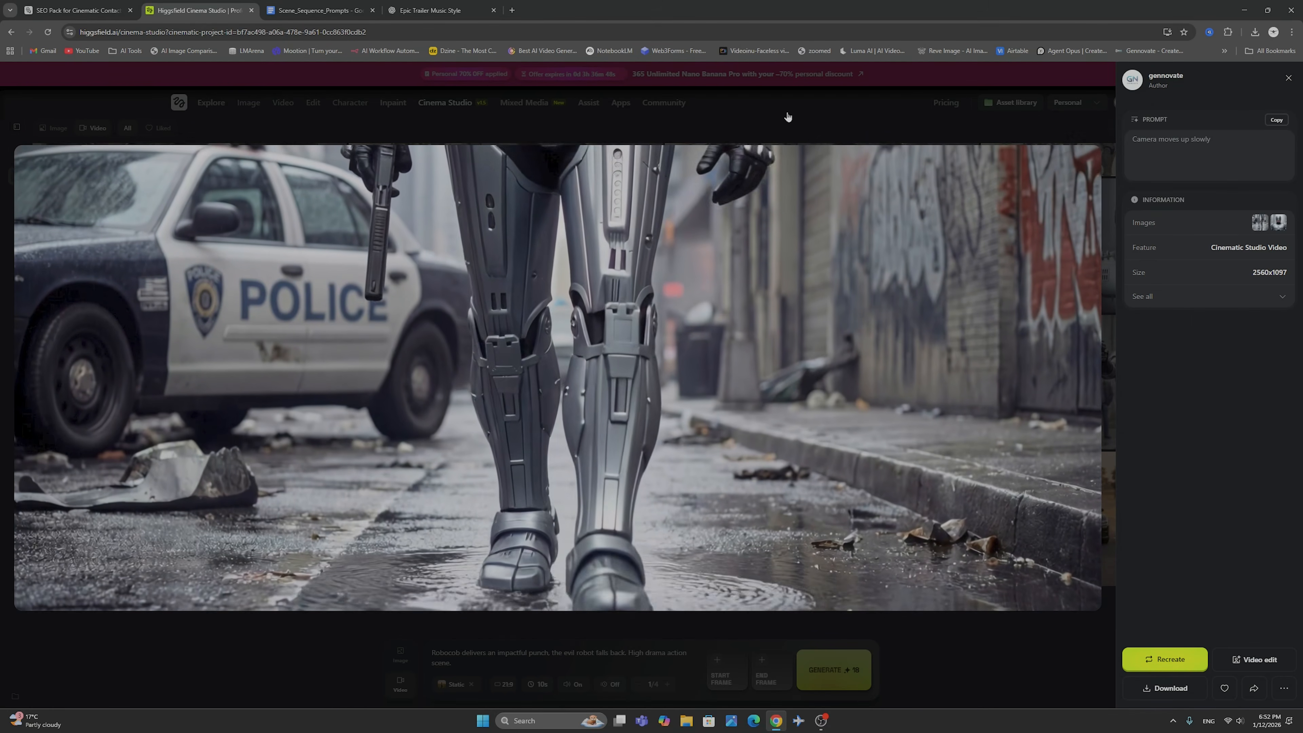
{"action": "left_click", "coordinate": [787, 113]}
{"action": "mouse_move", "coordinate": [456, 520]}
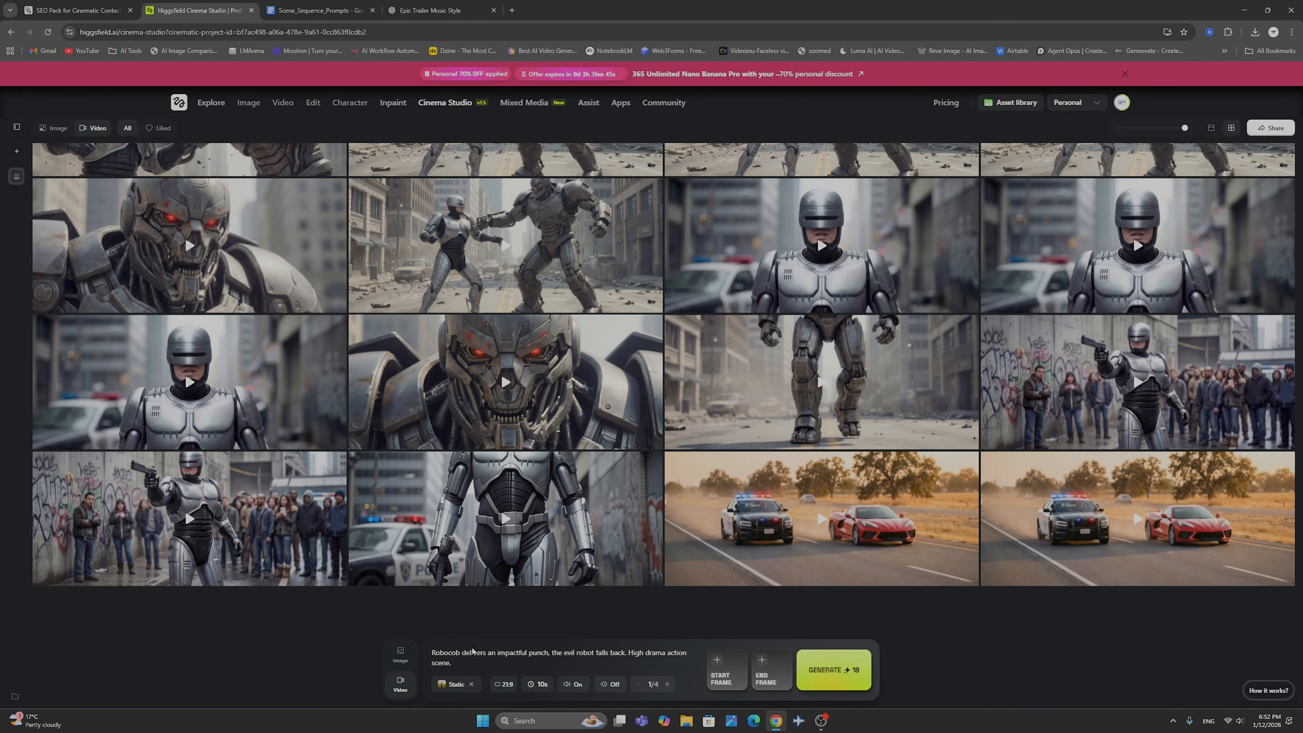
{"action": "left_click", "coordinate": [456, 519]}
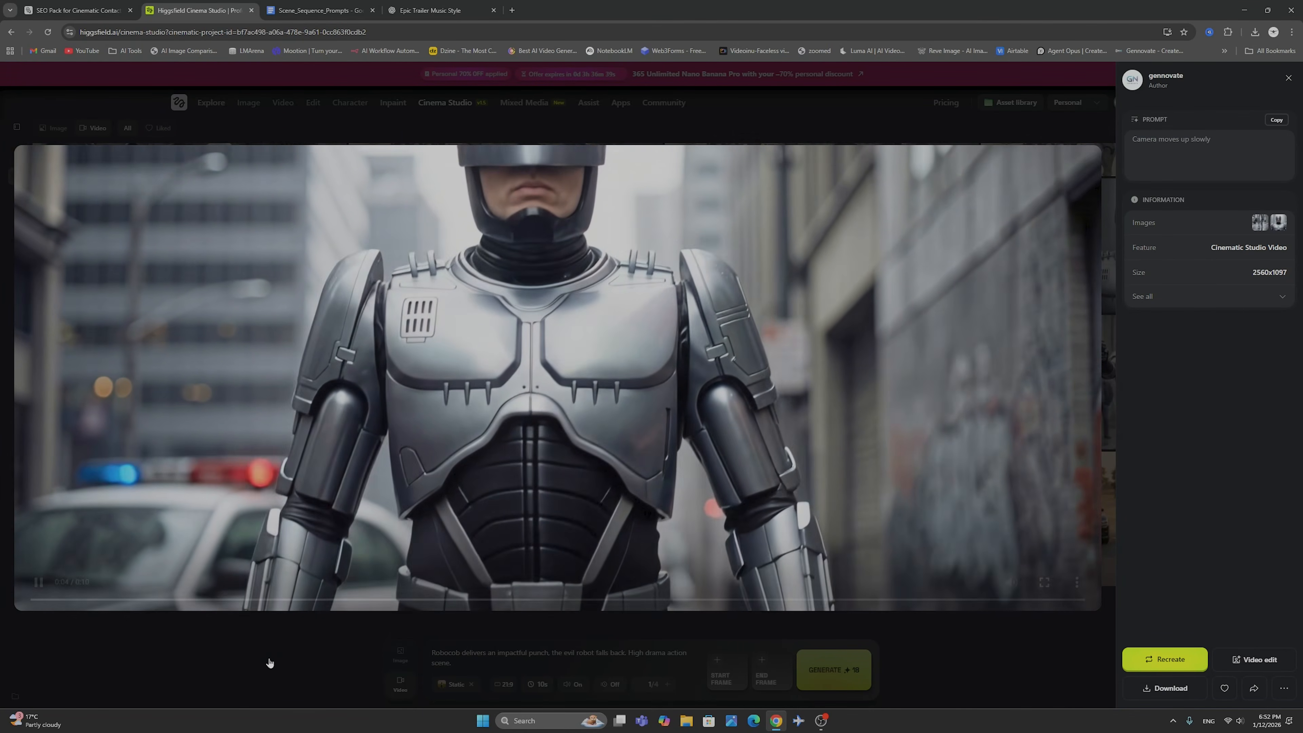
{"action": "left_click", "coordinate": [270, 663]}
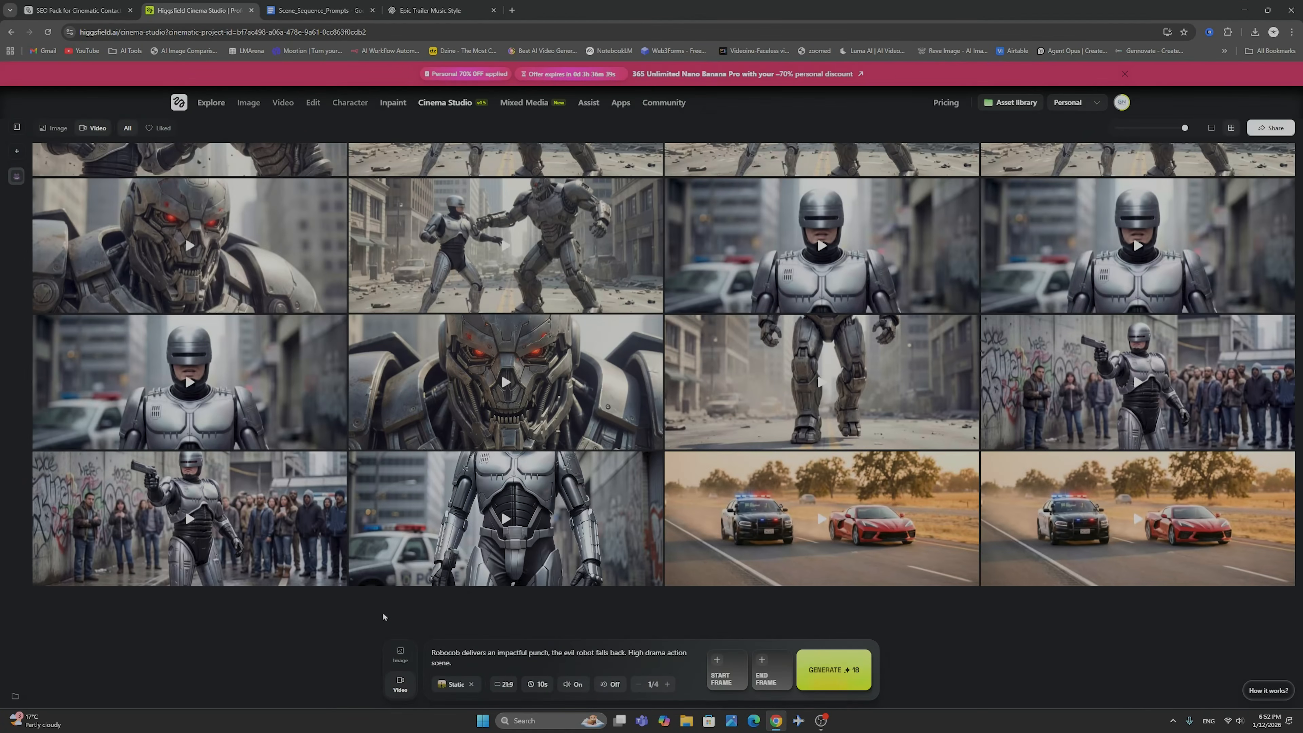
Set Robocop's lower-body shot as the start frame and his upper-body shot as the end frame, using the earlier image generations
{"action": "left_click", "coordinate": [719, 661]}
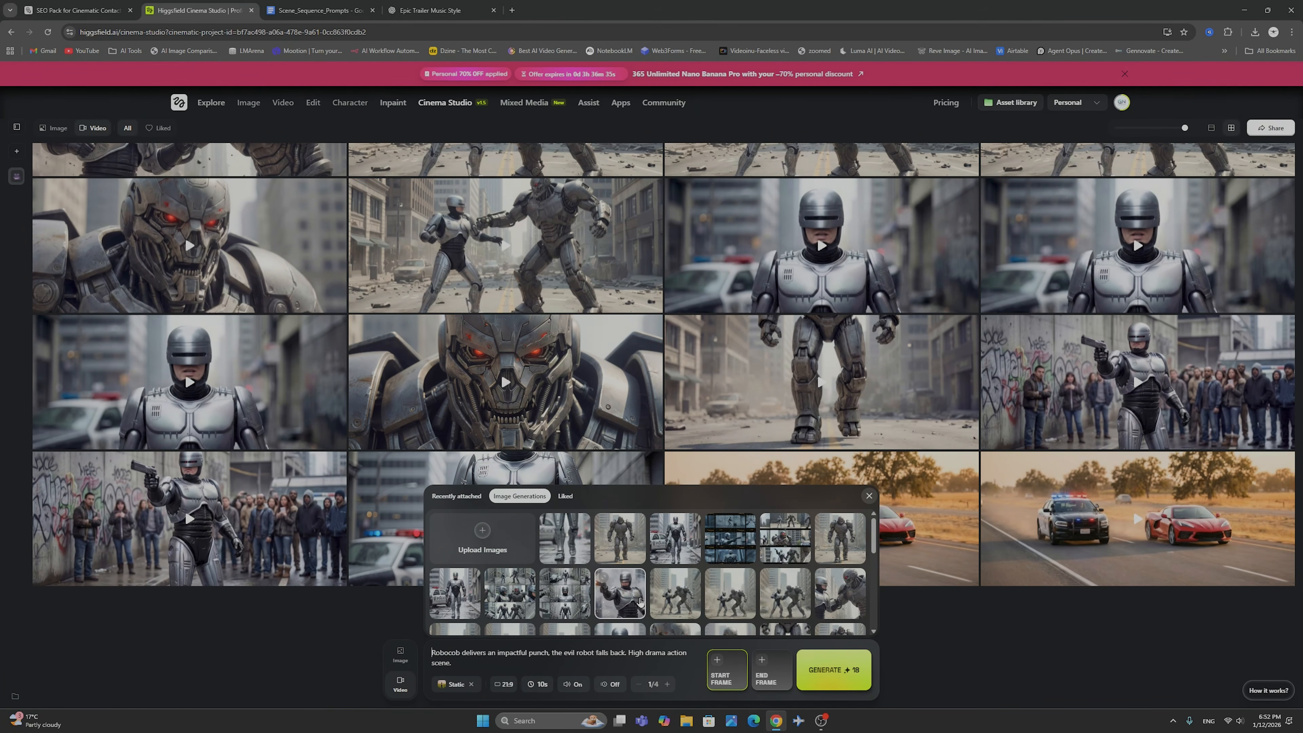
{"action": "scroll", "coordinate": [638, 601], "scroll_direction": "down", "scroll_amount": 3}
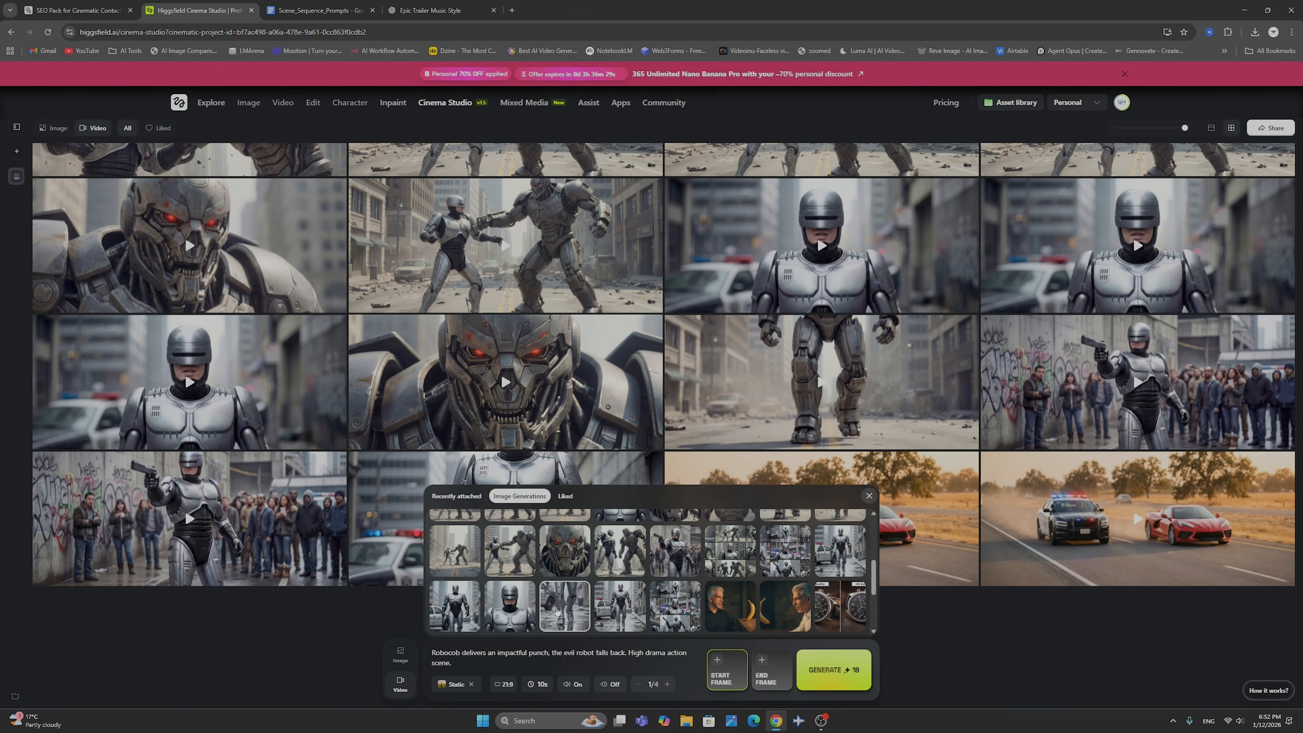
{"action": "left_click", "coordinate": [554, 604]}
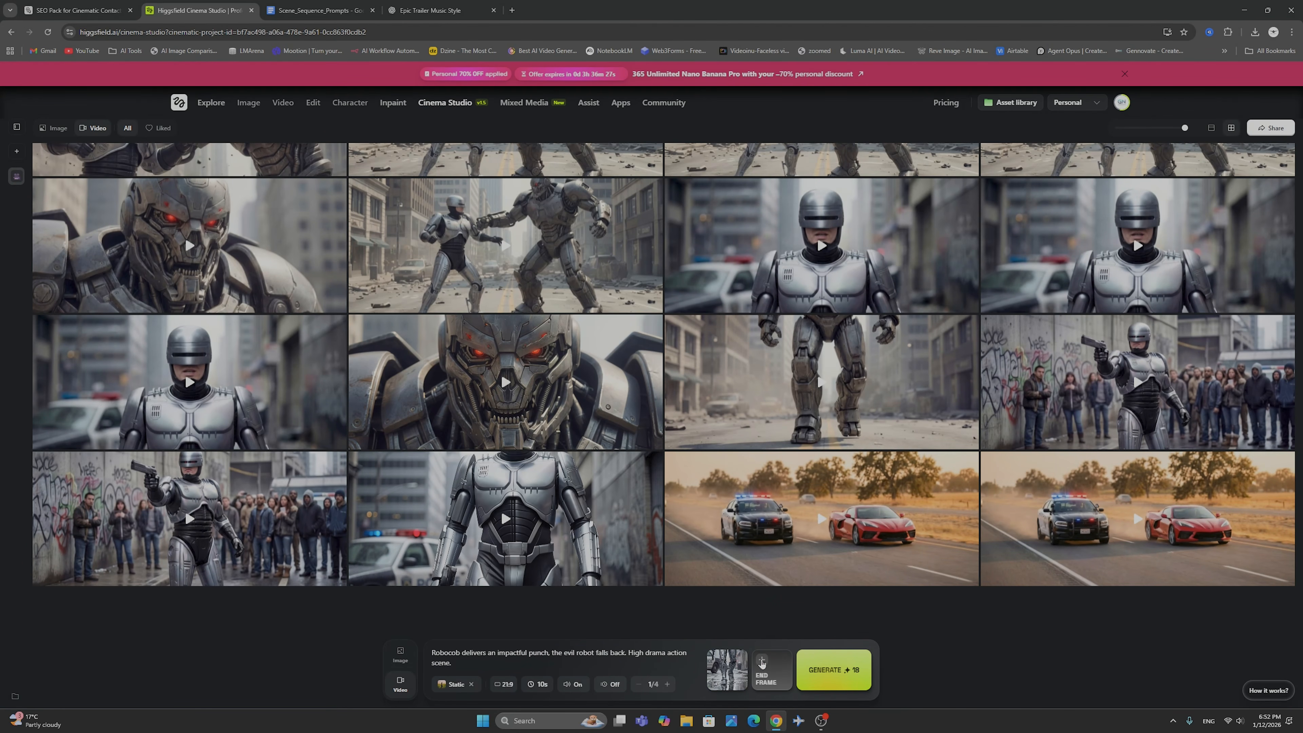
{"action": "left_click", "coordinate": [762, 662]}
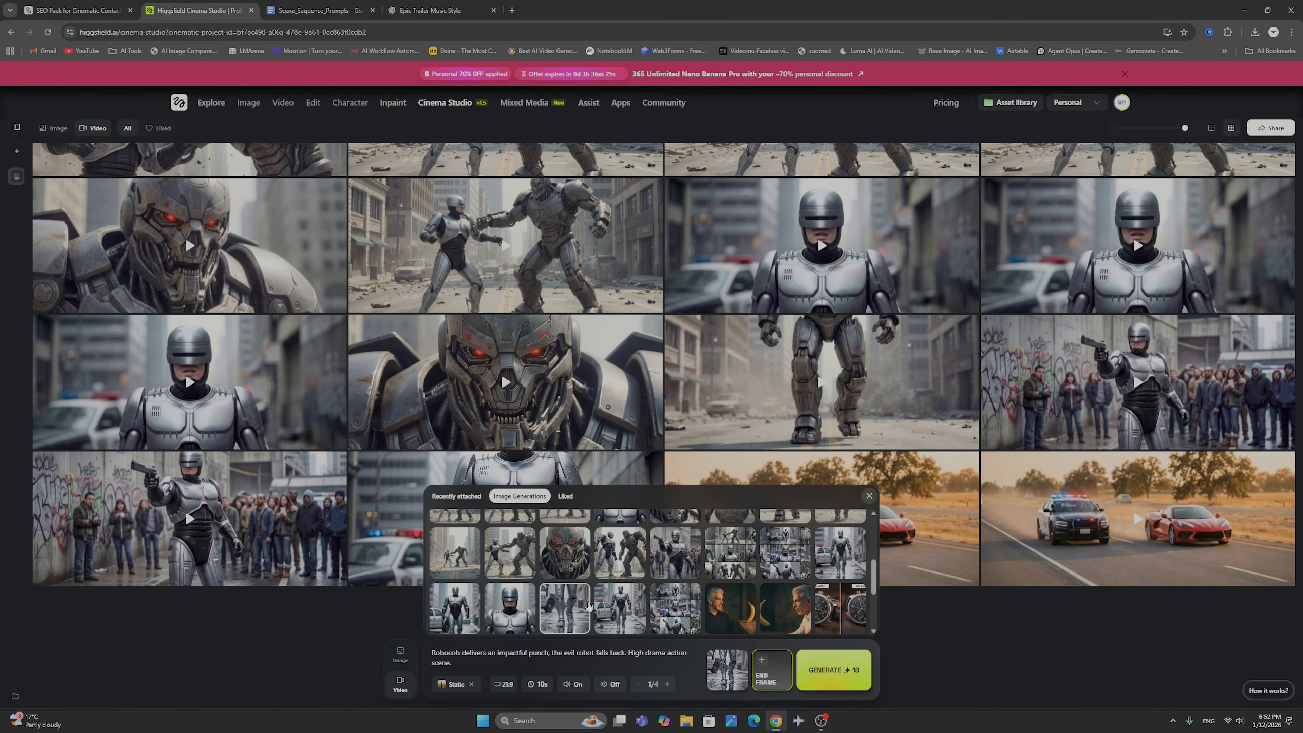
{"action": "left_click", "coordinate": [508, 605]}
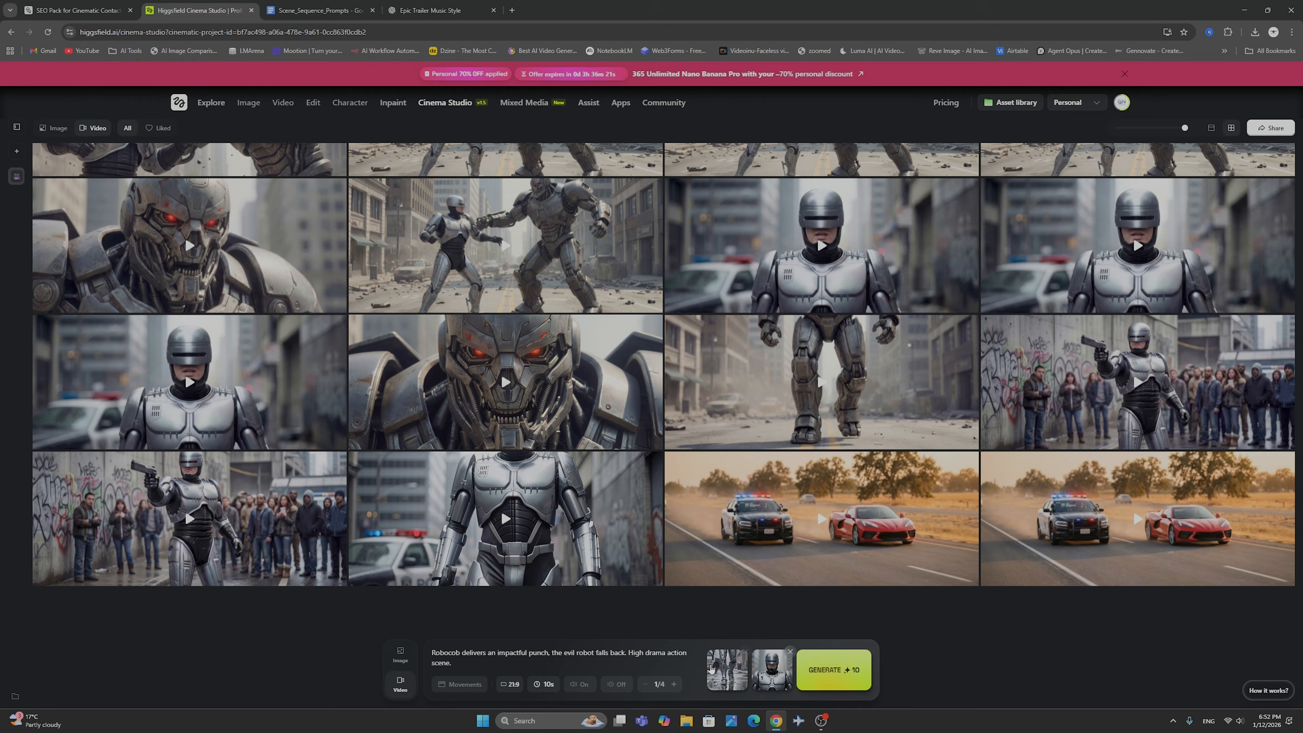
Replace the video prompt with "Camera moves up slowly" and preview the start and end frames
{"action": "left_click_drag", "start_coordinate": [487, 663], "coordinate": [376, 638]}
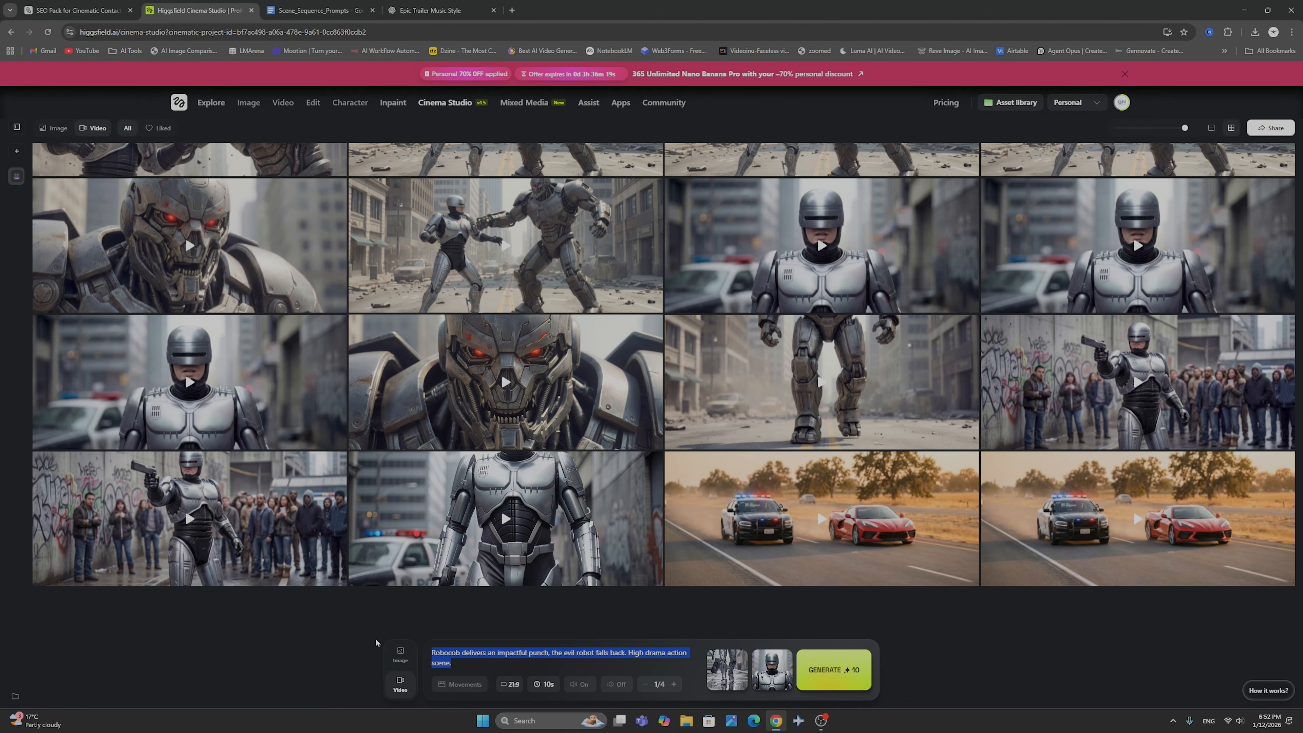
{"action": "type", "text": "Camera moves up slowly"}
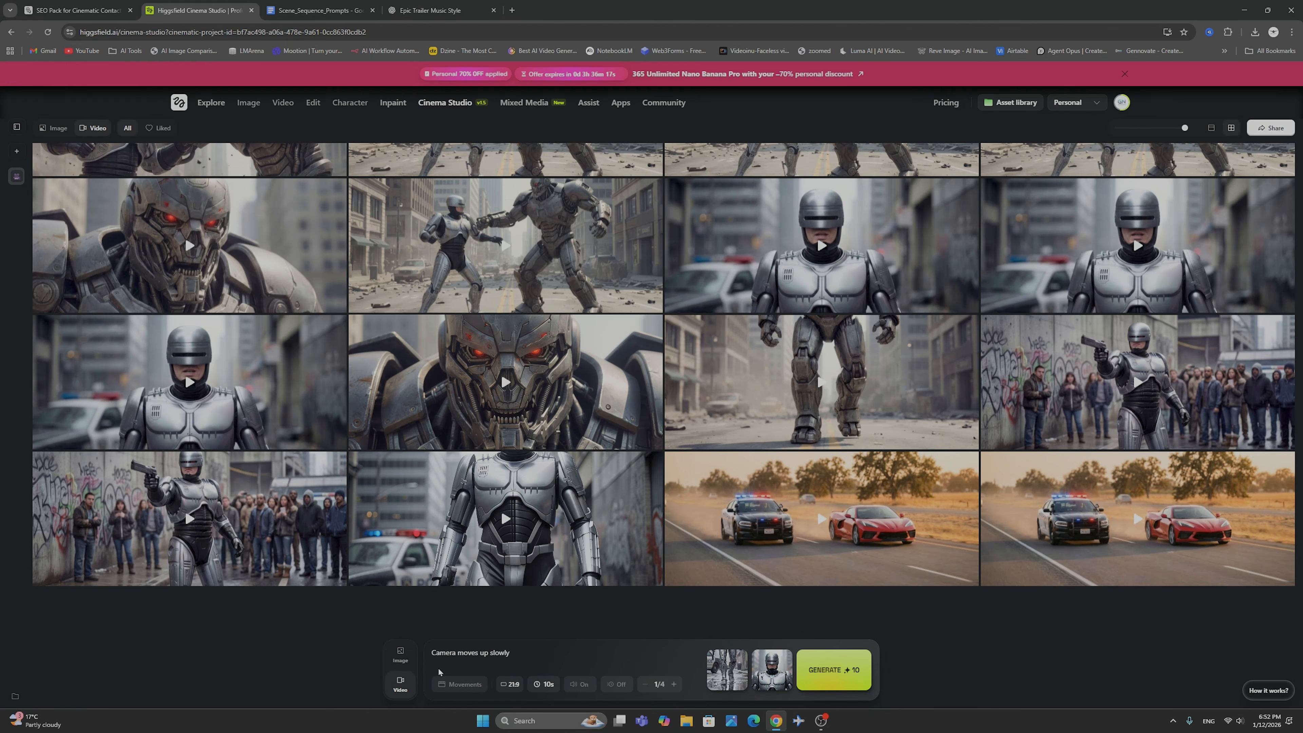
{"action": "left_click", "coordinate": [717, 683]}
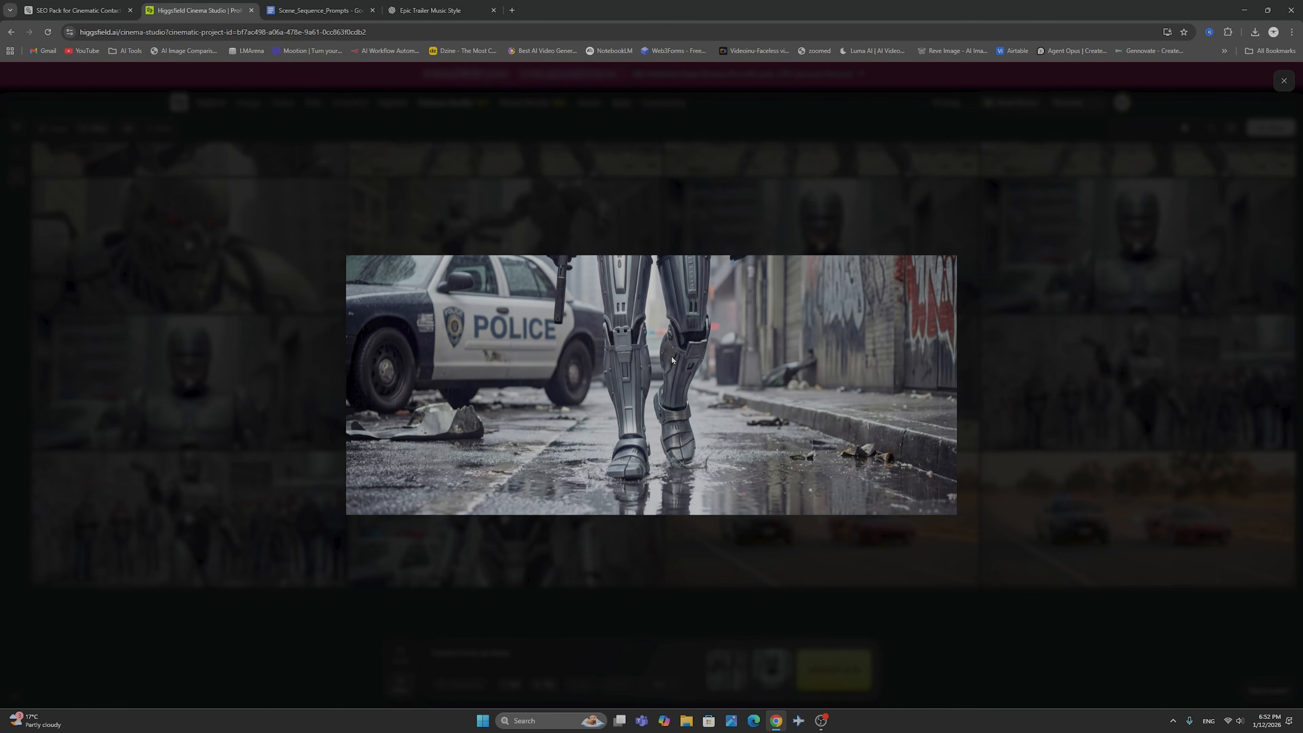
{"action": "left_click", "coordinate": [573, 610]}
{"action": "left_click", "coordinate": [770, 666]}
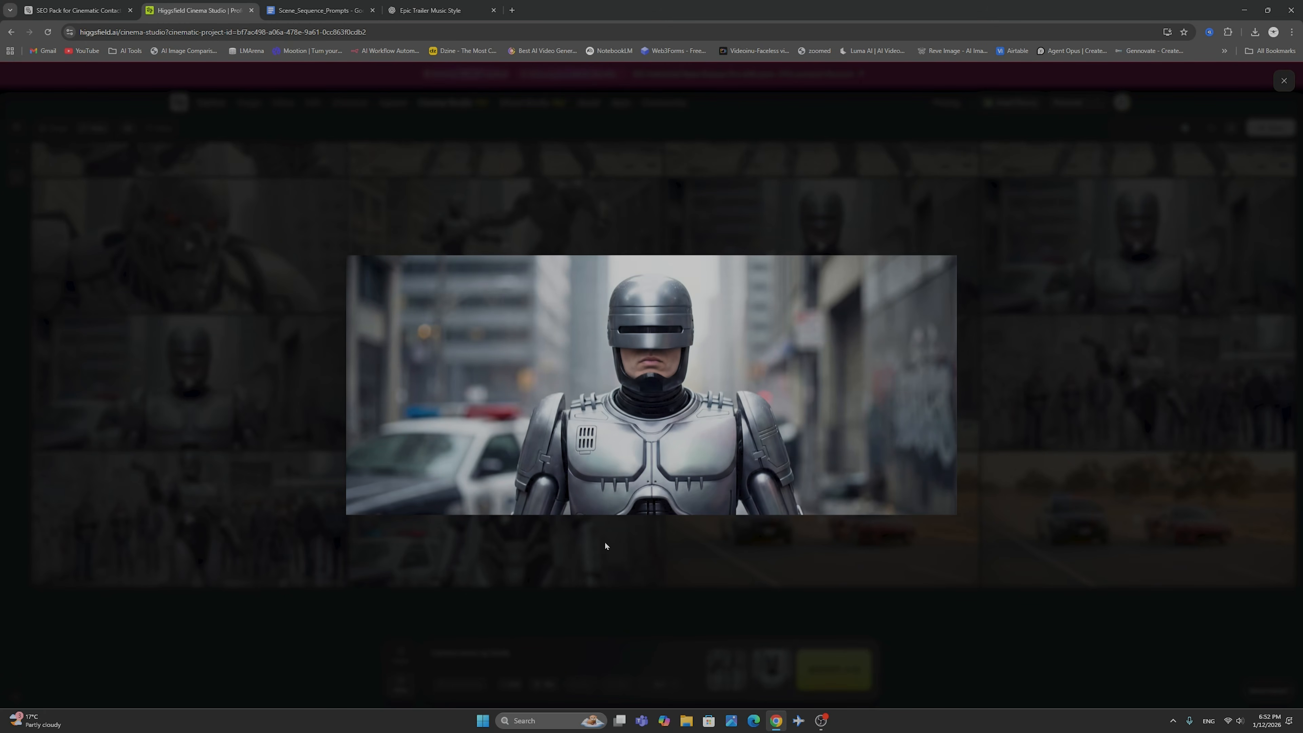
{"action": "left_click", "coordinate": [482, 565]}
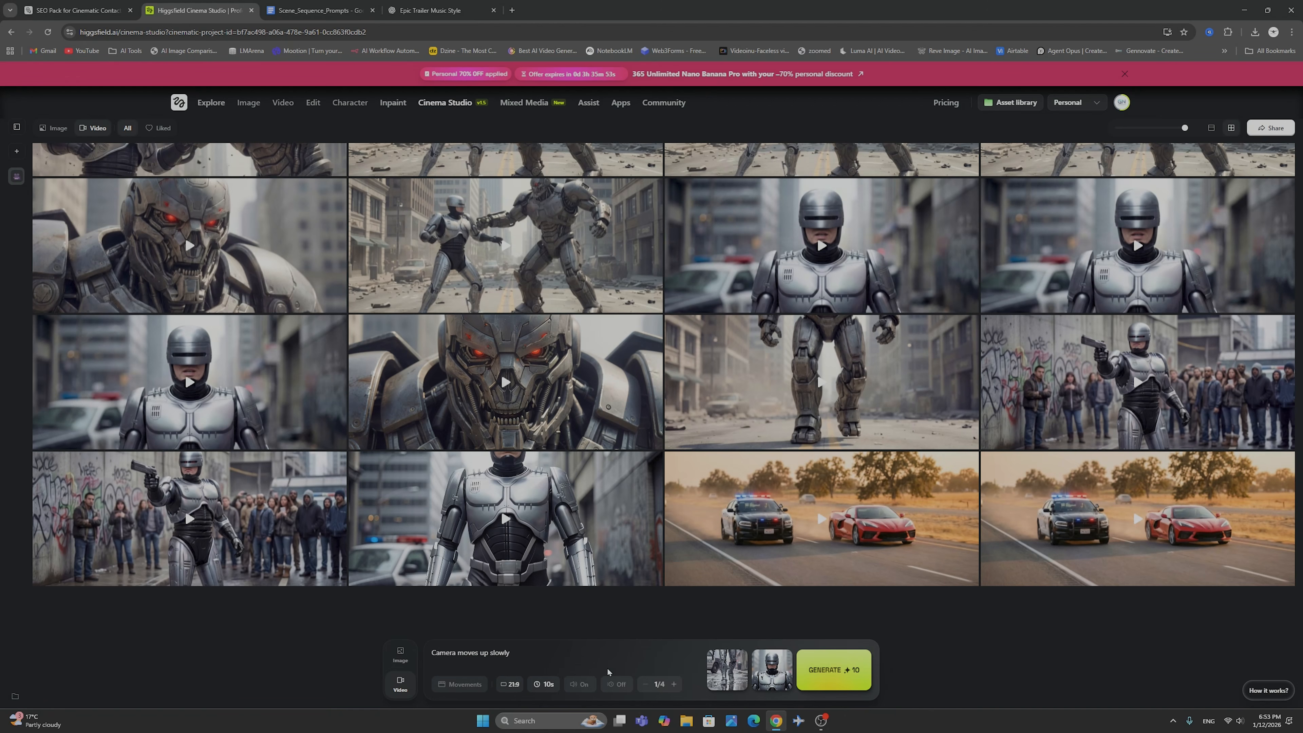
Generate the Robocop video from the two frames, play the finished clip and close it
{"action": "left_click", "coordinate": [846, 671]}
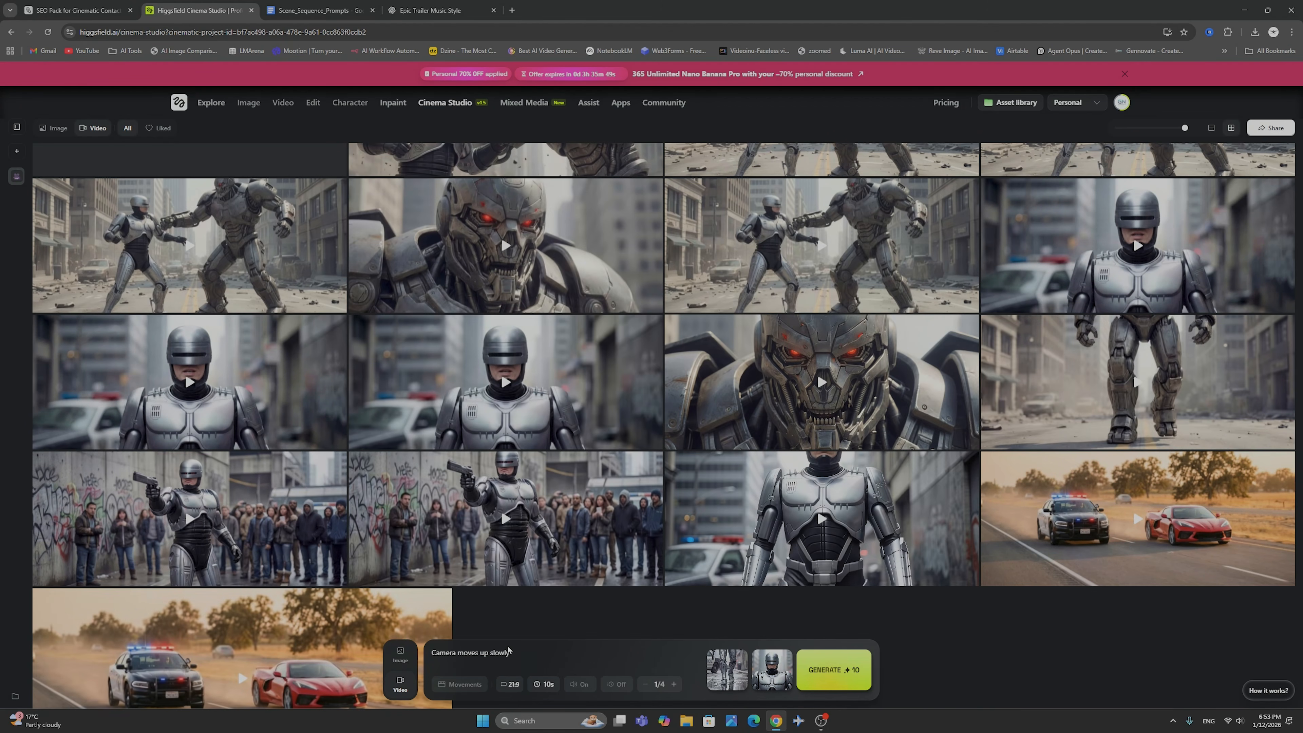
{"action": "scroll", "coordinate": [143, 196], "scroll_direction": "up", "scroll_amount": 2}
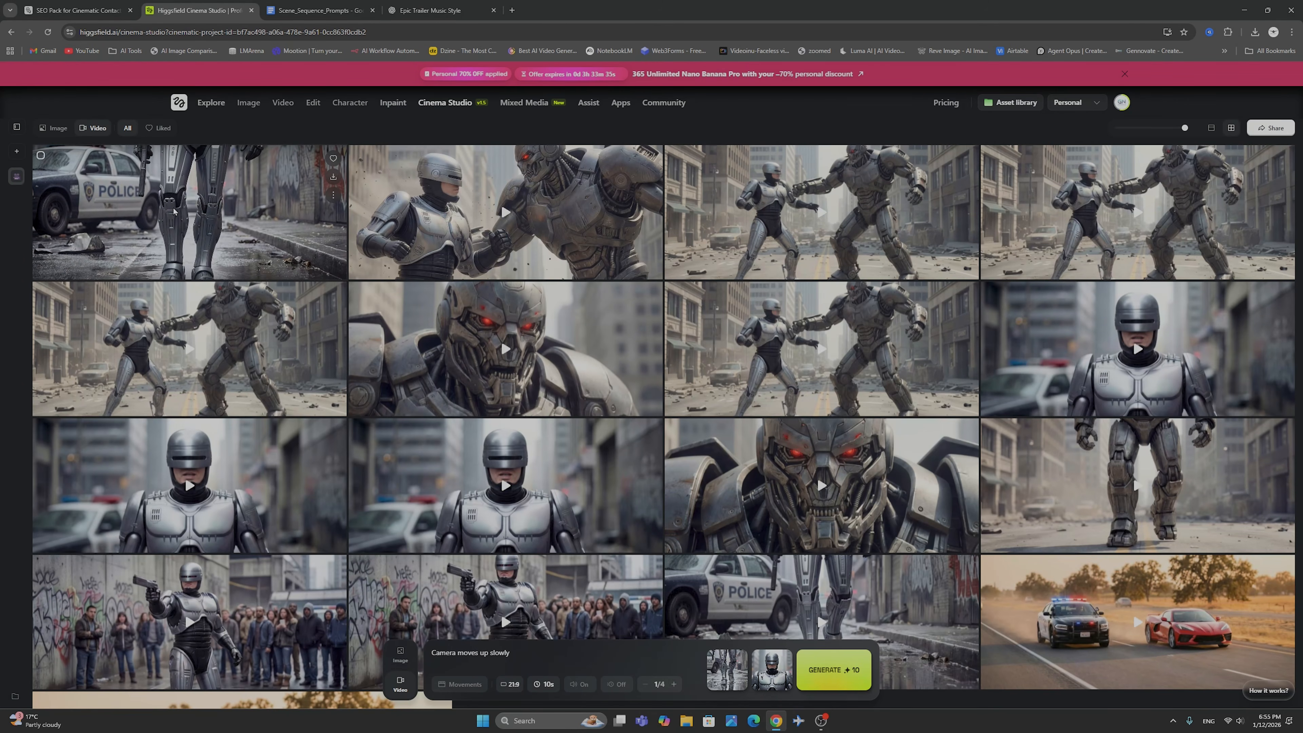
{"action": "left_click", "coordinate": [143, 197]}
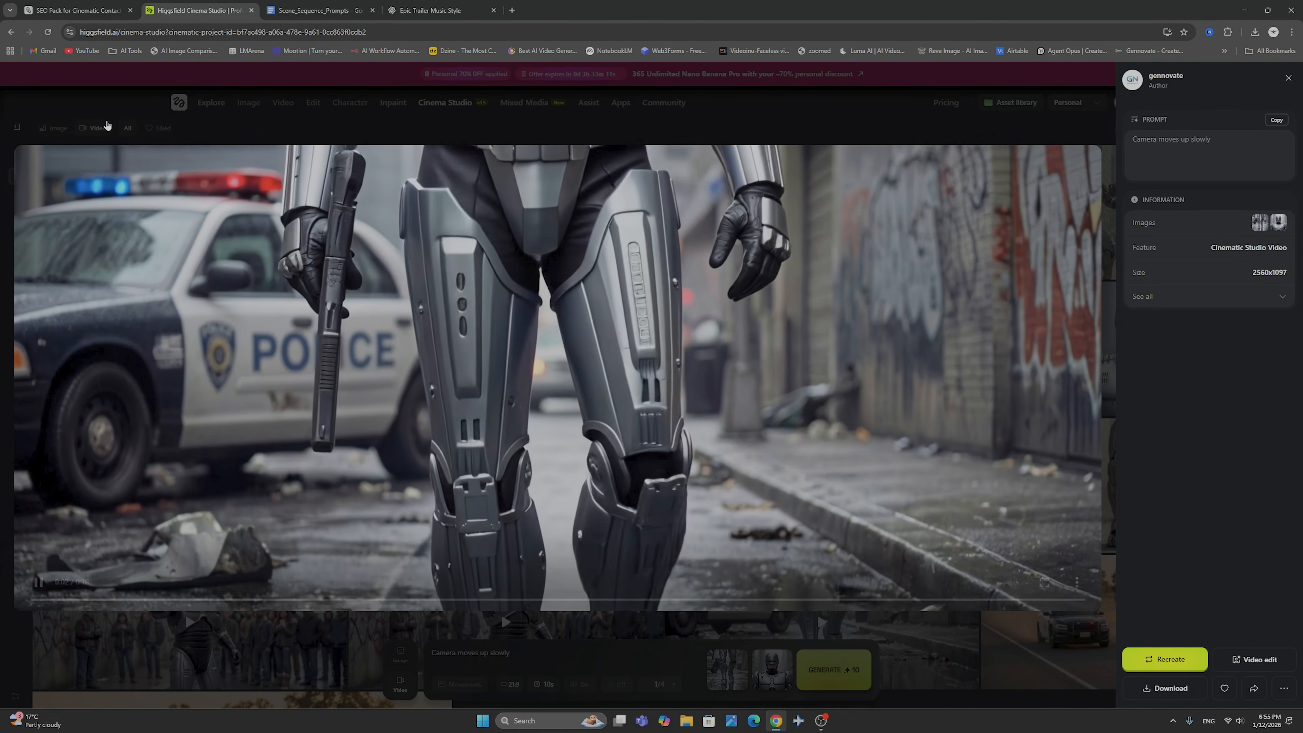
{"action": "left_click", "coordinate": [104, 125]}
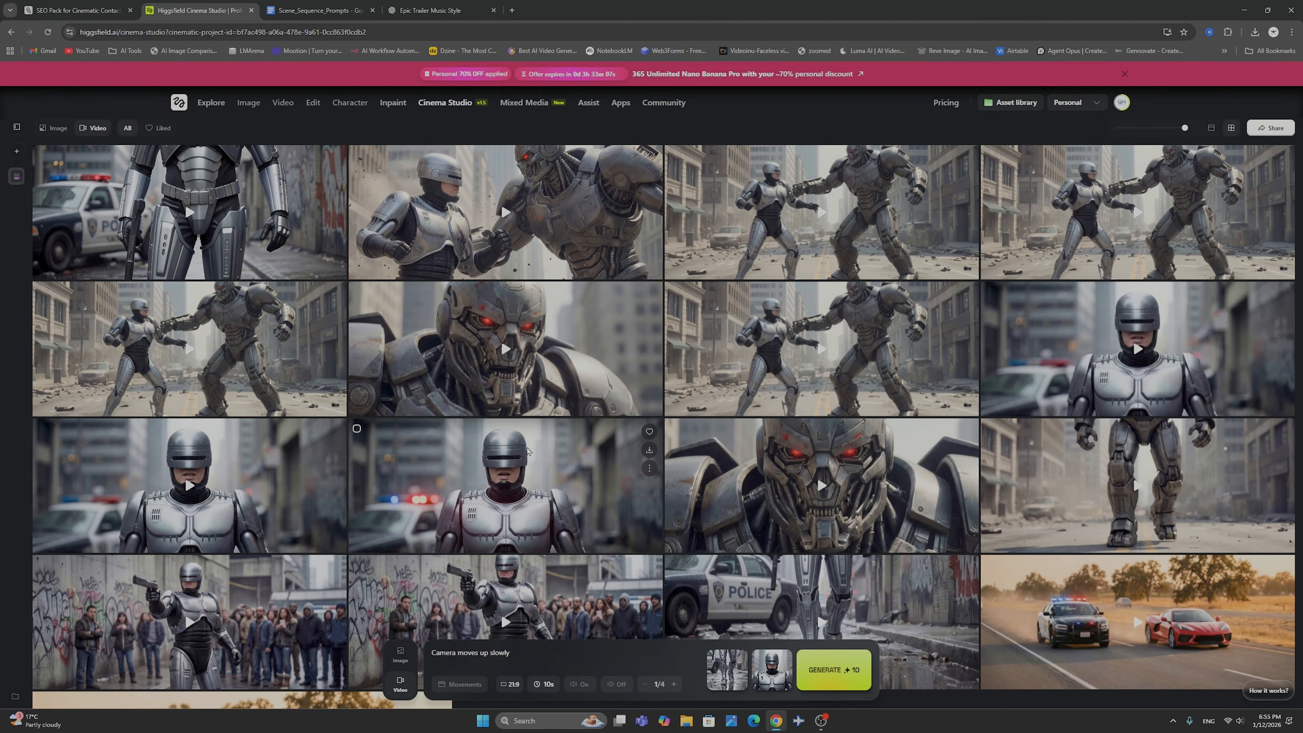
Play the evil robot clip that rises from its legs to its face, and close it
{"action": "scroll", "coordinate": [546, 452], "scroll_direction": "down", "scroll_amount": 2}
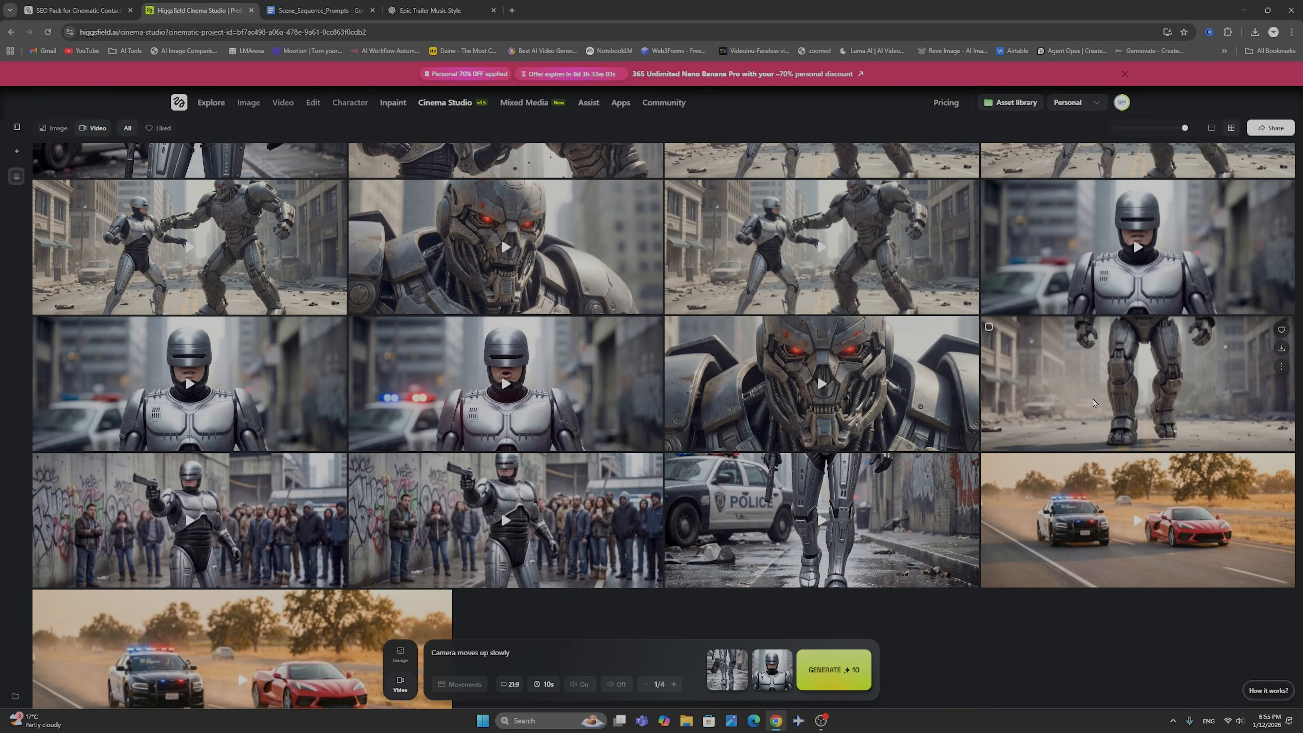
{"action": "left_click", "coordinate": [737, 513]}
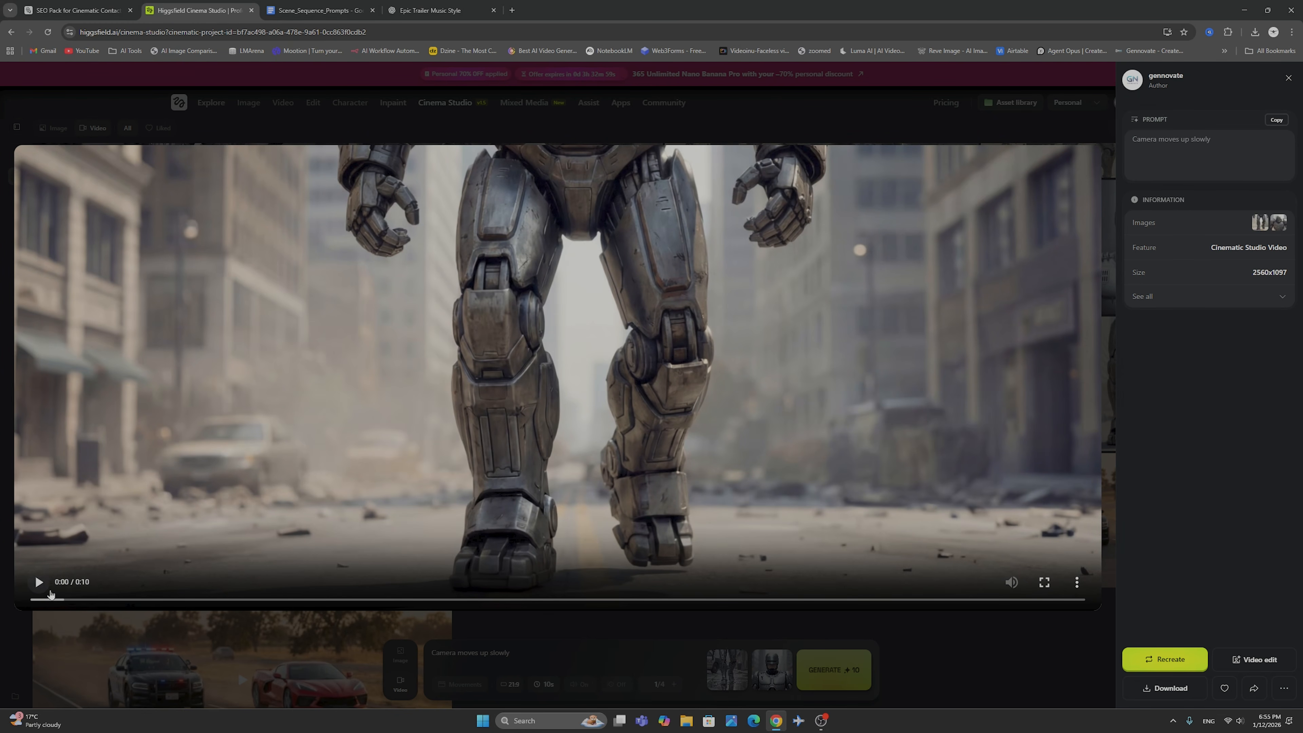
{"action": "left_click", "coordinate": [39, 582]}
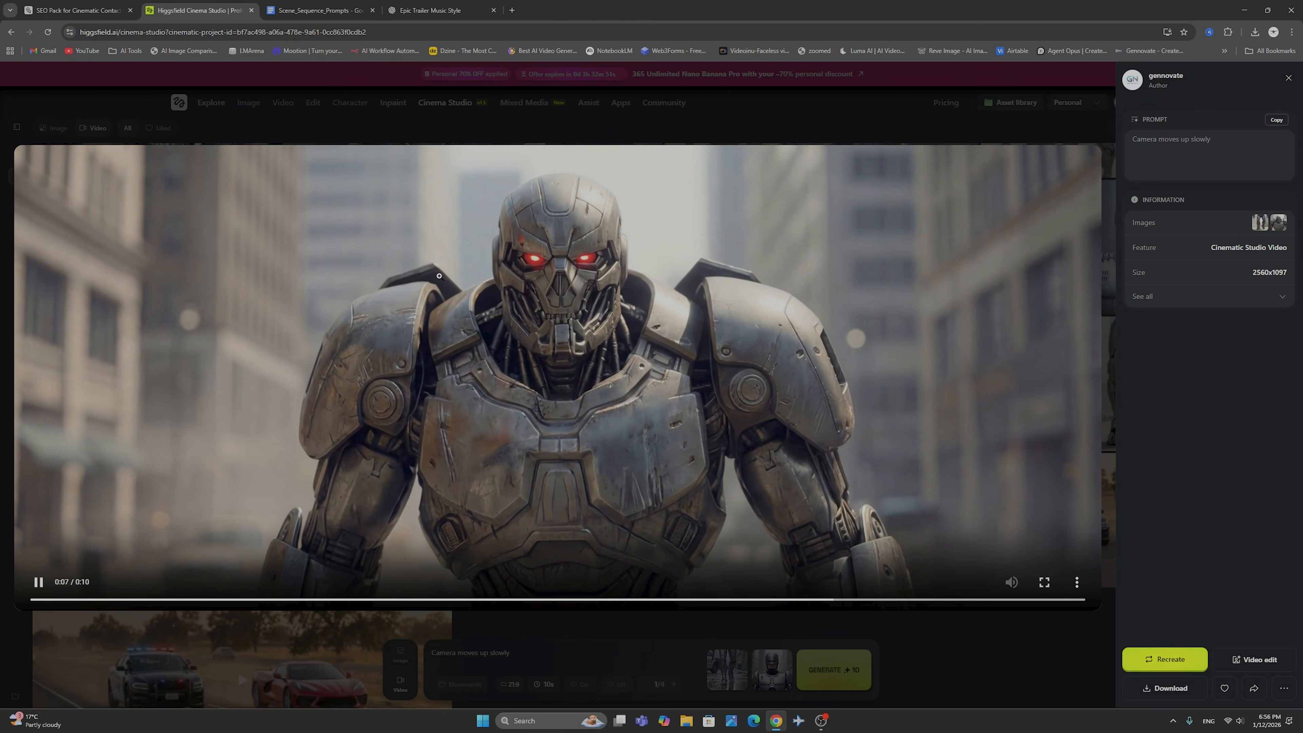
{"action": "left_click", "coordinate": [169, 131]}
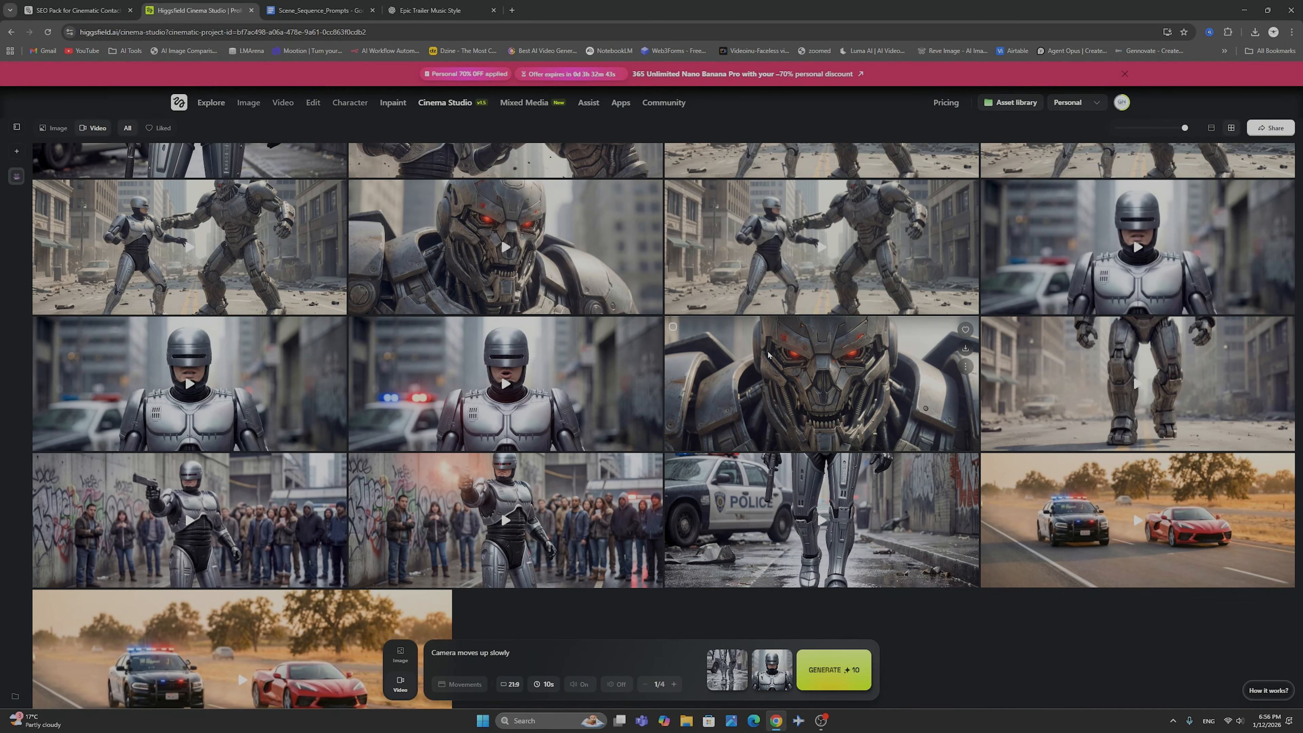
Play the evil robot's close-up speaking clip, examine its dialogue prompt, pause it and close it
{"action": "left_click", "coordinate": [789, 358]}
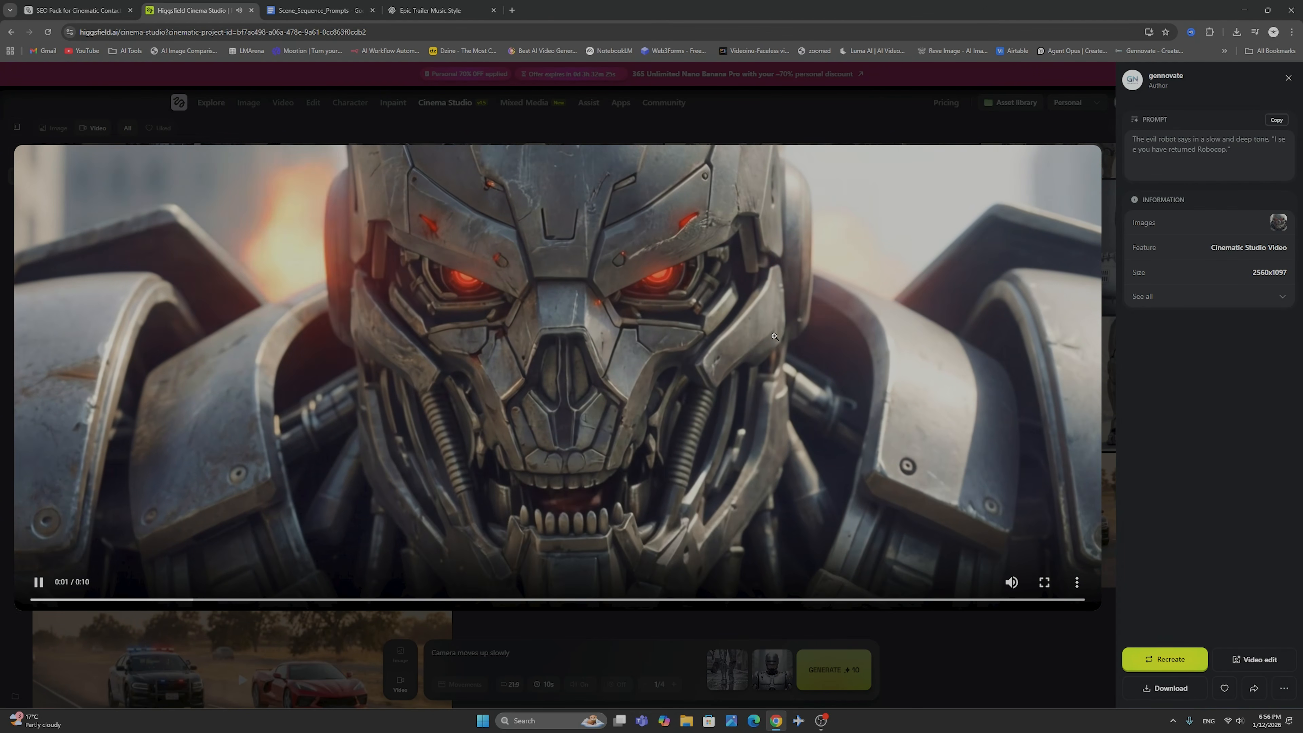
{"action": "left_click", "coordinate": [39, 584]}
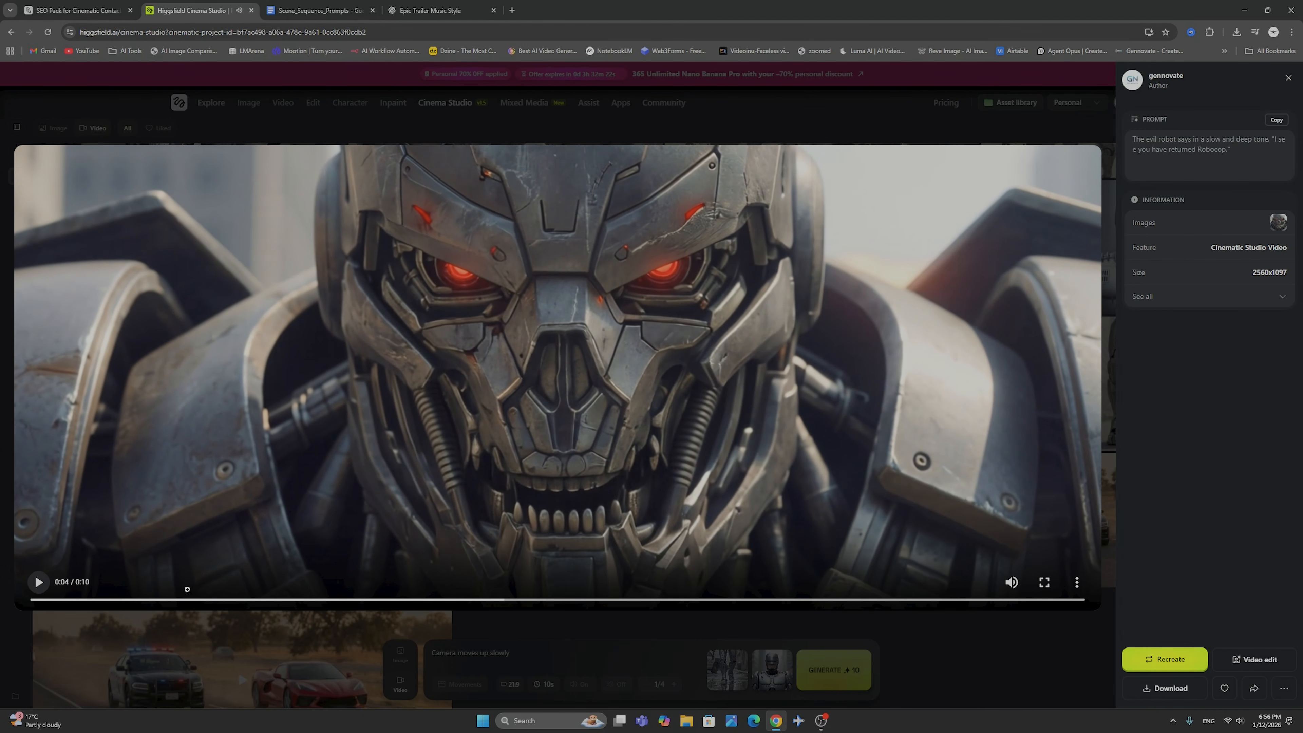
{"action": "left_click", "coordinate": [151, 123]}
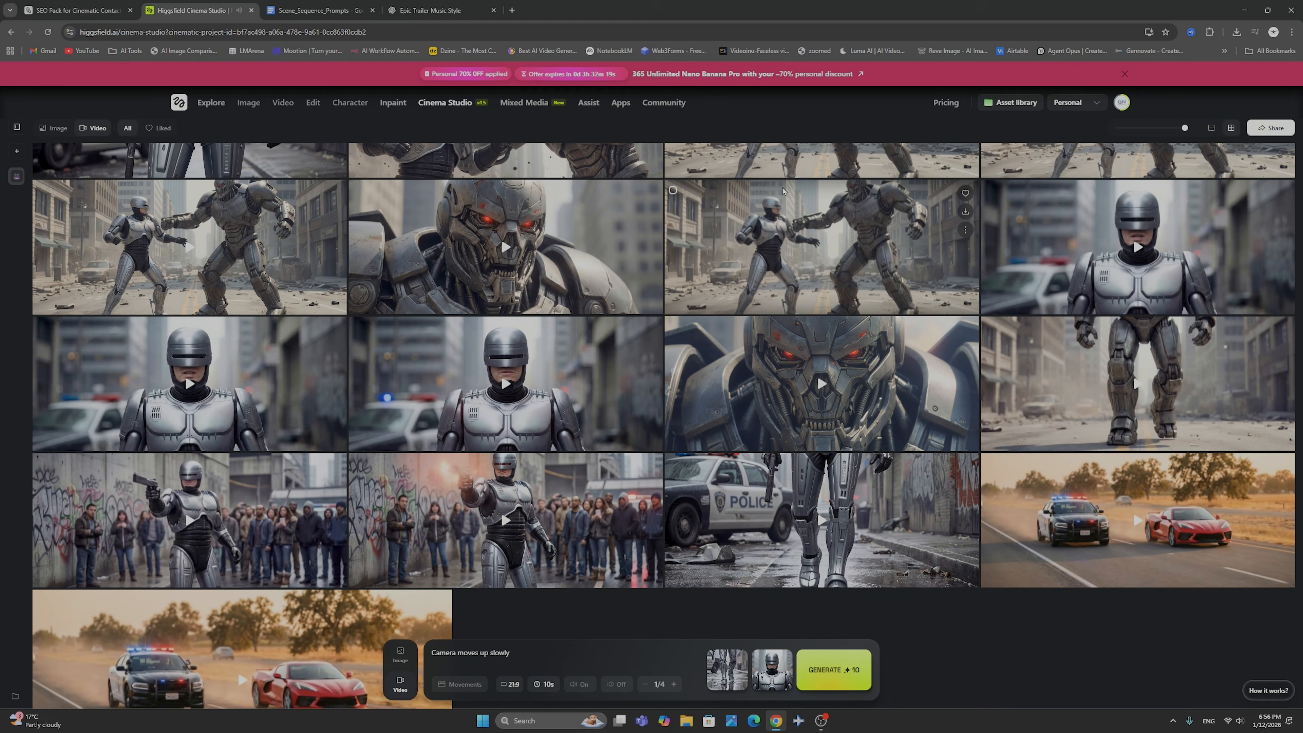
Play the handheld street fight clip and the close-up Robocop punch clip, examine their prompts and presets, and close each one
{"action": "scroll", "coordinate": [840, 219], "scroll_direction": "up", "scroll_amount": 2}
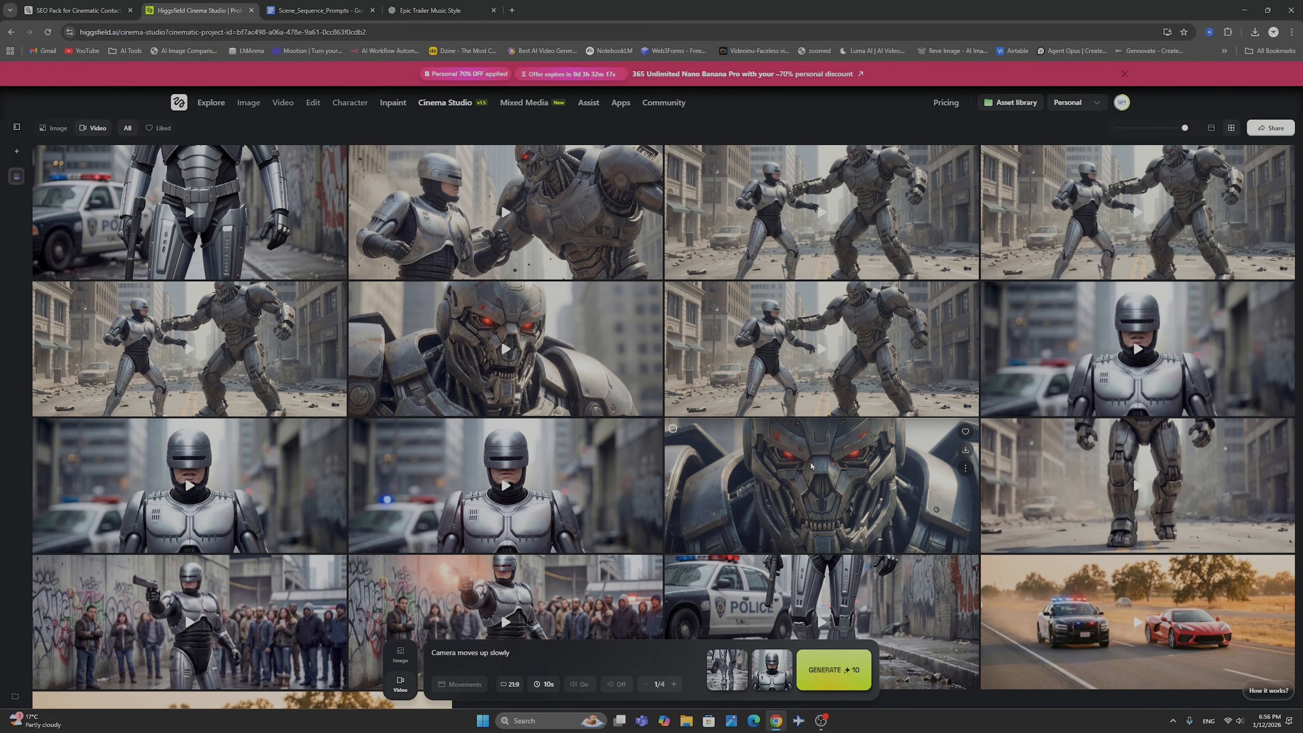
{"action": "left_click", "coordinate": [821, 314]}
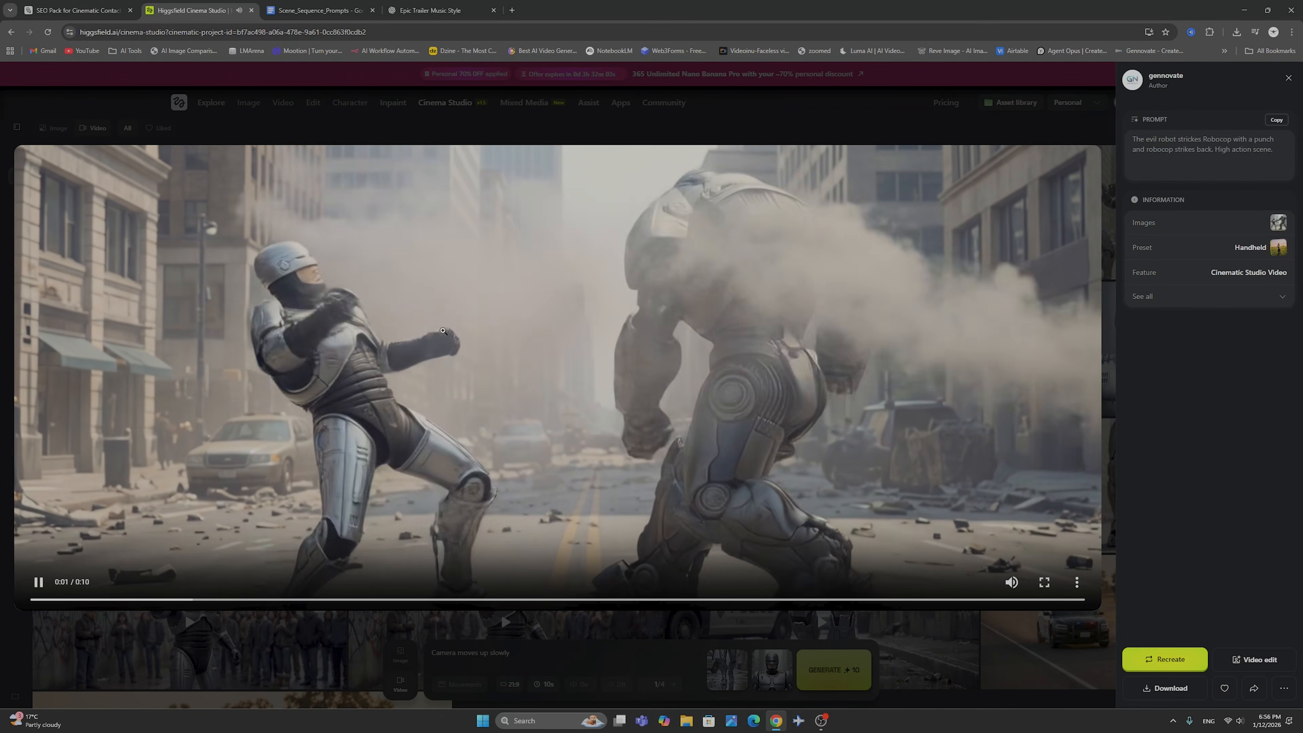
{"action": "left_click", "coordinate": [415, 363]}
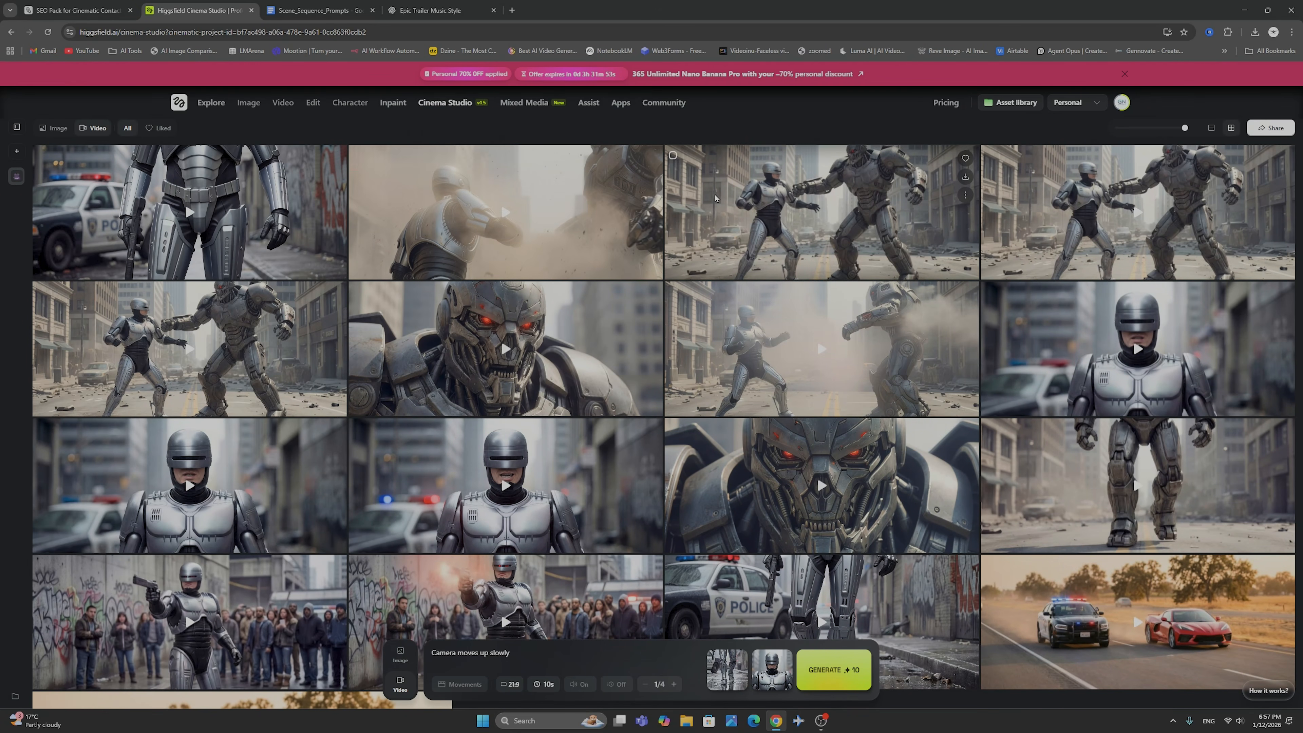
{"action": "left_click", "coordinate": [538, 207]}
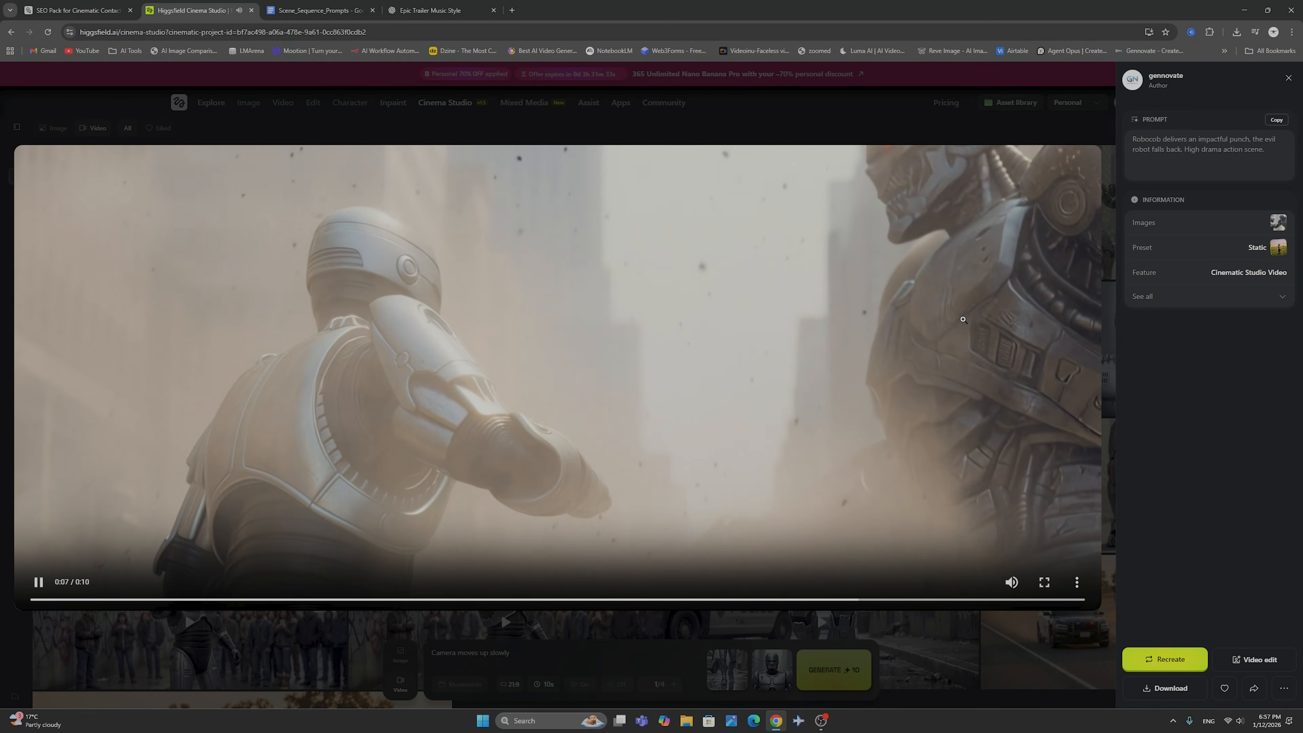
{"action": "left_click", "coordinate": [746, 129]}
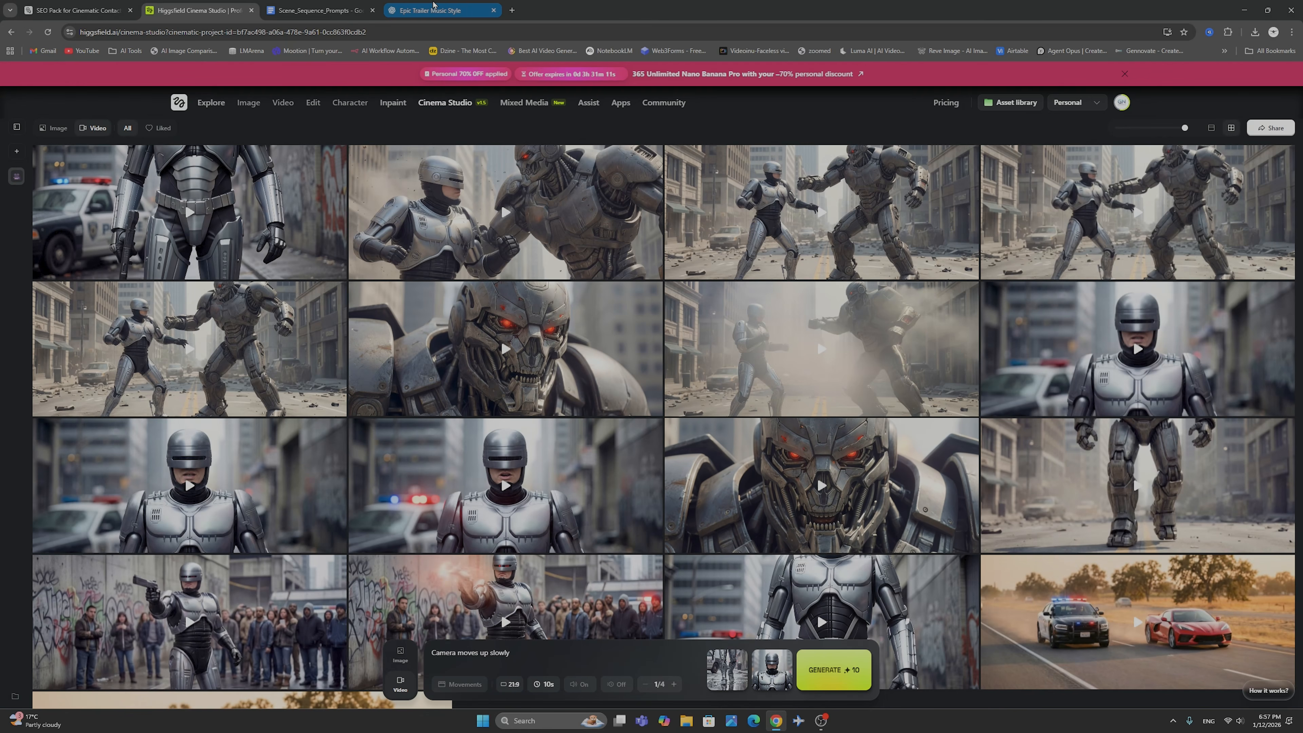
Switch to the Epic Trailer Music Style chat in ChatGPT and copy the single Suno prompt for the RoboCop-inspired trailer music
{"action": "left_click", "coordinate": [431, 11]}
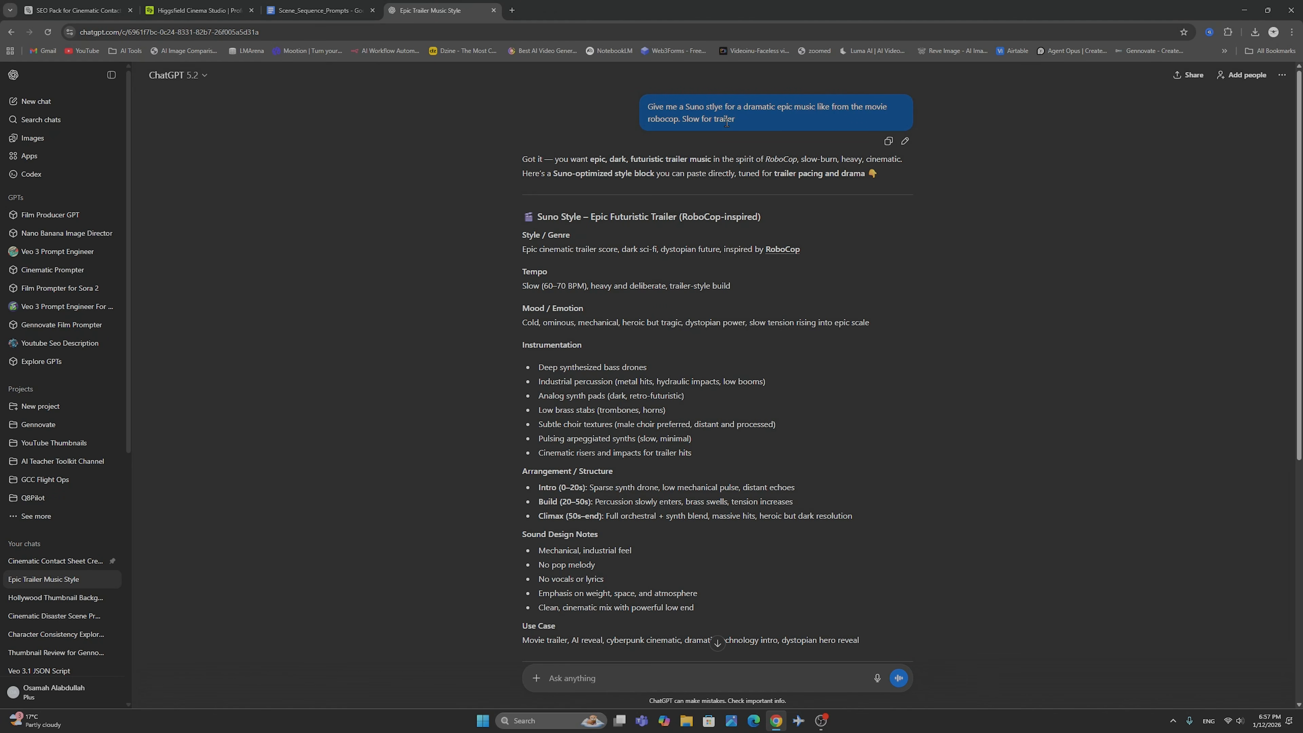
{"action": "scroll", "coordinate": [662, 220], "scroll_direction": "down", "scroll_amount": 2}
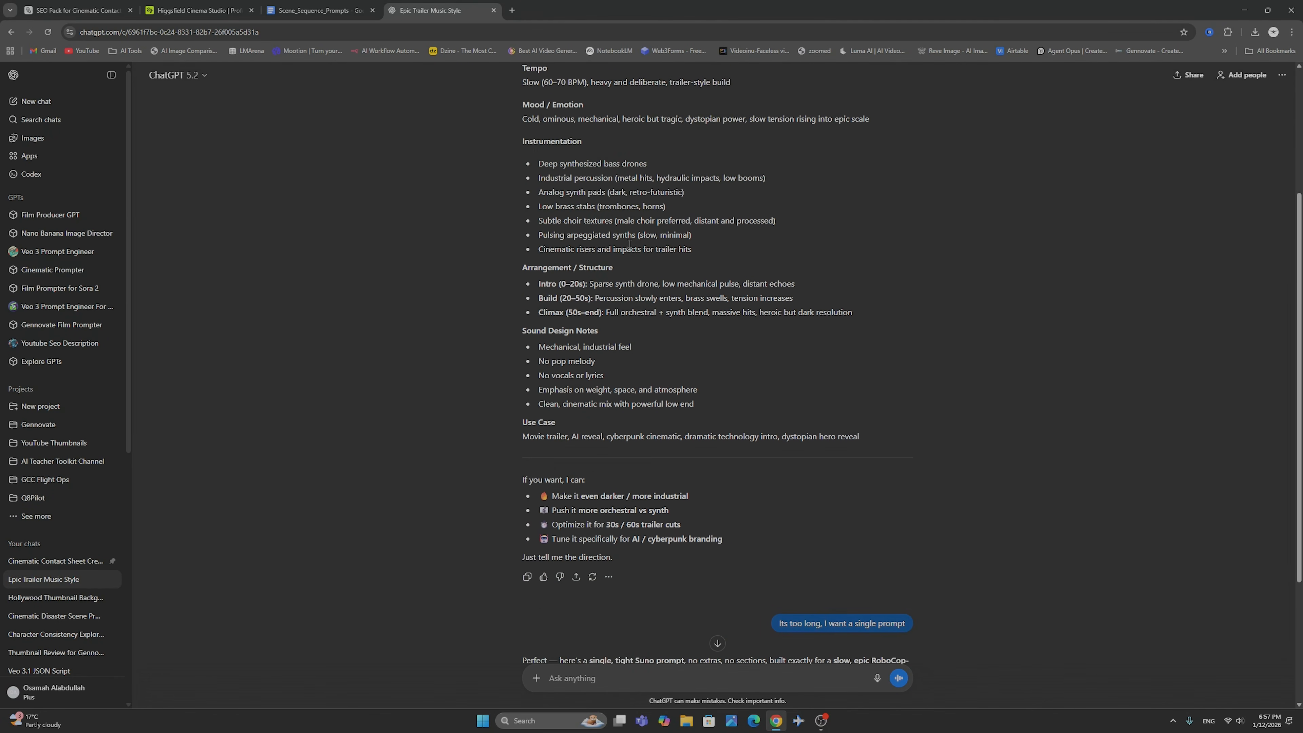
{"action": "scroll", "coordinate": [644, 259], "scroll_direction": "down", "scroll_amount": 2}
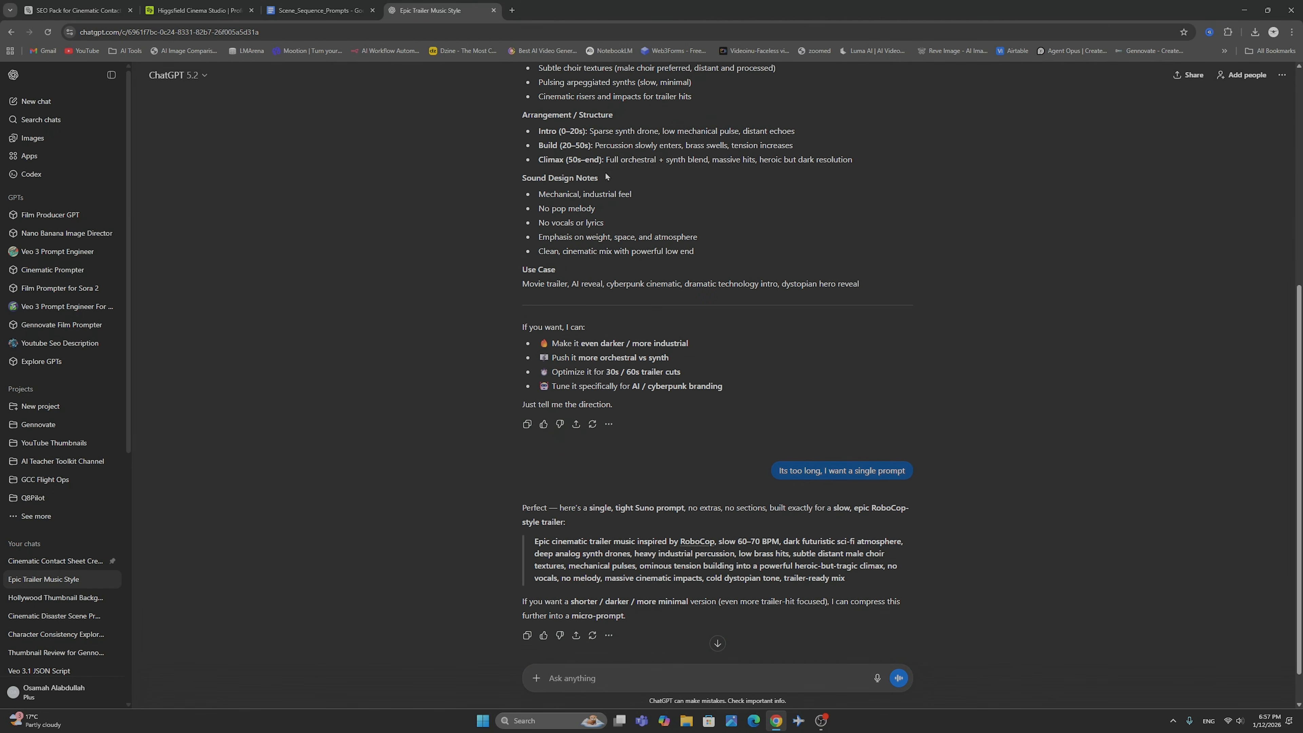
{"action": "scroll", "coordinate": [591, 312], "scroll_direction": "down", "scroll_amount": 1}
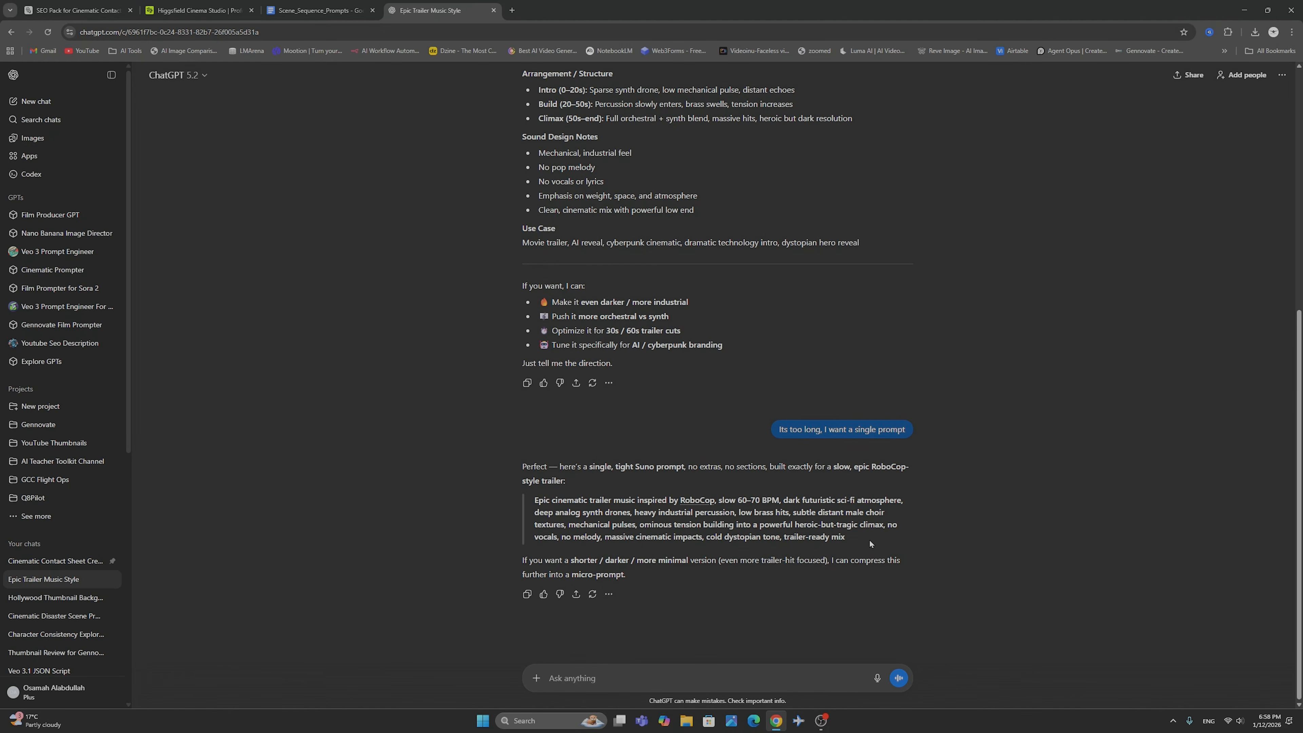
{"action": "left_click_drag", "start_coordinate": [869, 540], "coordinate": [522, 495]}
{"action": "right_click", "coordinate": [592, 512]}
{"action": "left_click", "coordinate": [625, 528]}
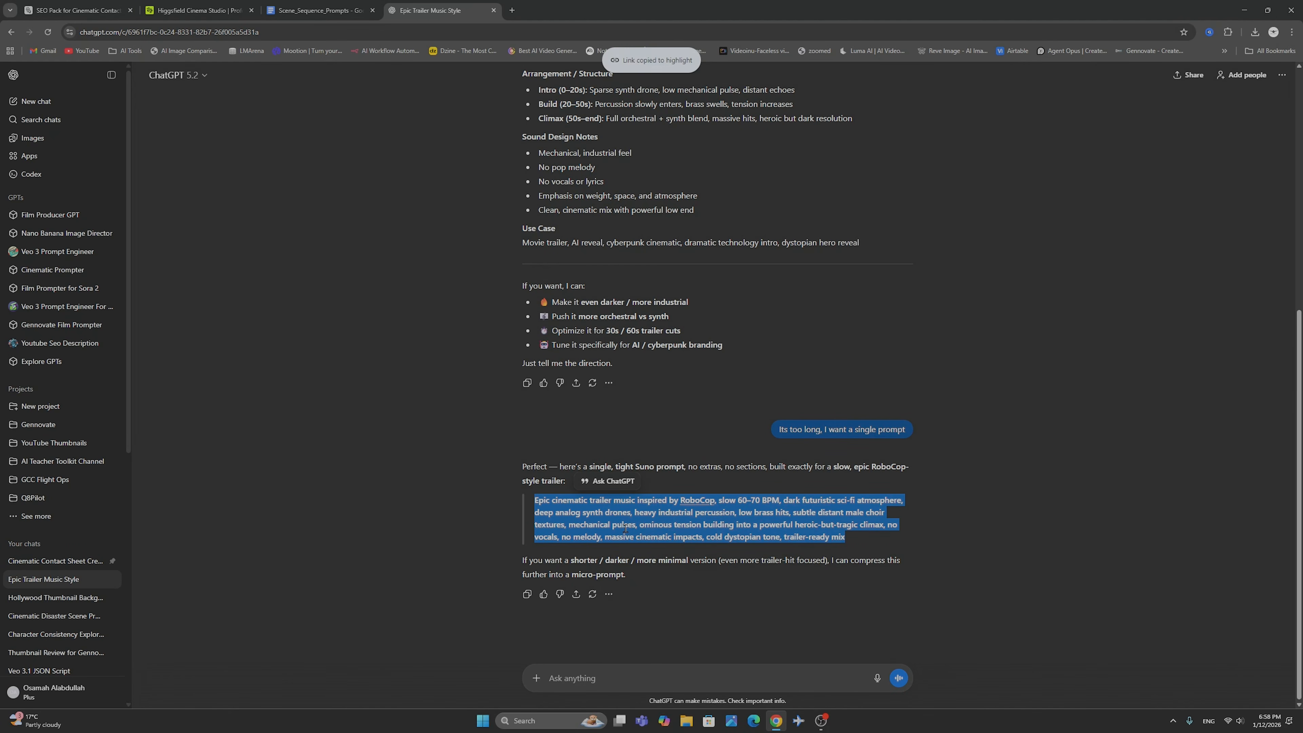
{"action": "right_click", "coordinate": [618, 524]}
{"action": "left_click", "coordinate": [635, 535]}
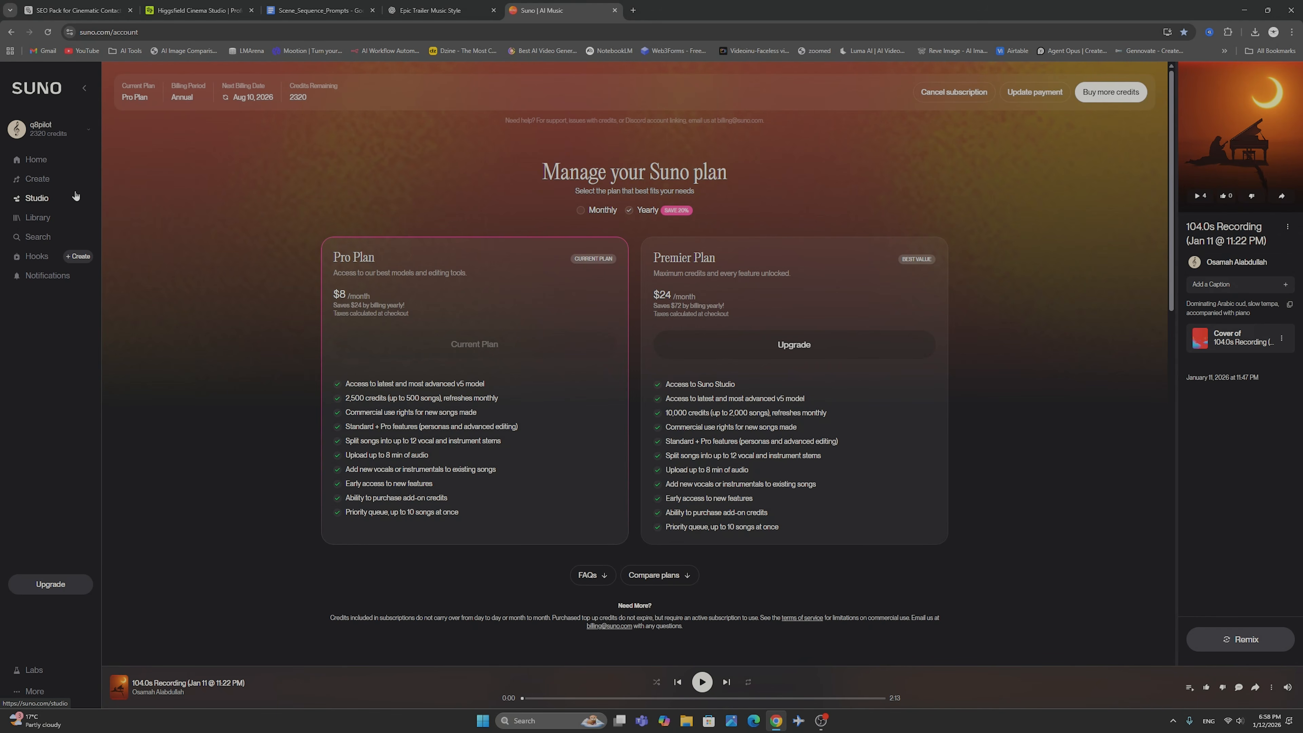
Open song creation in Suno, switch to Simple mode and turn on Instrumental
{"action": "left_click", "coordinate": [32, 180]}
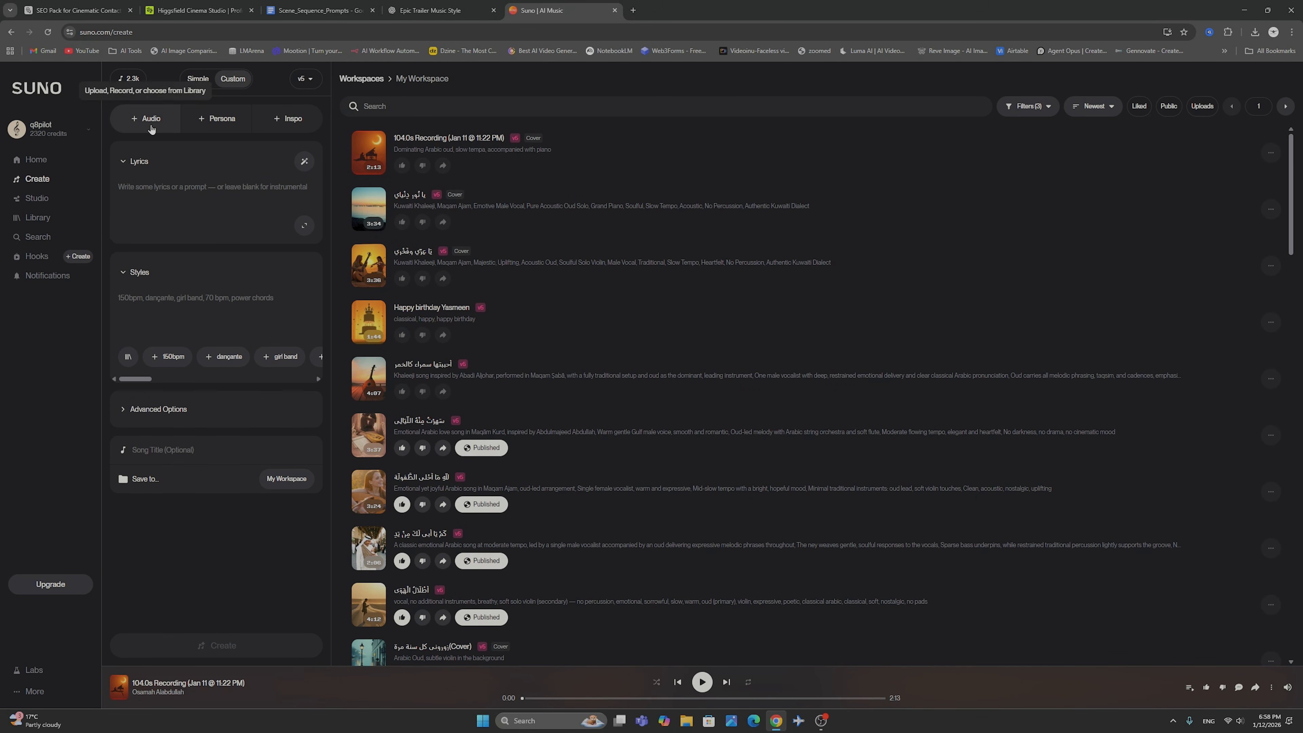
{"action": "left_click", "coordinate": [198, 79]}
{"action": "left_click", "coordinate": [285, 208]}
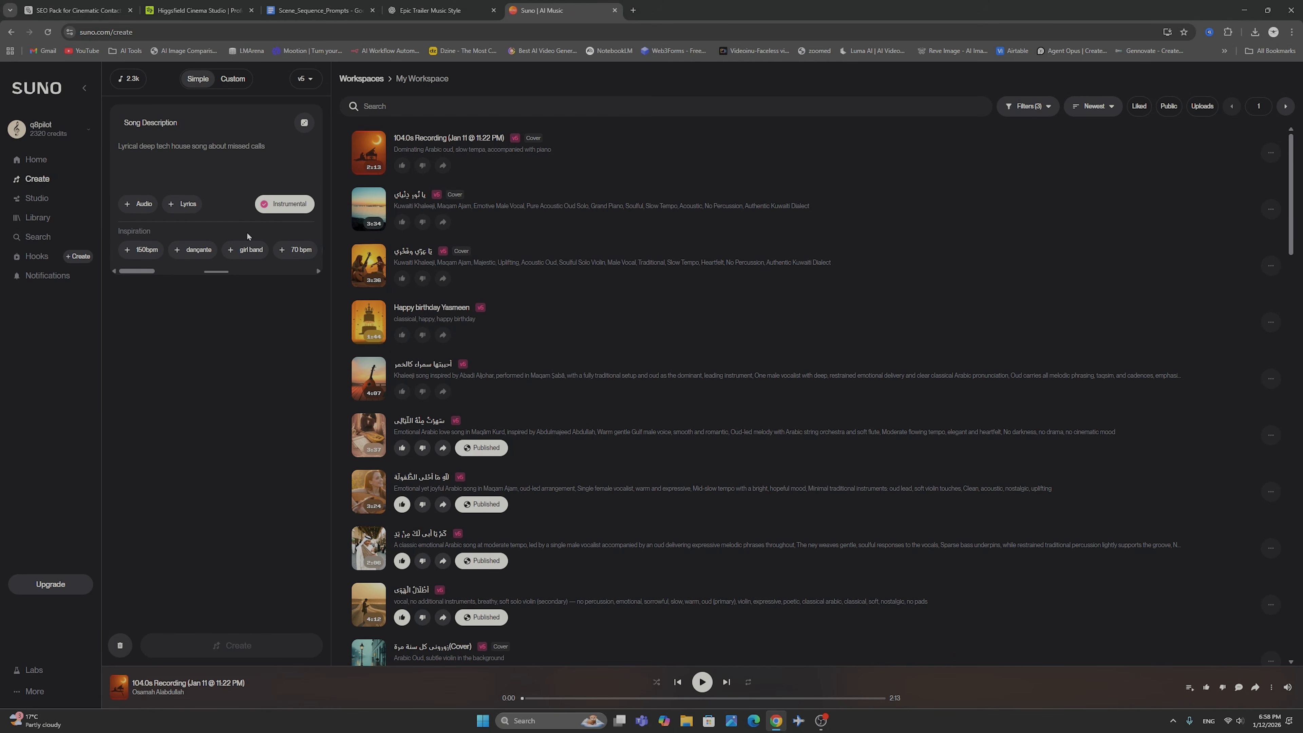
Generate the trailer music with the copied RoboCop prompt as the song description, and briefly preview the first new track
{"action": "right_click", "coordinate": [153, 148]}
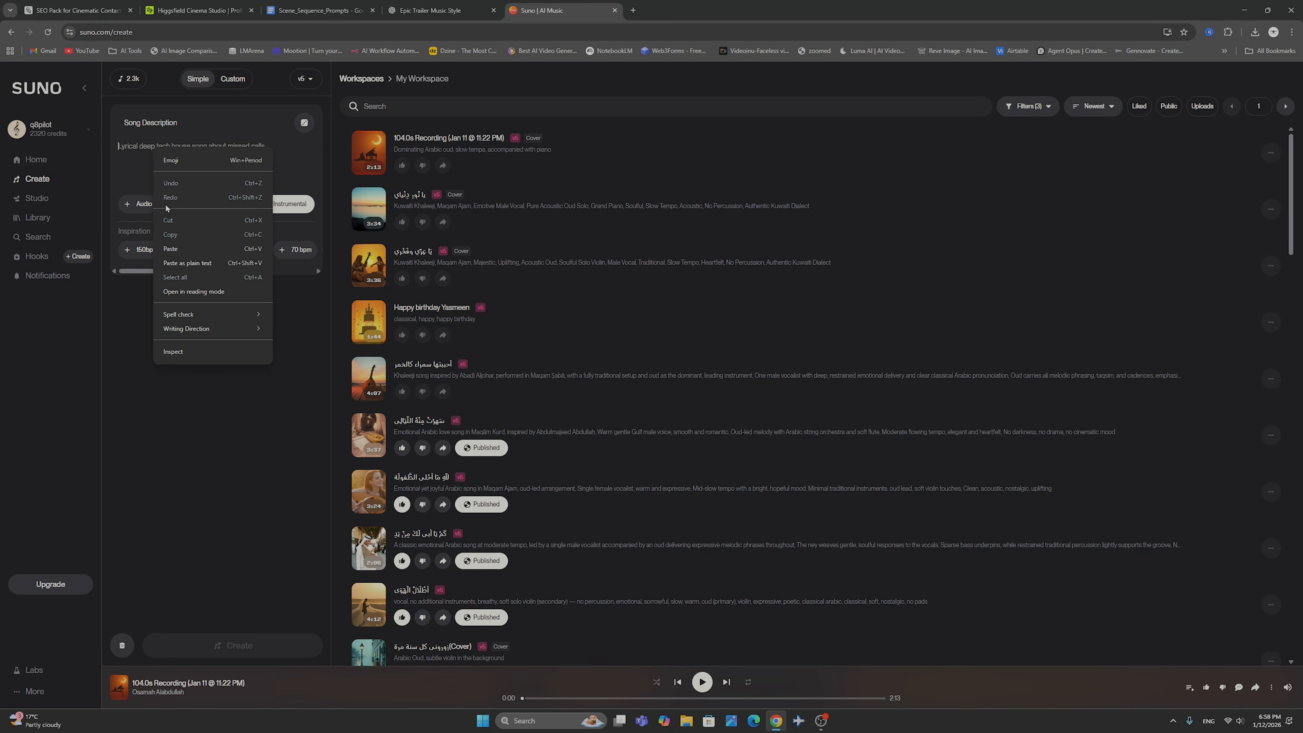
{"action": "left_click", "coordinate": [173, 249]}
{"action": "scroll", "coordinate": [176, 177], "scroll_direction": "up", "scroll_amount": 1}
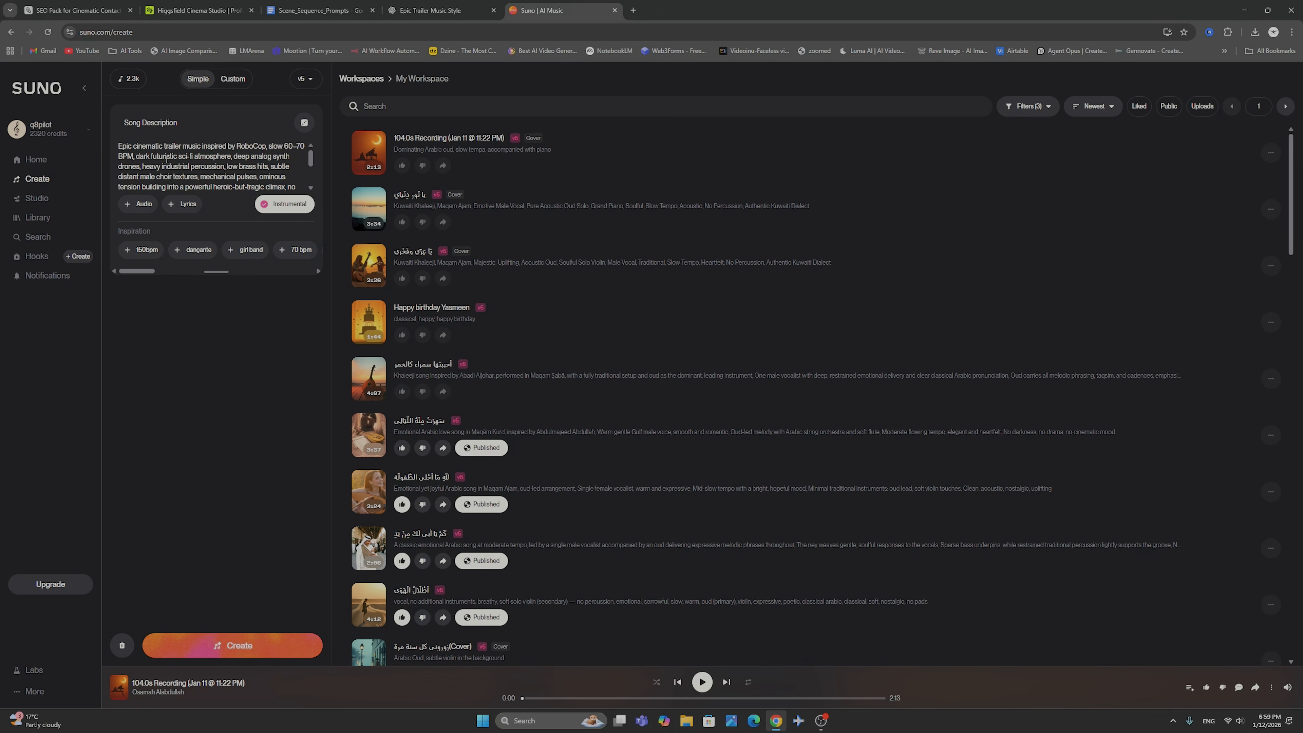
{"action": "left_click", "coordinate": [220, 648]}
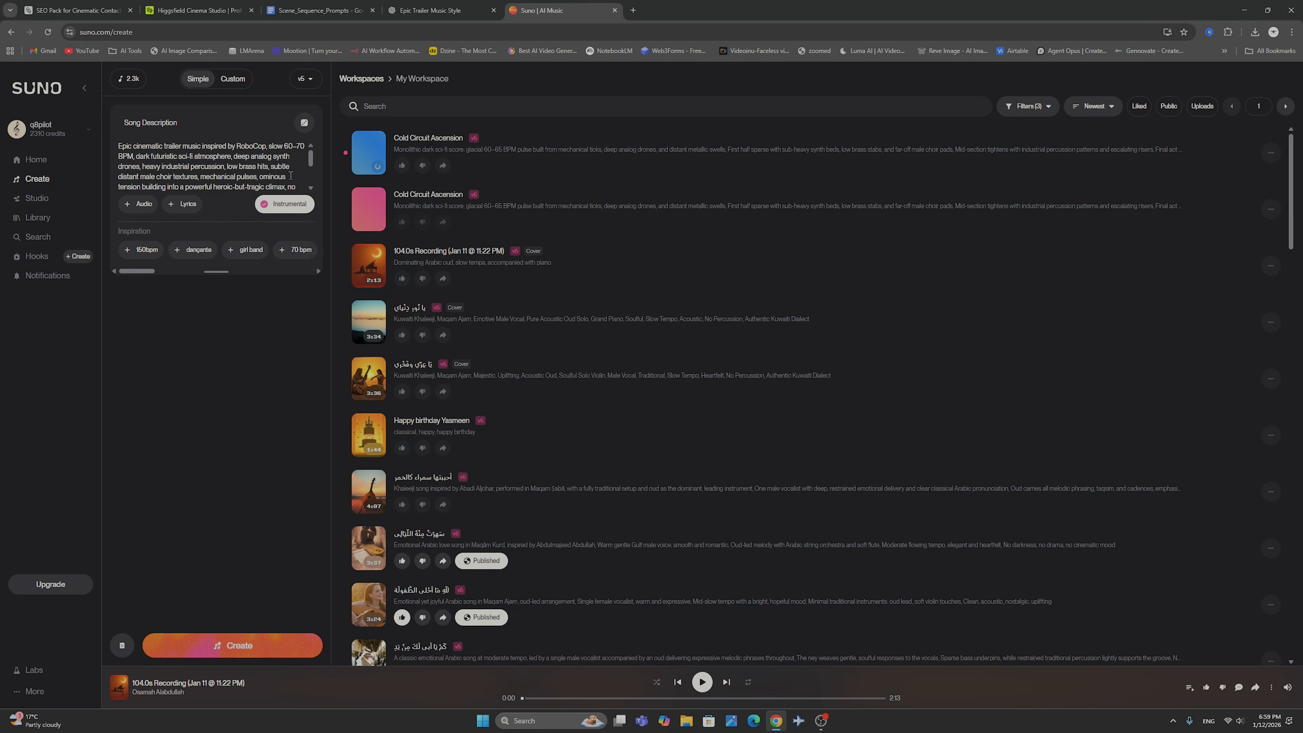
{"action": "left_click", "coordinate": [369, 152]}
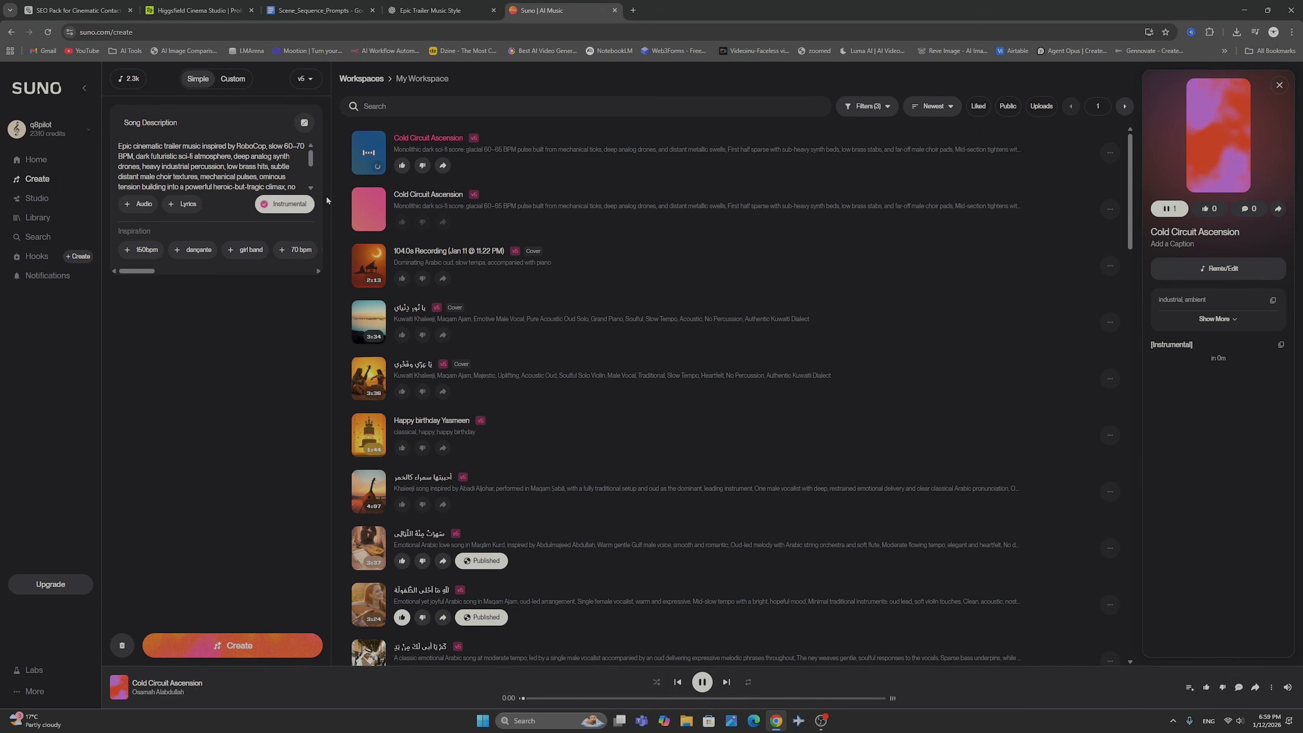
{"action": "left_click", "coordinate": [368, 153]}
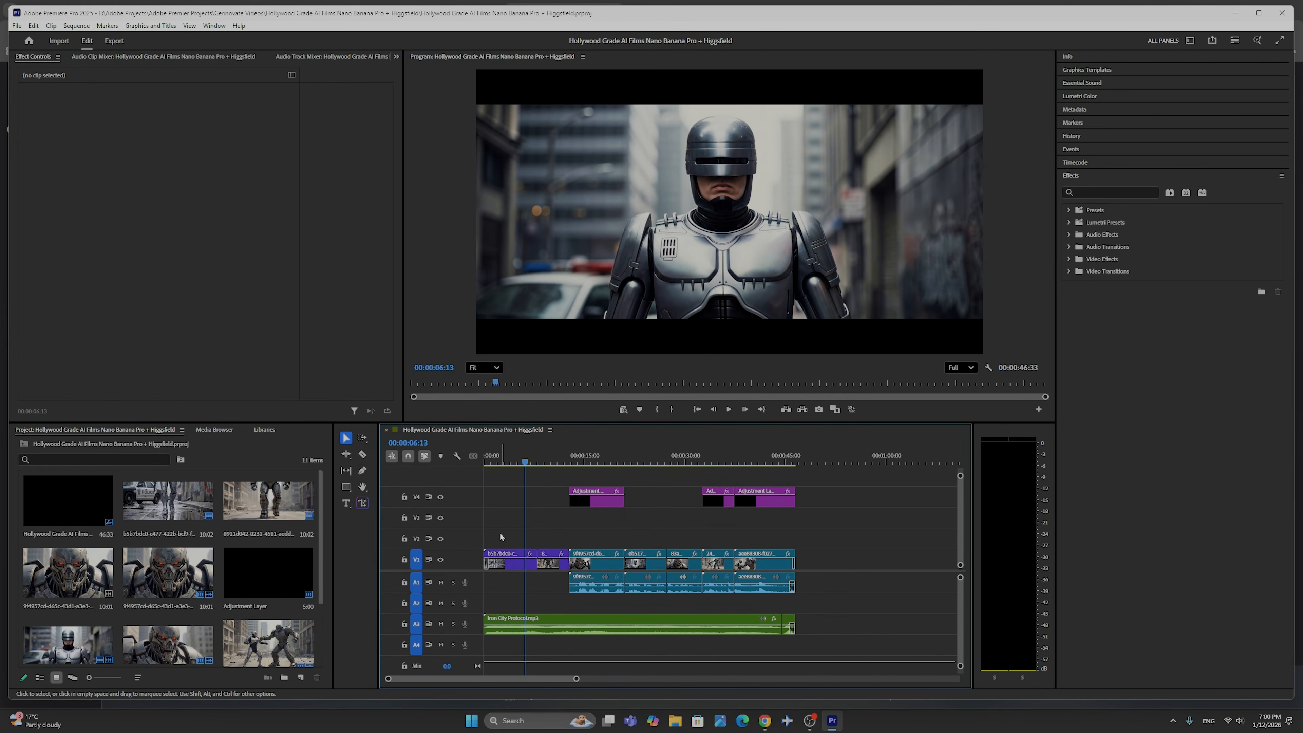
Mute the Iron City Protocol music track in the Premiere Pro sequence and move the playhead back to the start
{"action": "left_click", "coordinate": [440, 624]}
{"action": "left_click_drag", "start_coordinate": [527, 463], "coordinate": [476, 455]}
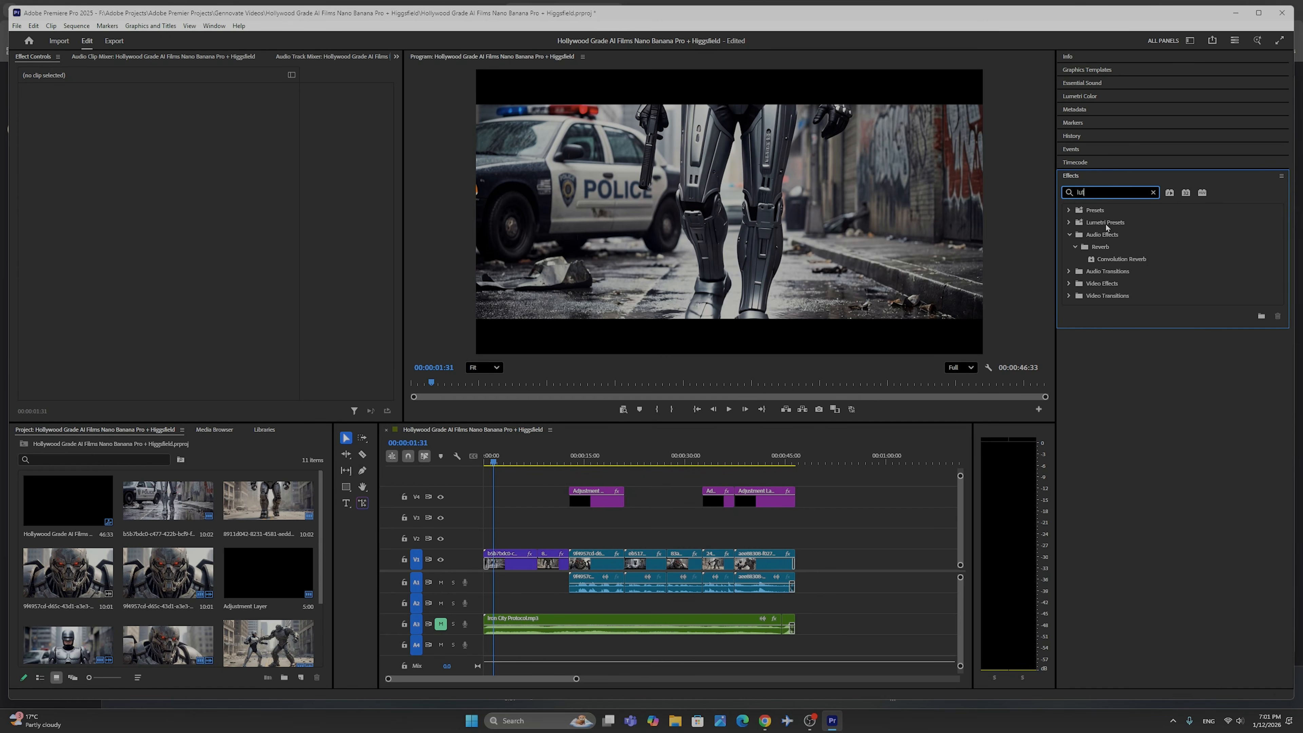
Browse the Cinematic Lumetri presets and select Cinespace 100
{"action": "left_click", "coordinate": [1069, 223]}
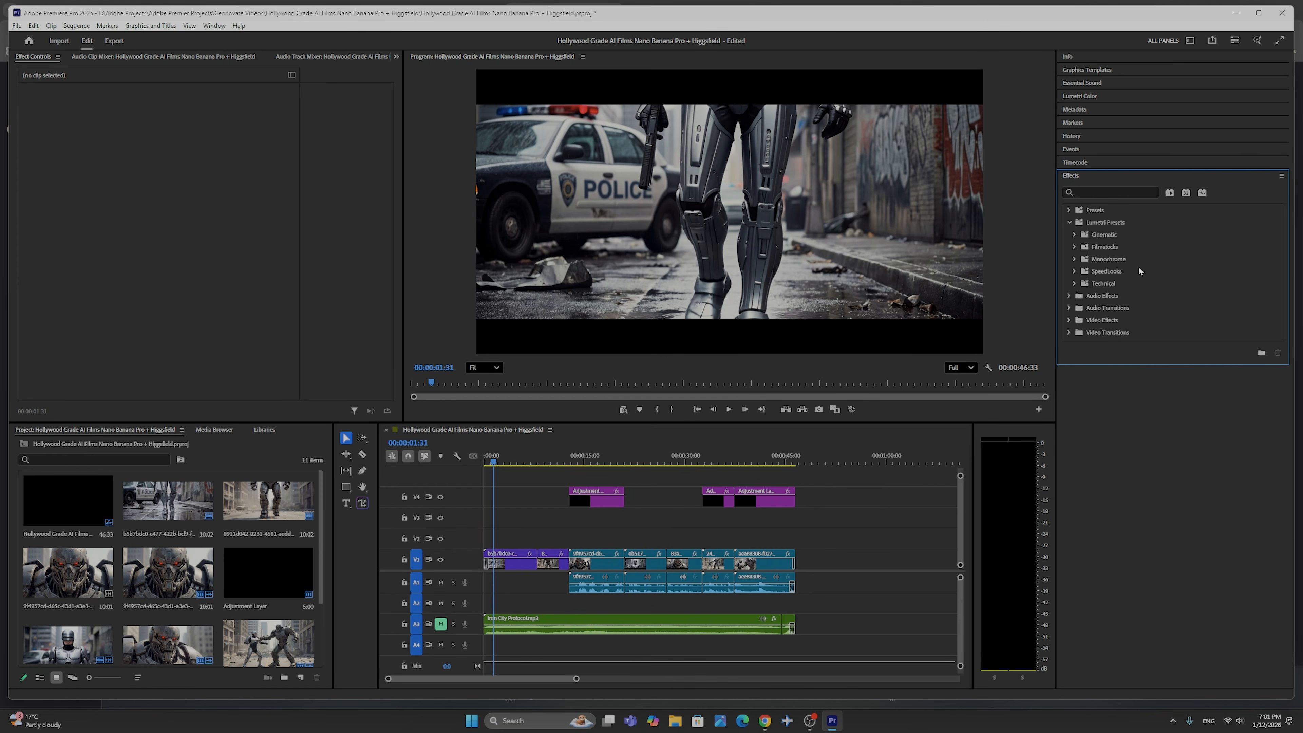
{"action": "left_click", "coordinate": [1075, 235]}
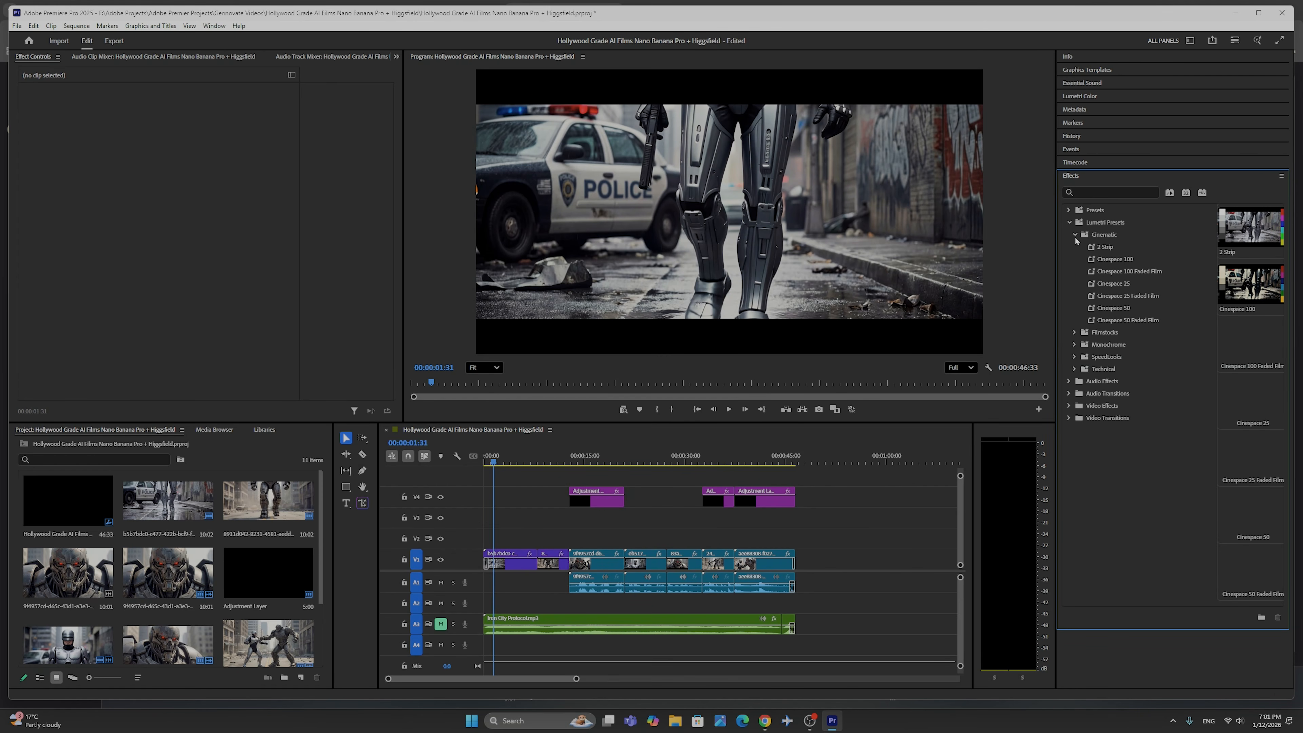
{"action": "left_click", "coordinate": [1116, 264]}
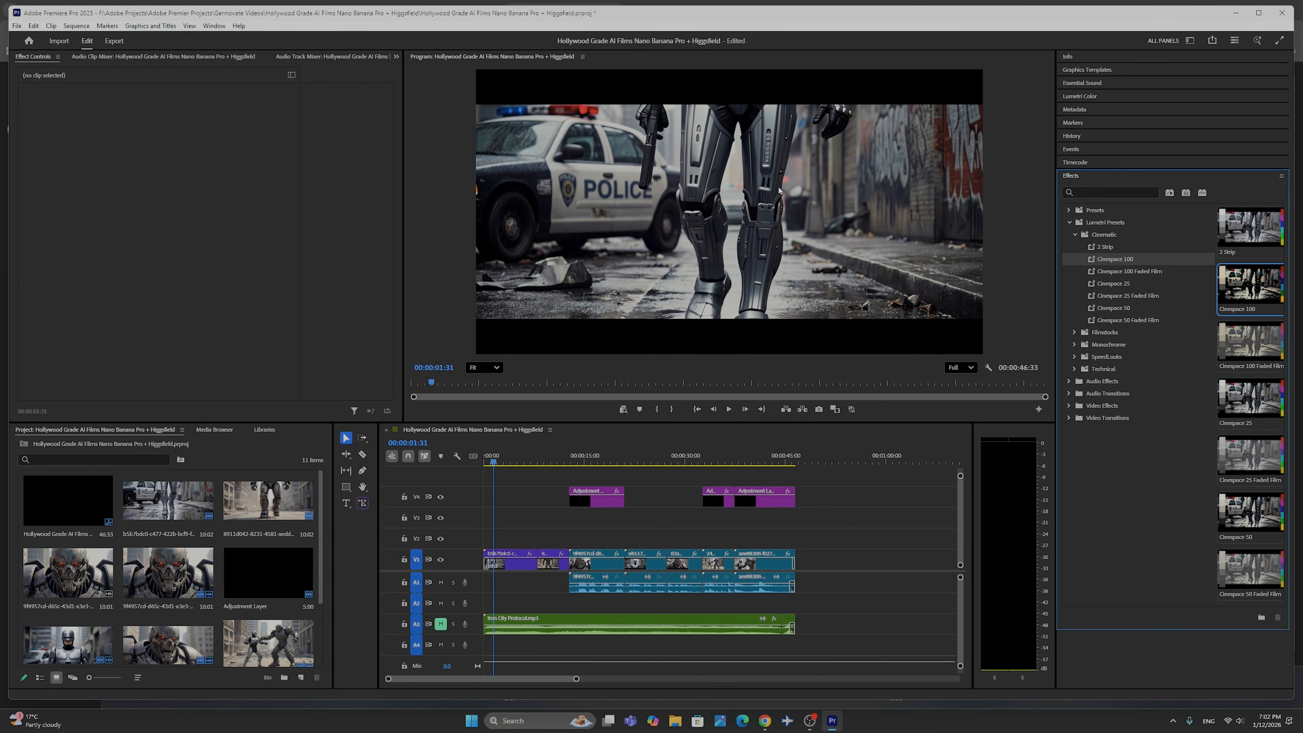
Play the sequence without music through the Robocop and evil robot shots, stop it and return the playhead to the start
{"action": "key", "text": "space"}
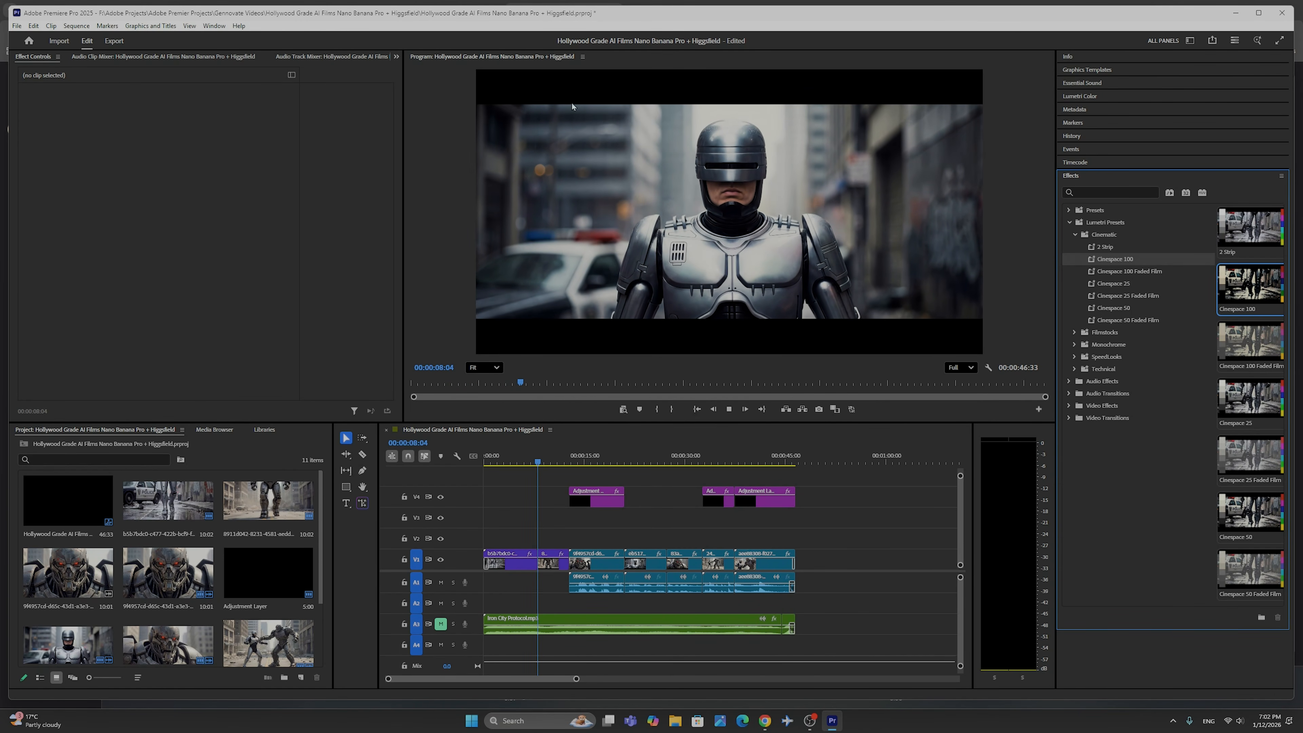
{"action": "key", "text": "space"}
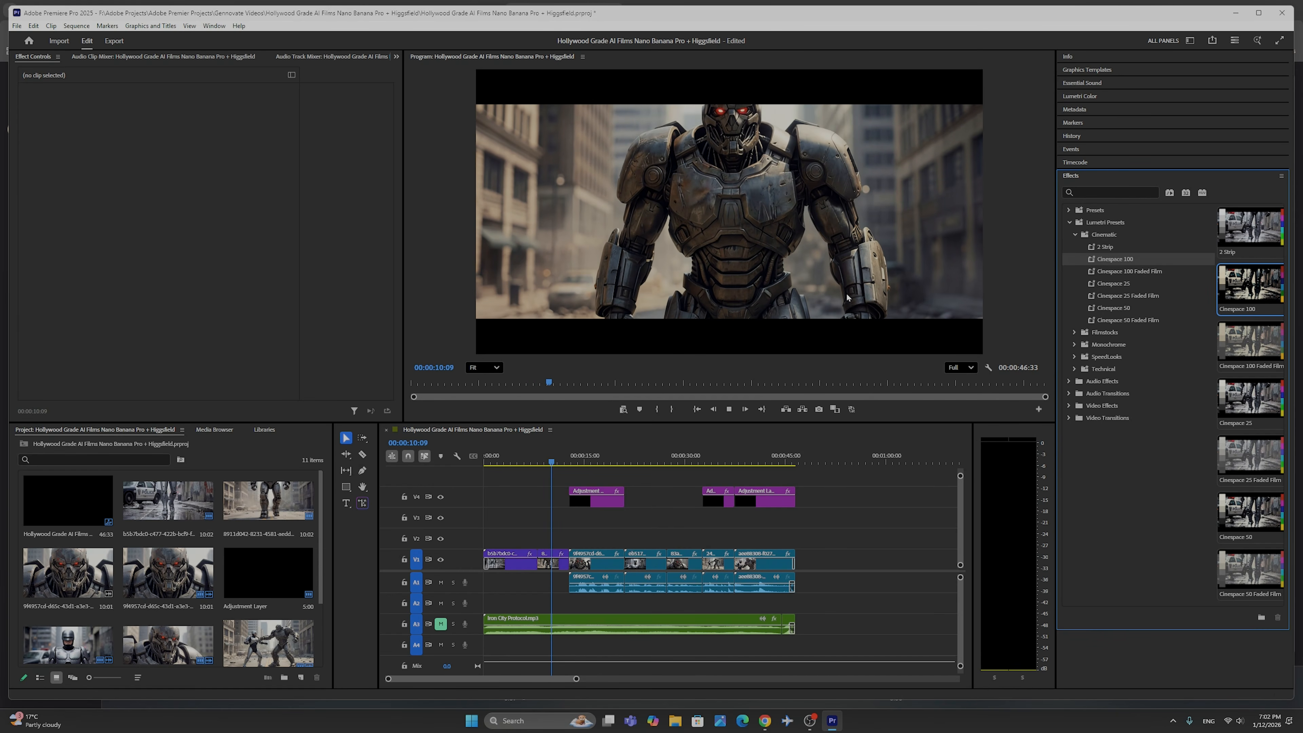
{"action": "left_click_drag", "start_coordinate": [548, 467], "coordinate": [540, 471]}
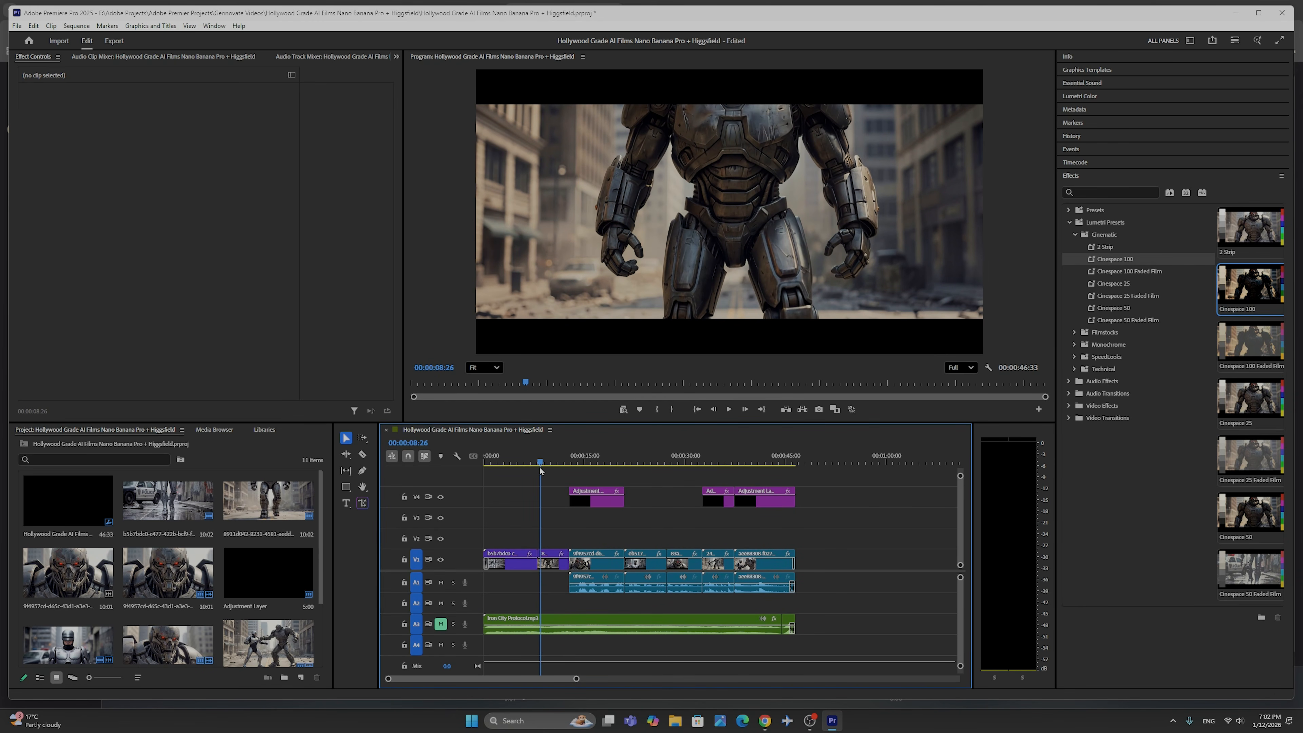
{"action": "left_click_drag", "start_coordinate": [540, 471], "coordinate": [478, 431]}
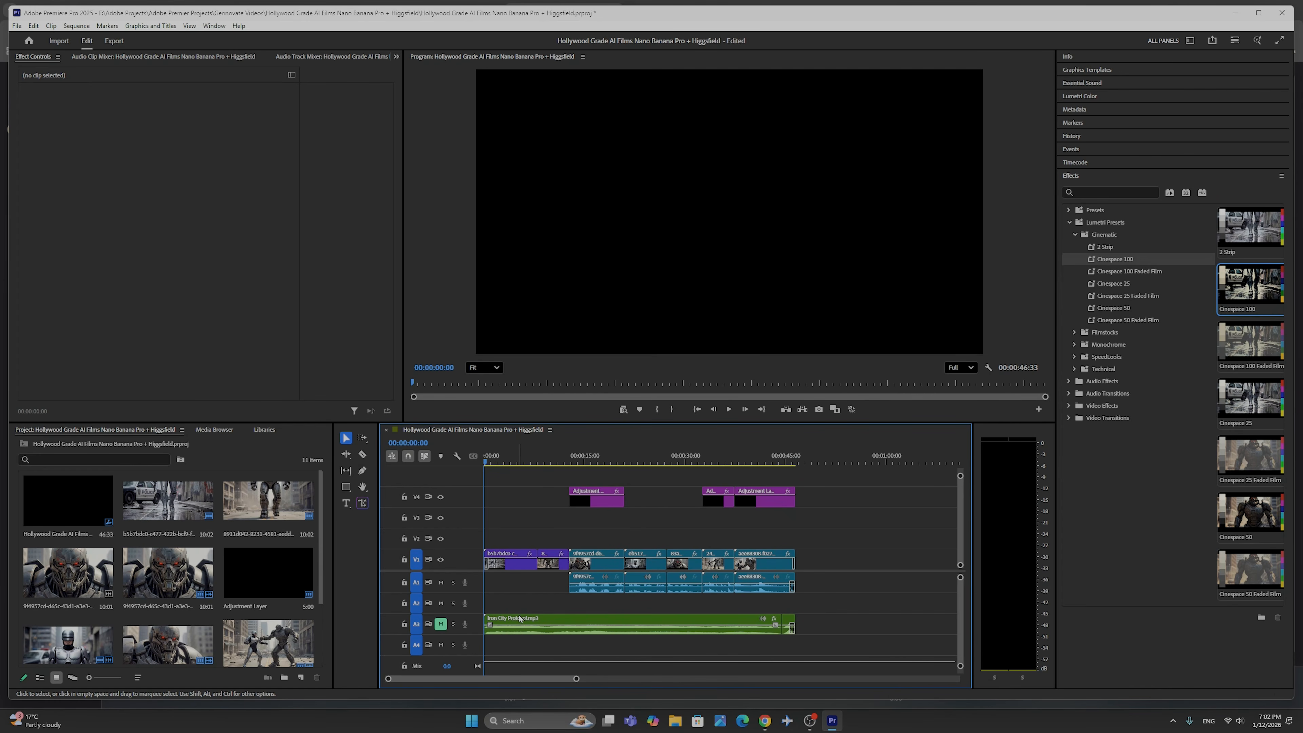
Unmute the music track, play the opening Robocop shot with it, and return the playhead to the sequence's start
{"action": "left_click", "coordinate": [440, 624]}
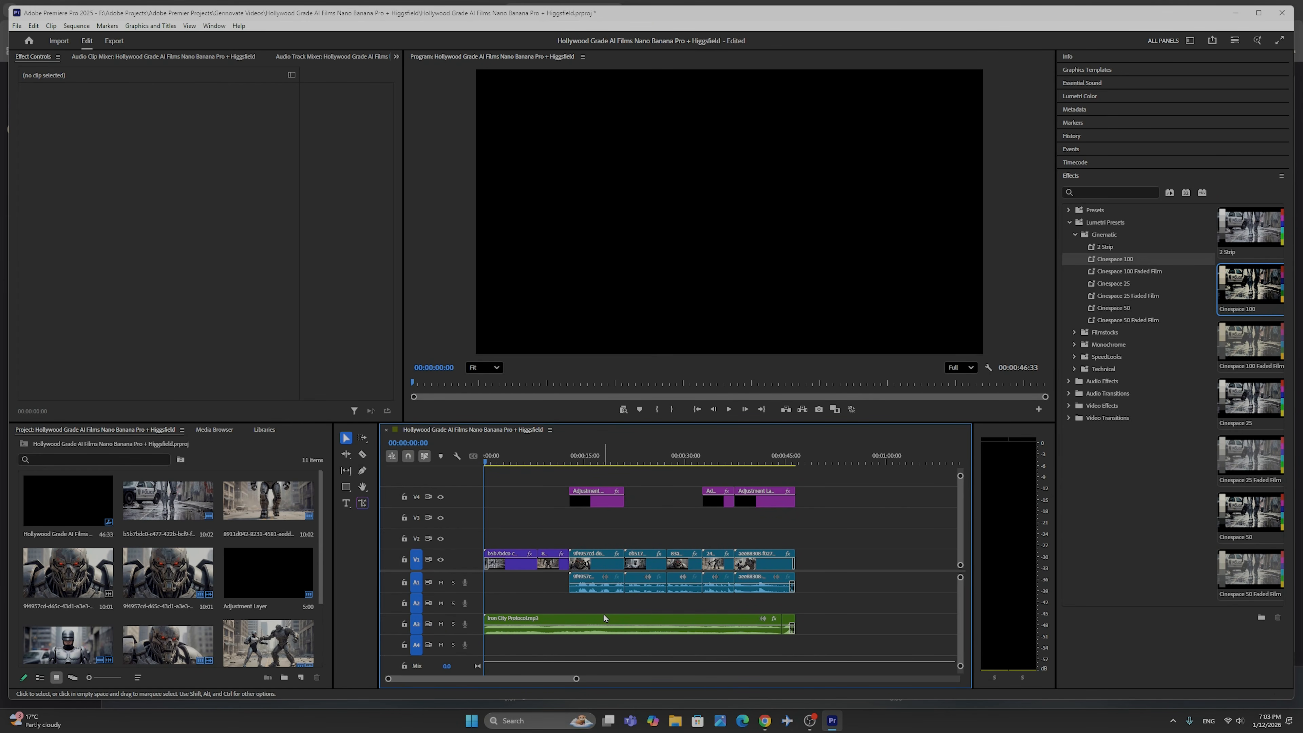
{"action": "key", "text": "space"}
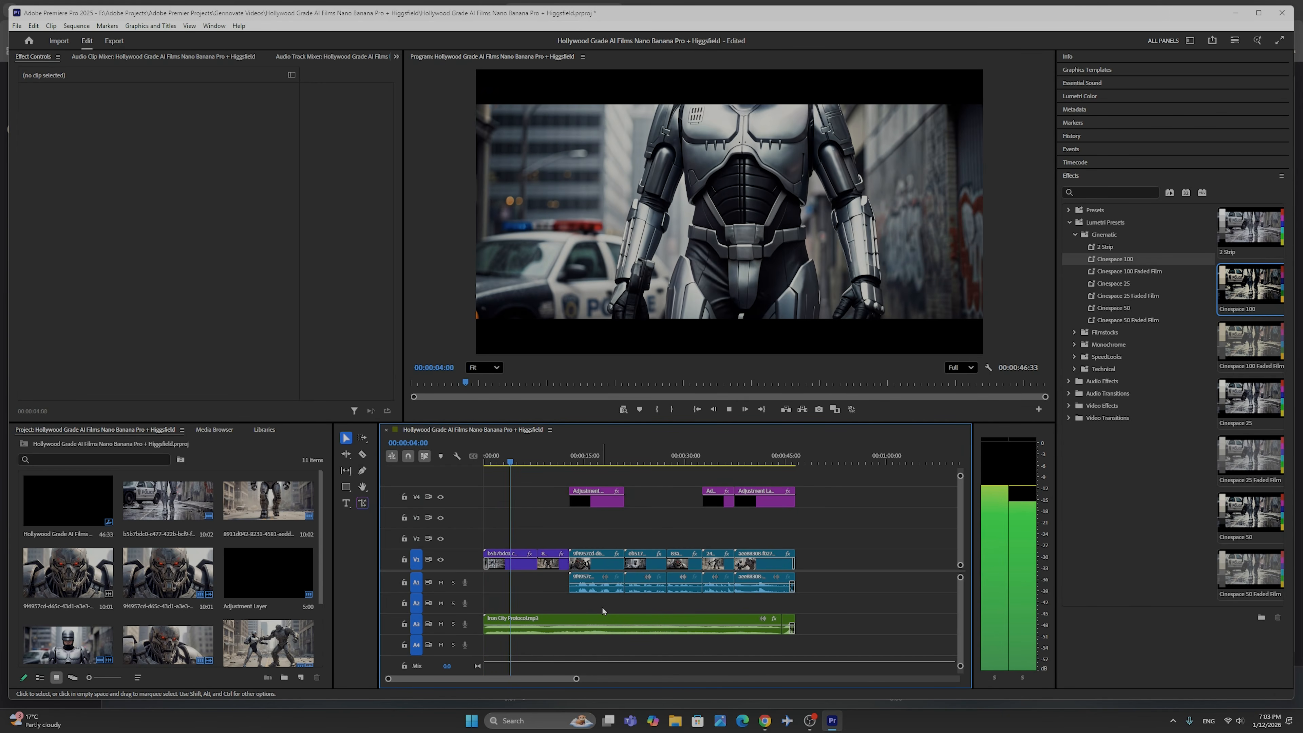
{"action": "key", "text": "space"}
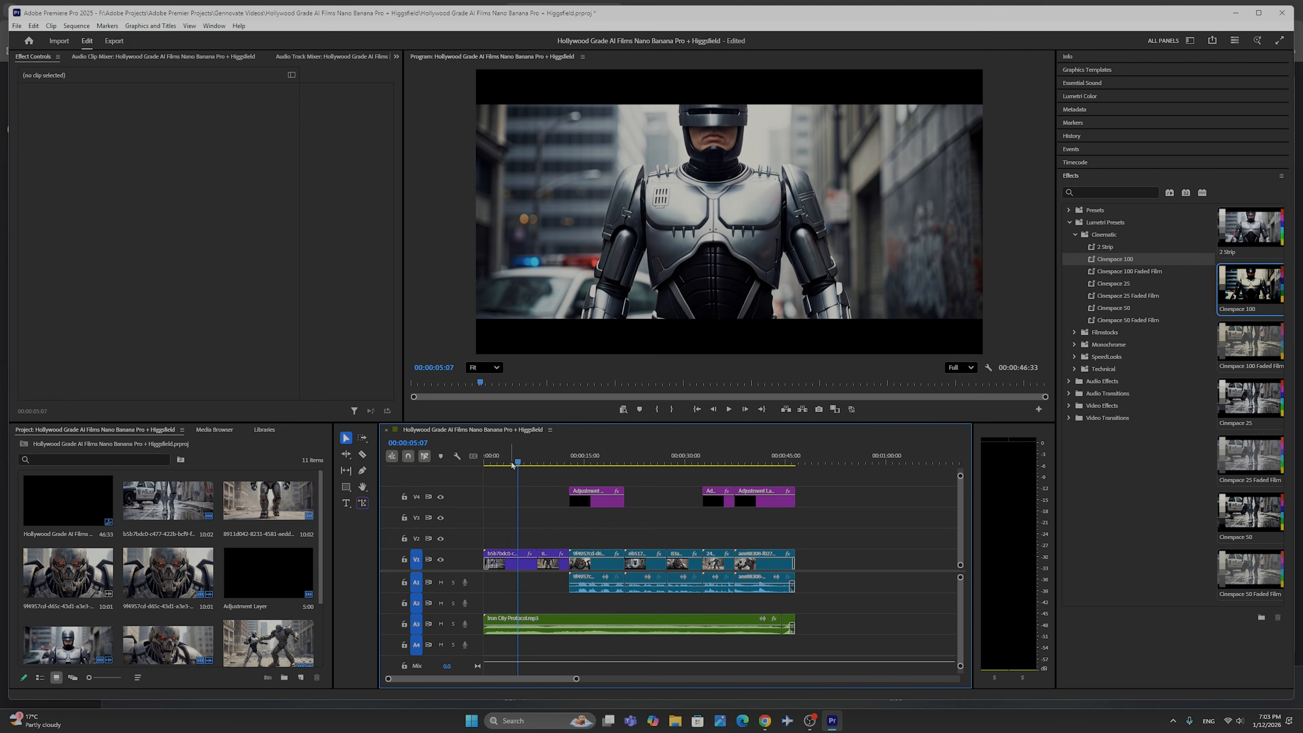
{"action": "left_click_drag", "start_coordinate": [515, 463], "coordinate": [475, 460]}
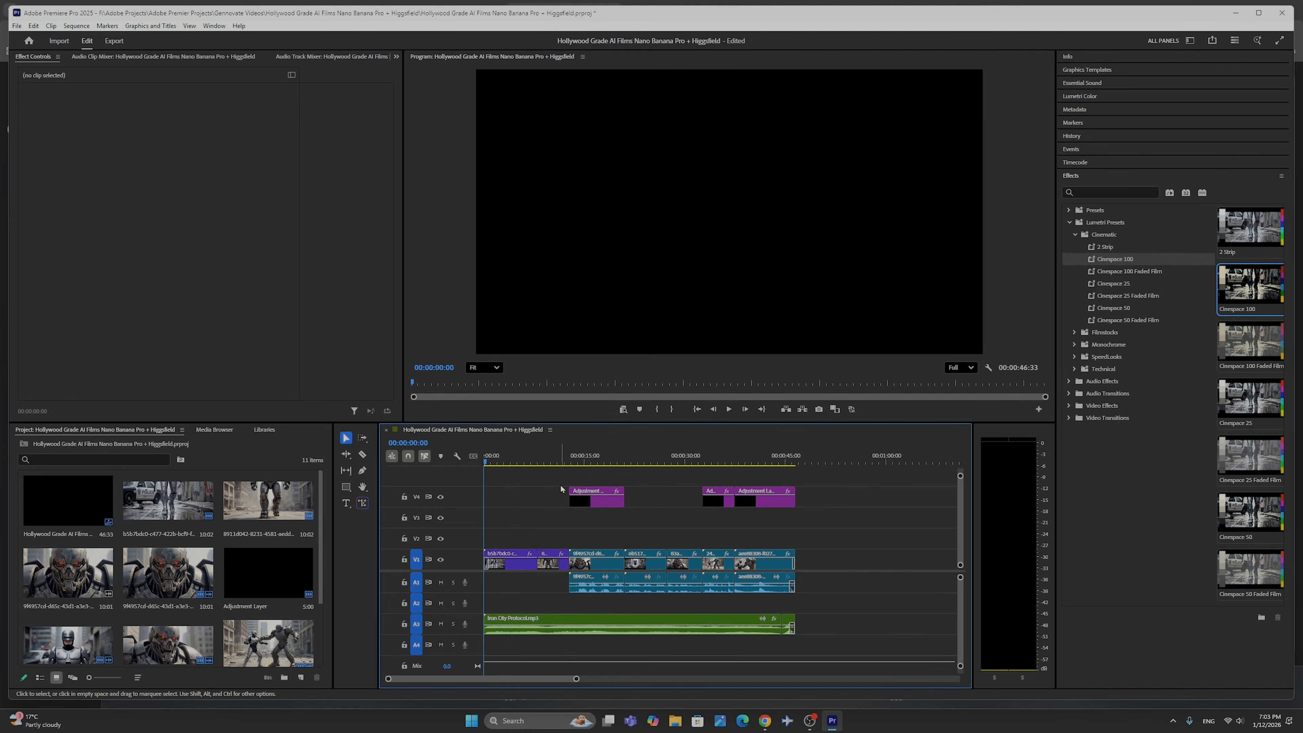